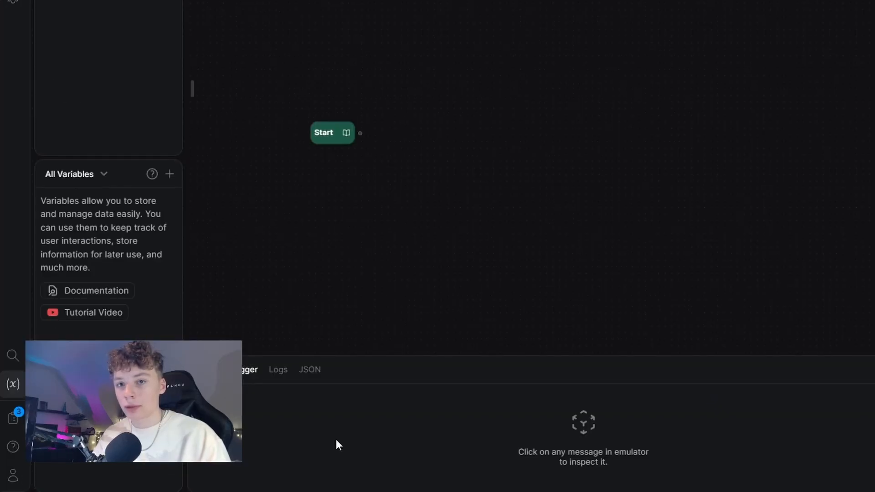
Step: Add a new standard node, Standard1, beside the Start node
{"action": "mouse_move", "coordinate": [514, 218]}
{"action": "left_mouse_down"}
{"action": "mouse_move", "coordinate": [476, 238]}
{"action": "mouse_move", "coordinate": [499, 217]}
{"action": "left_mouse_up"}
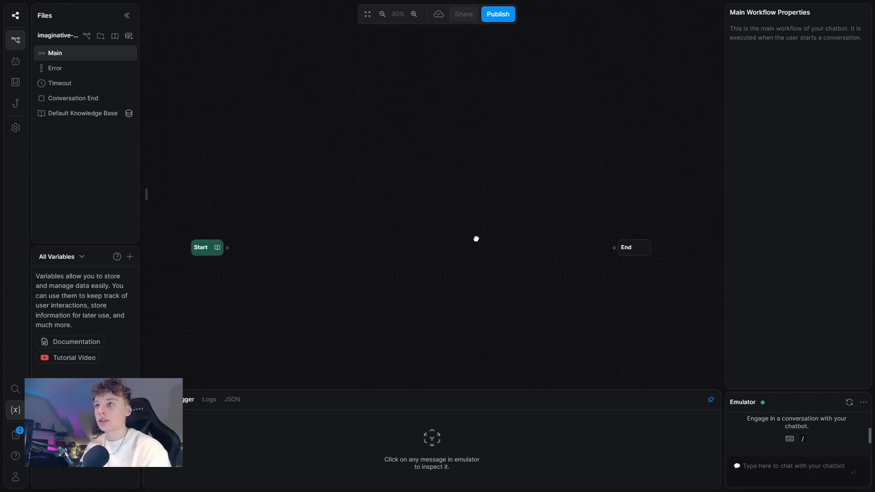
{"action": "right_click", "coordinate": [328, 229]}
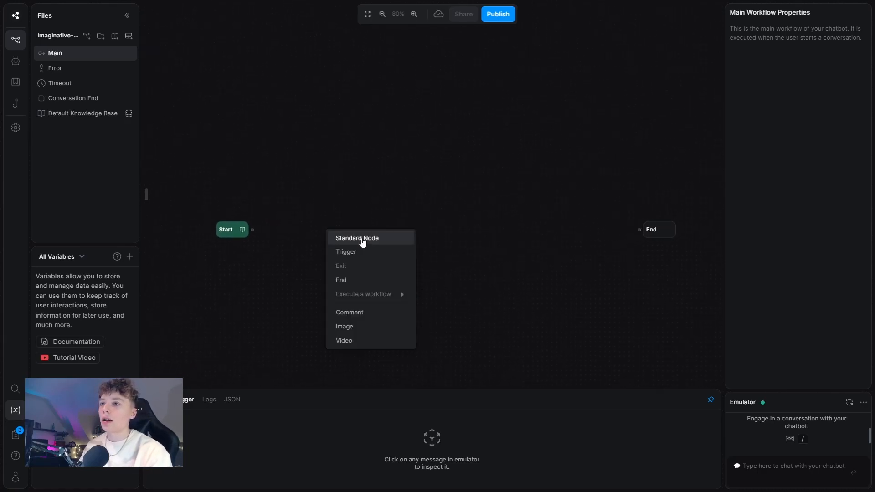
{"action": "left_click", "coordinate": [362, 238]}
{"action": "left_click_drag", "start_coordinate": [381, 255], "coordinate": [375, 244]}
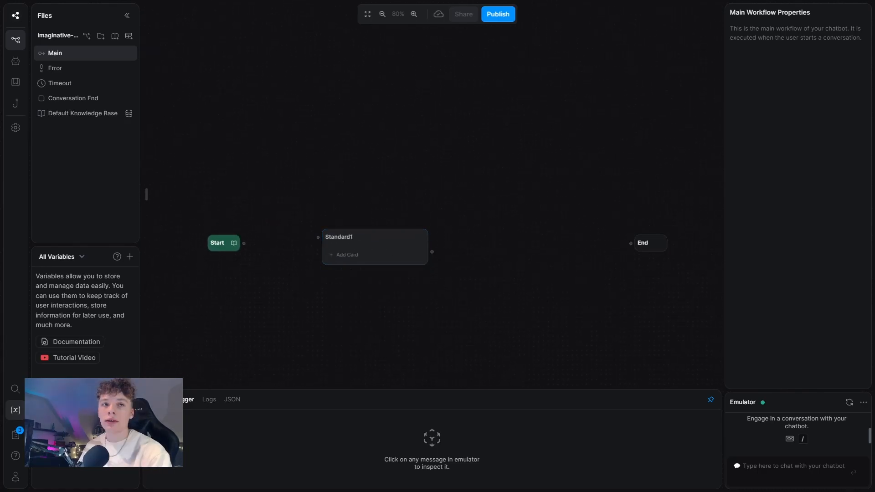
{"action": "left_click", "coordinate": [361, 260]}
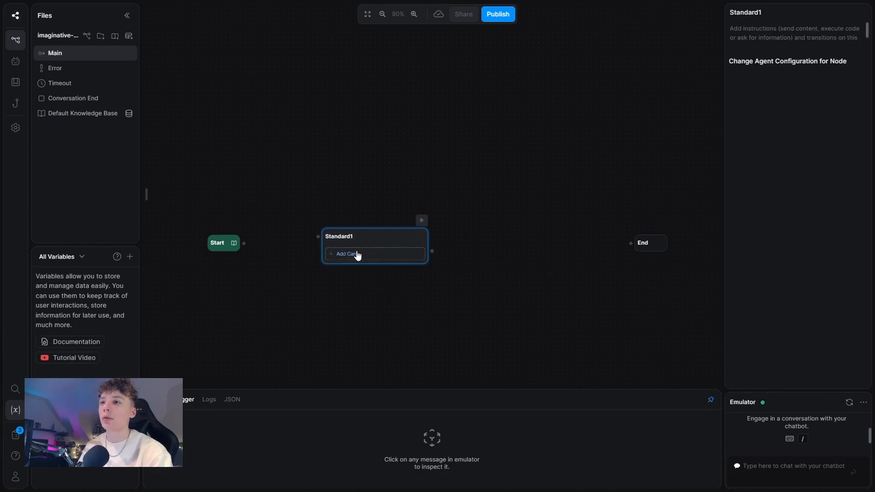
Step: Give Standard1 a Text card saying 'Welcome to Digital Growth Wizards!…' and link Start to it
{"action": "left_click", "coordinate": [358, 255]}
{"action": "left_click", "coordinate": [183, 60]}
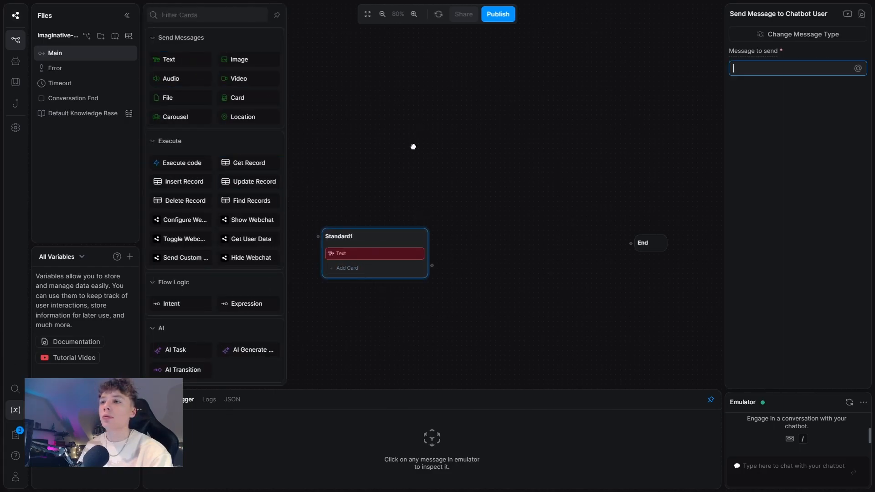
{"action": "left_click", "coordinate": [416, 139]}
{"action": "left_click_drag", "start_coordinate": [250, 240], "coordinate": [318, 237]}
{"action": "left_click", "coordinate": [335, 253]}
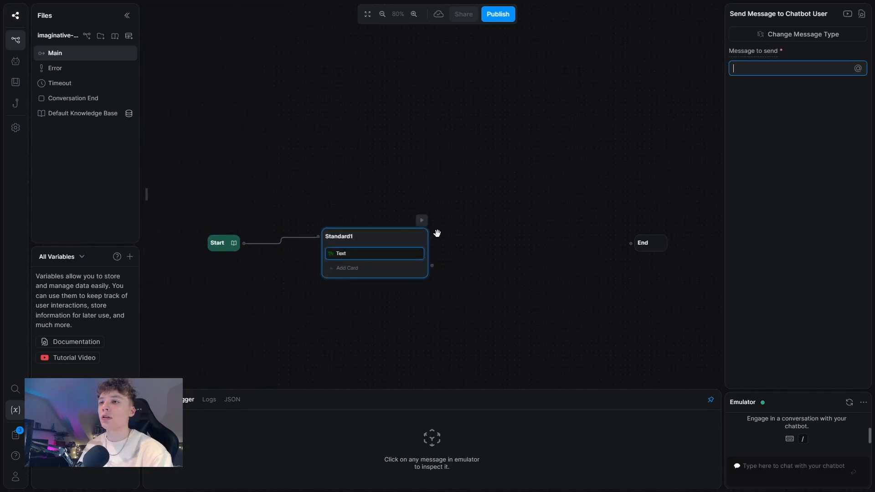
{"action": "type", "text": "Welcome "}
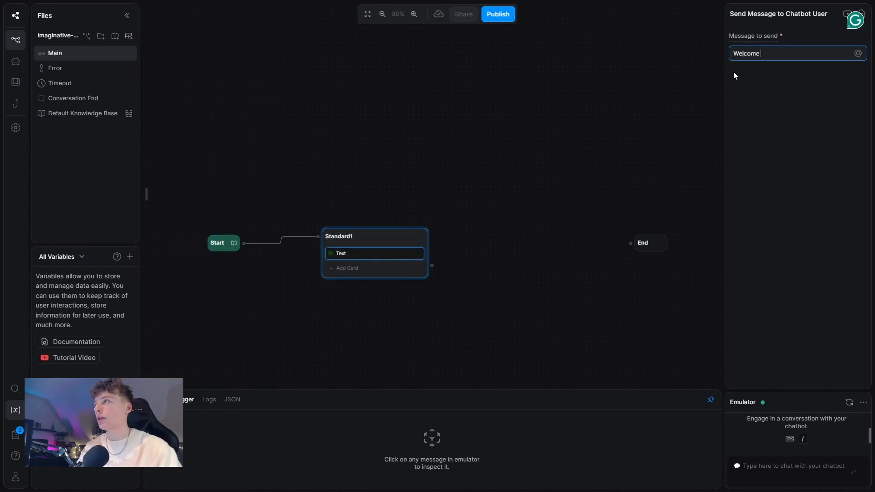
{"action": "type", "text": "to Digital"}
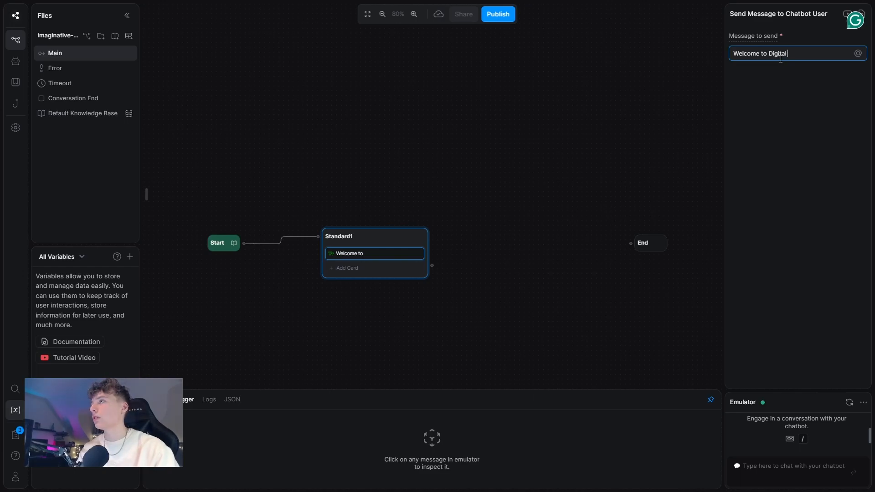
{"action": "type", "text": " Growth Wizards! I a"}
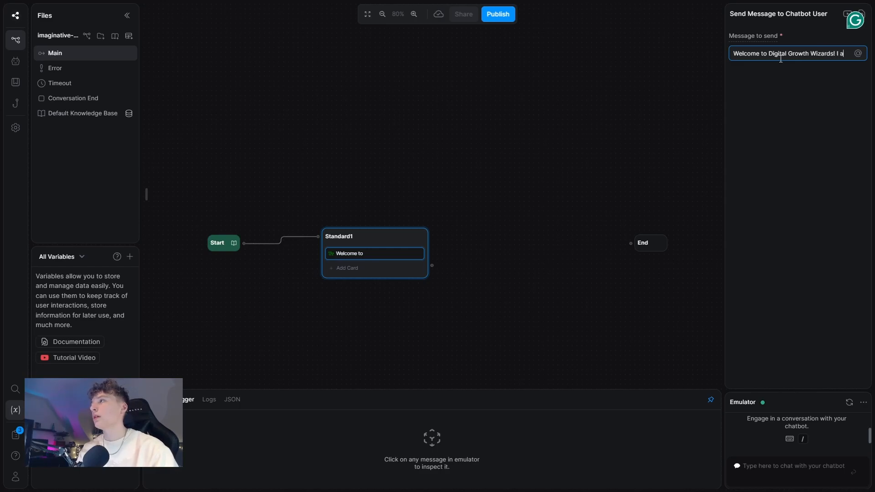
{"action": "type", "text": "m your assistant and I am here to help you."}
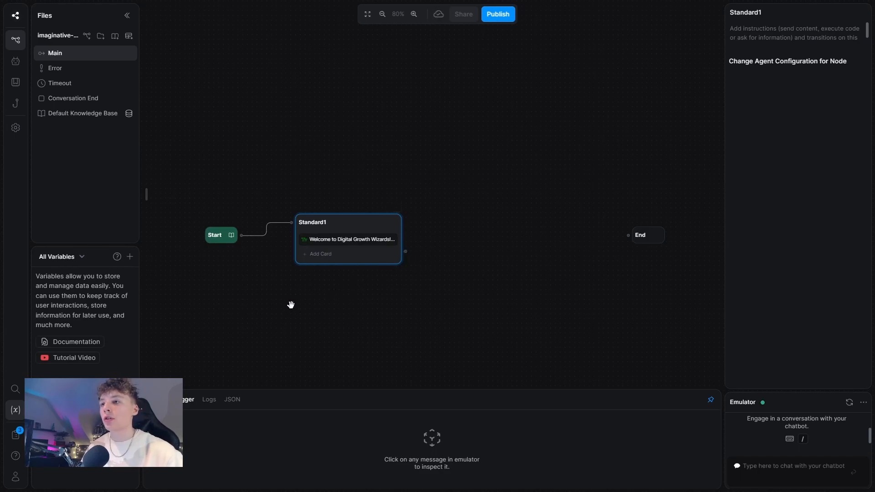
Step: Add a standard node after Standard1 and rename it Hub
{"action": "right_click", "coordinate": [289, 302]}
{"action": "left_click", "coordinate": [337, 317]}
{"action": "left_click_drag", "start_coordinate": [405, 252], "coordinate": [290, 306]}
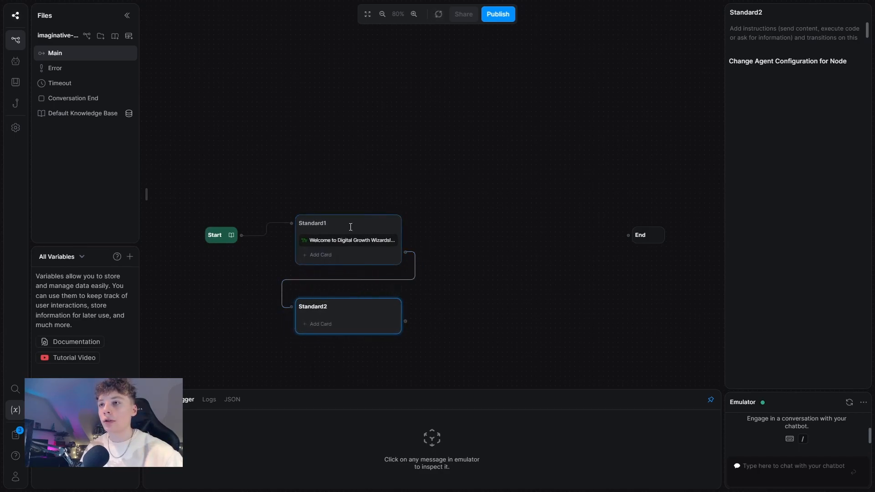
{"action": "double_click", "coordinate": [339, 307]}
{"action": "type", "text": "Hub"}
{"action": "key", "text": "Return"}
Step: Add a Single Choice card to the Hub node
{"action": "left_click", "coordinate": [344, 329]}
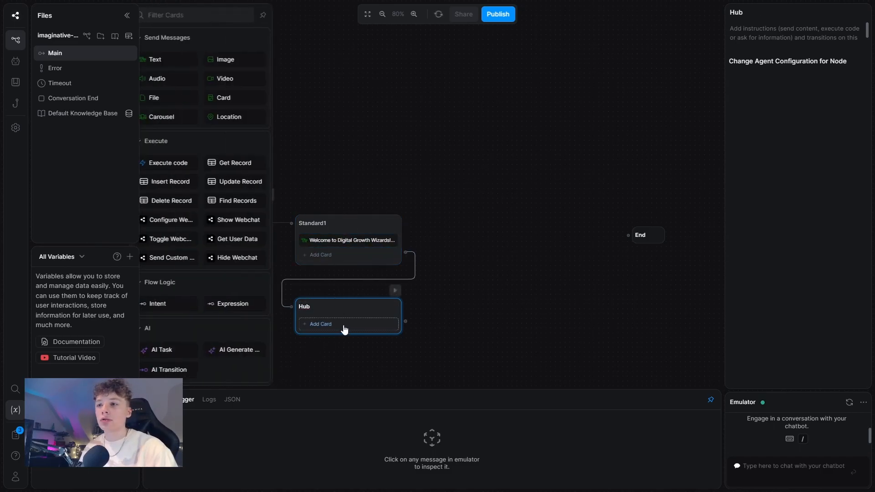
{"action": "scroll", "coordinate": [214, 248], "scroll_direction": "down", "scroll_amount": 5}
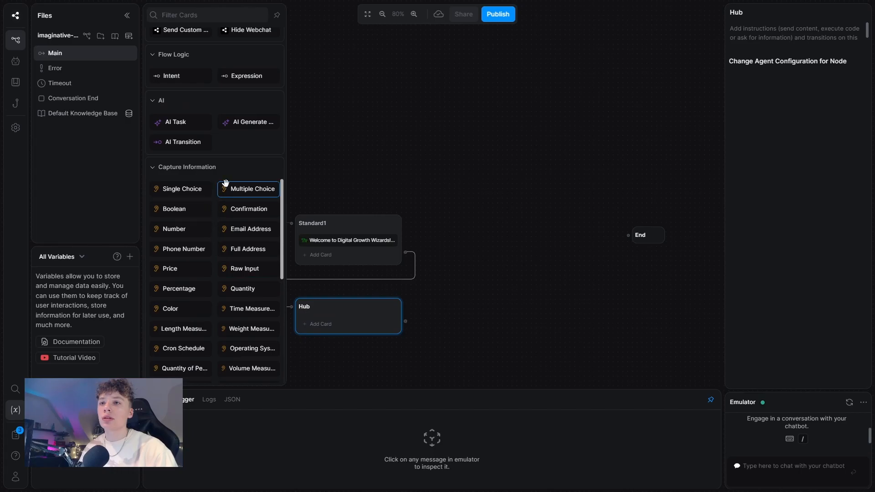
{"action": "left_click", "coordinate": [206, 193]}
{"action": "left_click", "coordinate": [529, 279]}
{"action": "left_click_drag", "start_coordinate": [529, 279], "coordinate": [516, 258]}
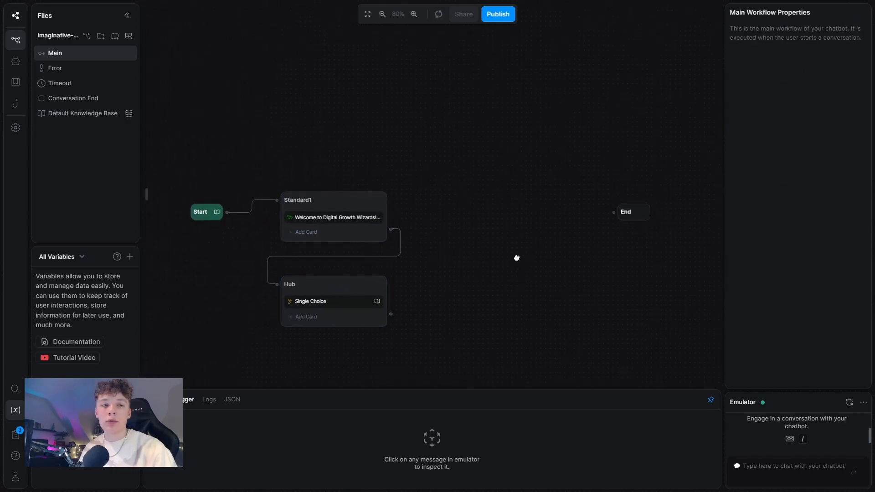
{"action": "left_click", "coordinate": [328, 301]}
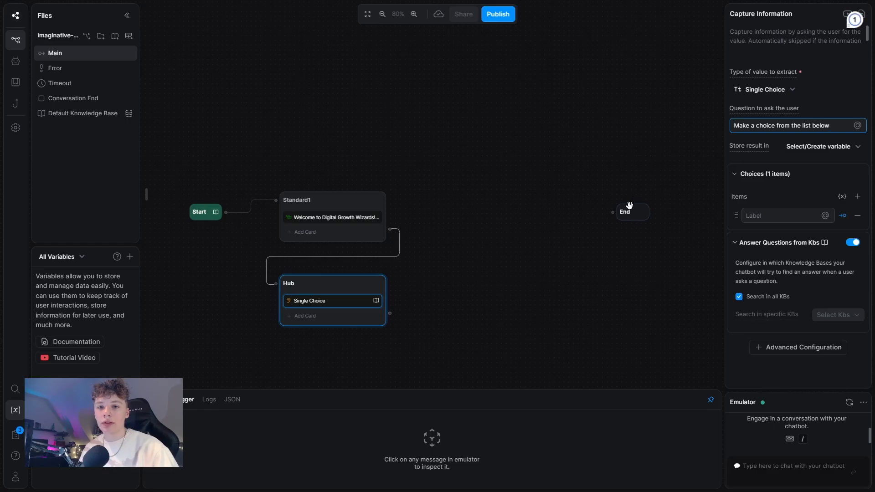
Step: Change the Hub question to 'What would you like assistance with?'
{"action": "triple_click", "coordinate": [816, 125]}
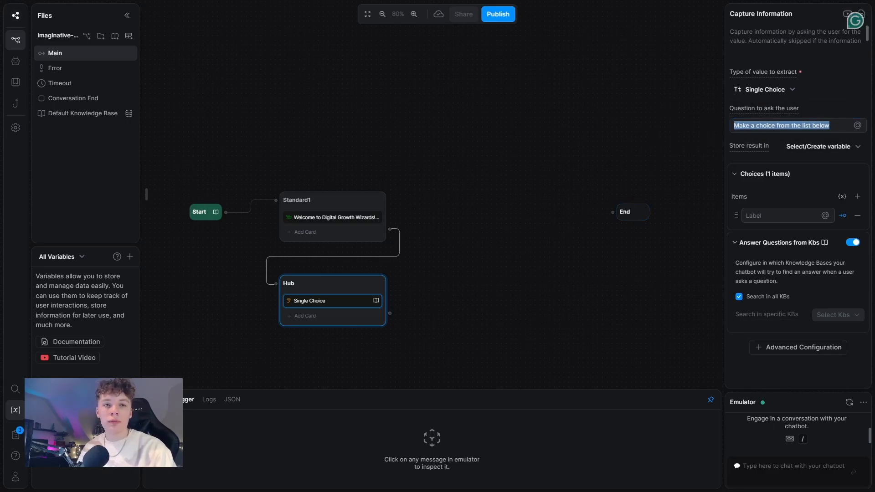
{"action": "triple_click", "coordinate": [781, 127]}
{"action": "type", "text": "What would you "}
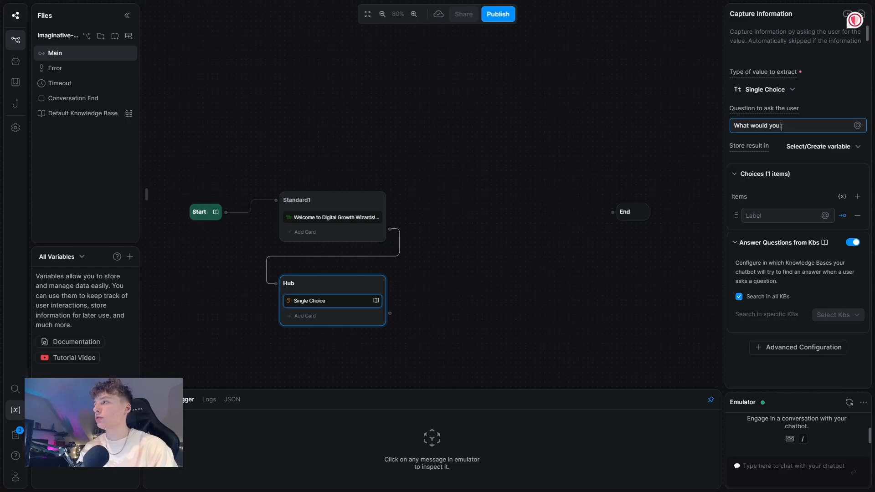
{"action": "type", "text": "like assistant"}
{"action": "key", "text": "BackSpace"}
{"action": "key", "text": "BackSpace"}
{"action": "key", "text": "BackSpace"}
{"action": "key", "text": "BackSpace"}
{"action": "type", "text": "ence with="}
{"action": "key", "text": "BackSpace"}
{"action": "type", "text": "?"}
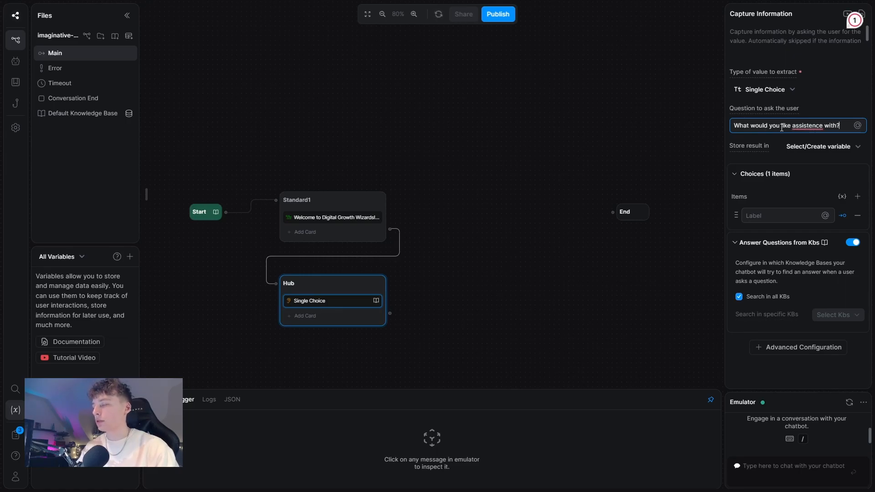
{"action": "mouse_move", "coordinate": [808, 120]}
{"action": "left_click", "coordinate": [815, 150]}
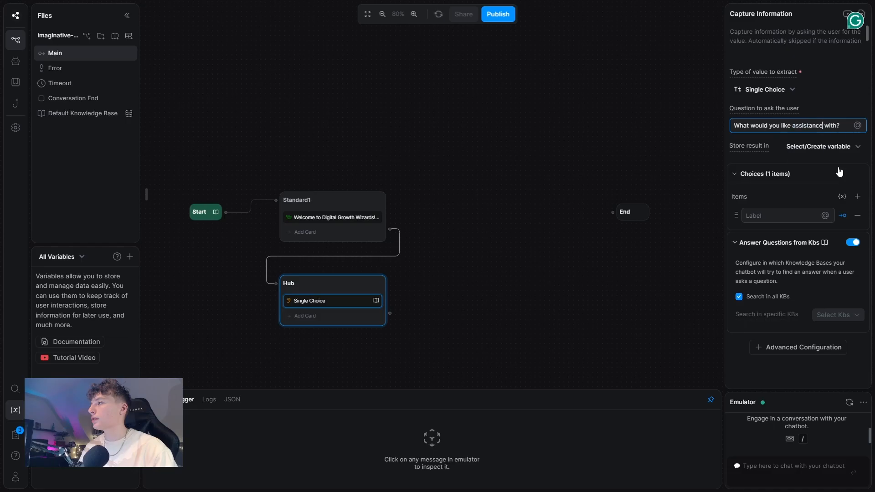
Step: Set up exactly two choices: 'Ask a question' and 'Book a call'
{"action": "left_click", "coordinate": [857, 196]}
{"action": "left_click", "coordinate": [857, 196]}
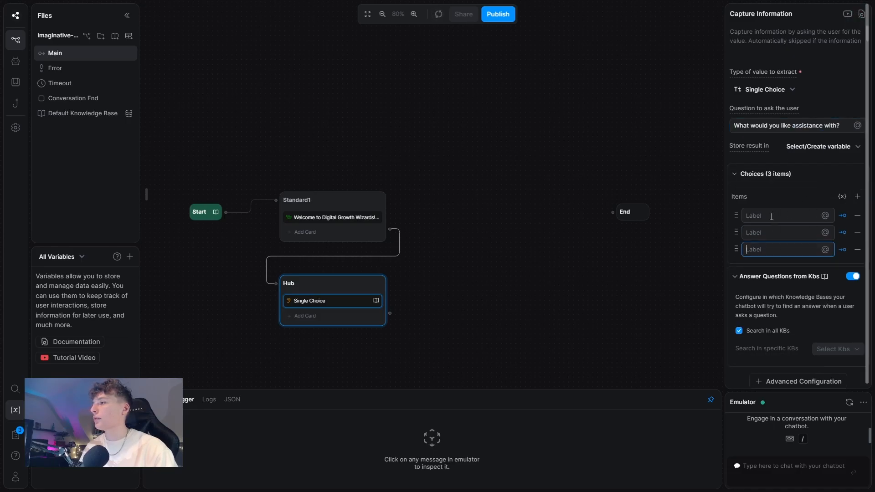
{"action": "left_click", "coordinate": [857, 249]}
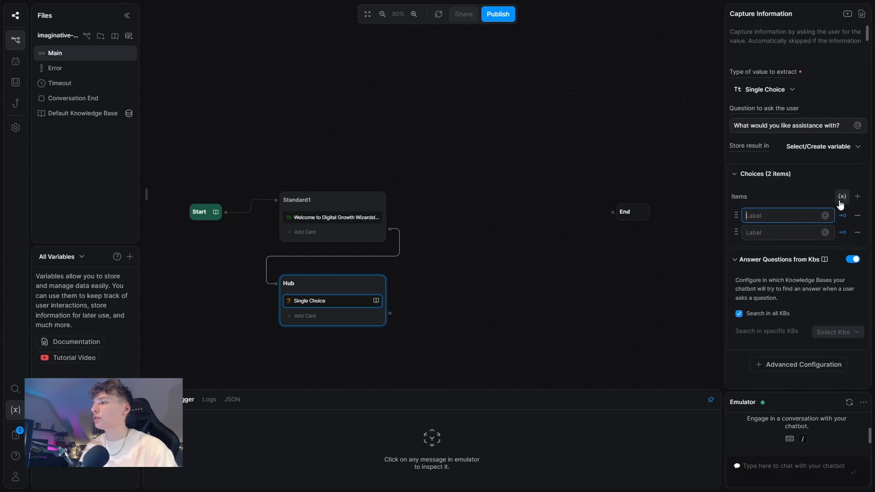
{"action": "left_click", "coordinate": [857, 197]}
{"action": "left_click", "coordinate": [781, 215]}
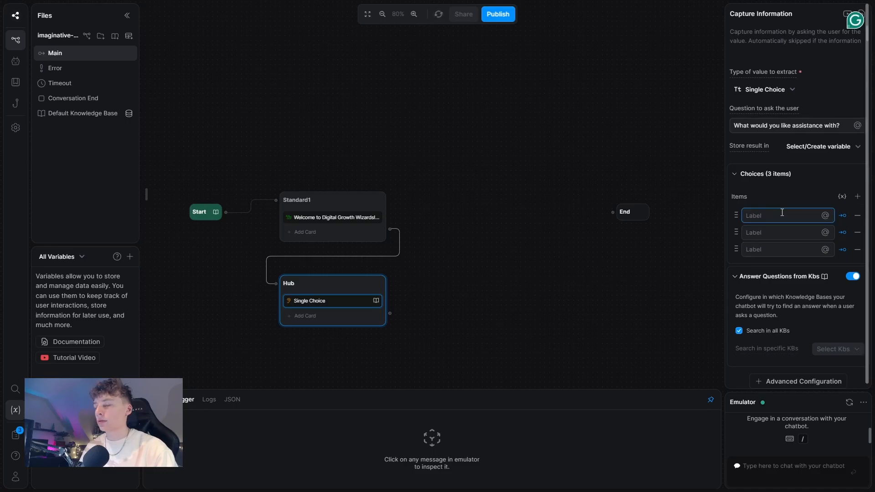
{"action": "left_click", "coordinate": [858, 249]}
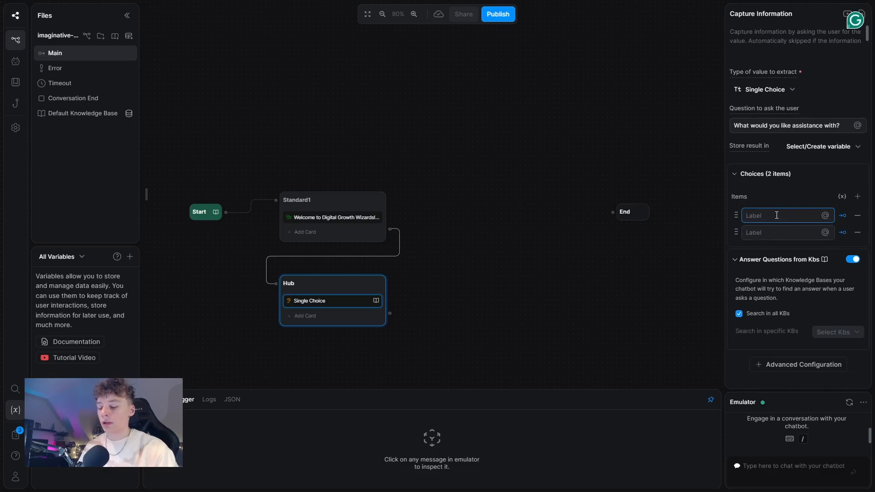
{"action": "type", "text": "Ask a question"}
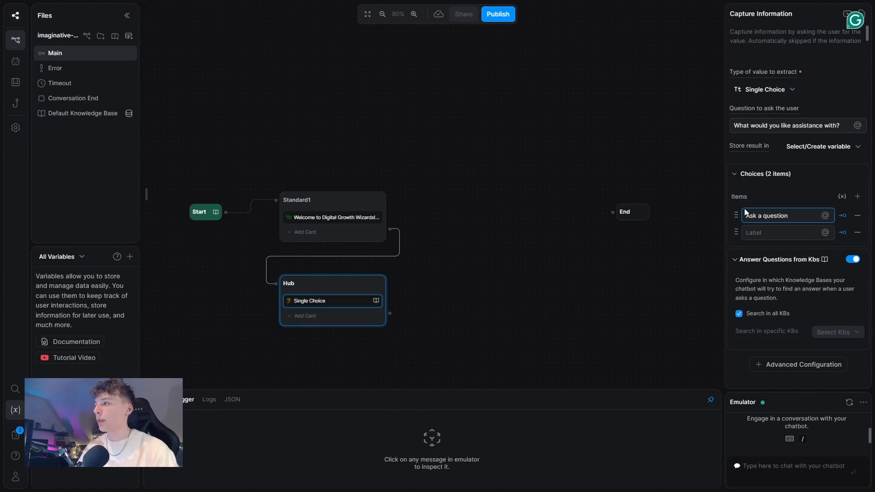
{"action": "left_click", "coordinate": [761, 234]}
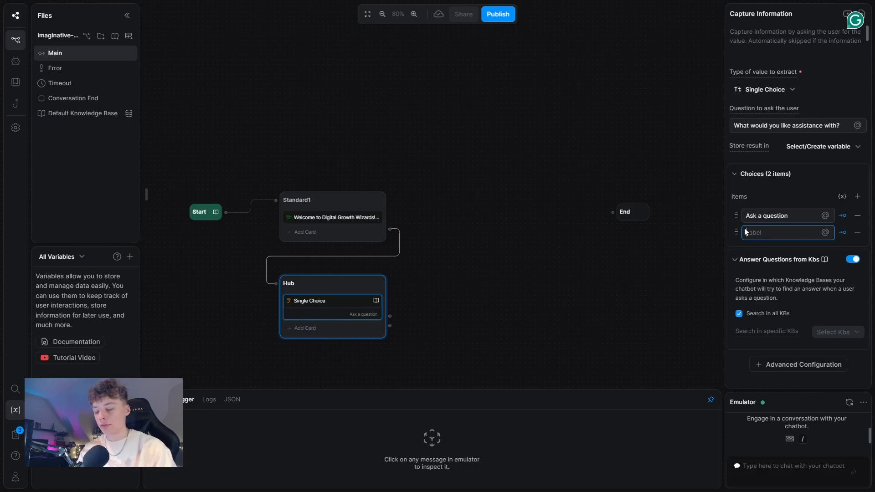
{"action": "type", "text": "Book a call"}
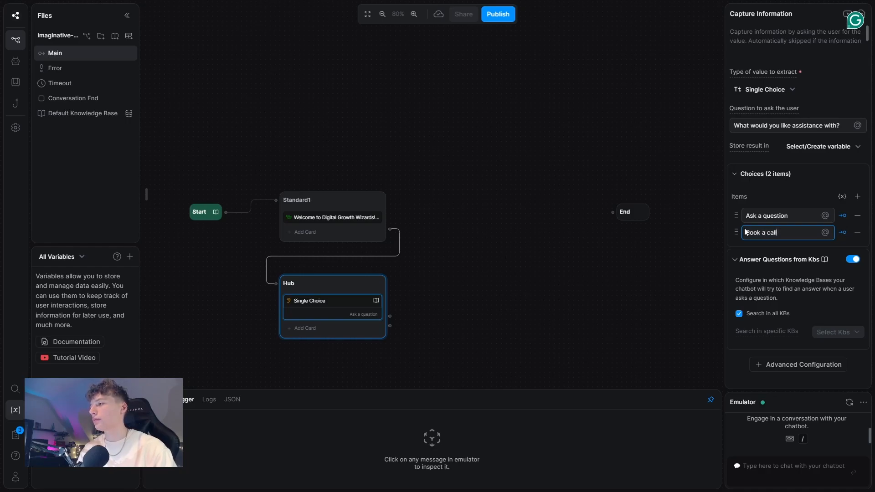
{"action": "left_click", "coordinate": [440, 298]}
{"action": "left_click_drag", "start_coordinate": [477, 278], "coordinate": [498, 225]}
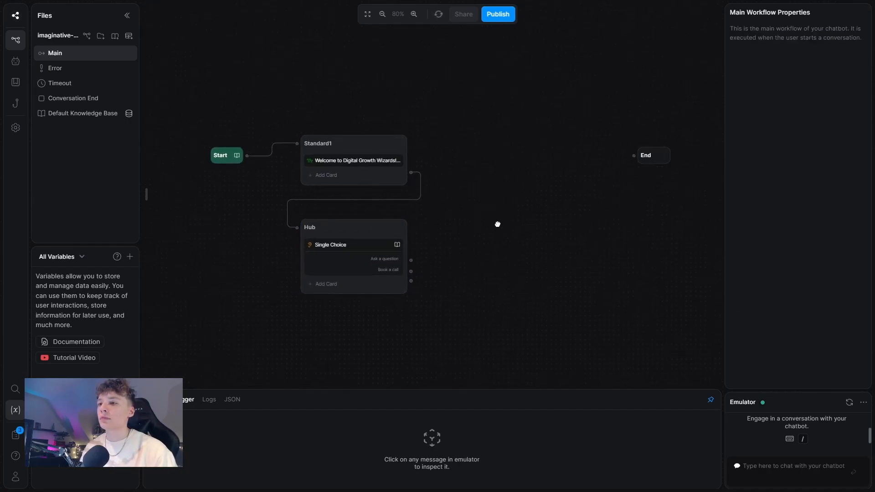
{"action": "left_click", "coordinate": [396, 244]}
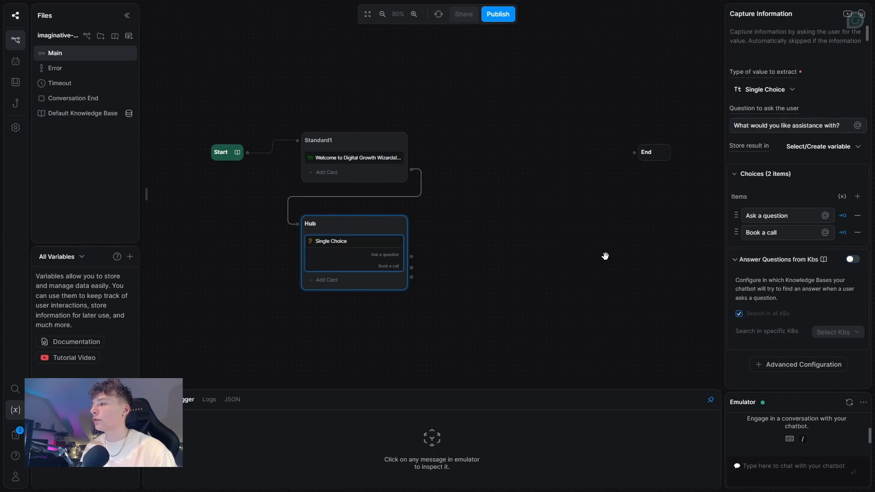
{"action": "left_click", "coordinate": [496, 248]}
Step: Add a new standard node, move End further right, and route 'Ask a question' to the new node
{"action": "right_click", "coordinate": [474, 155]}
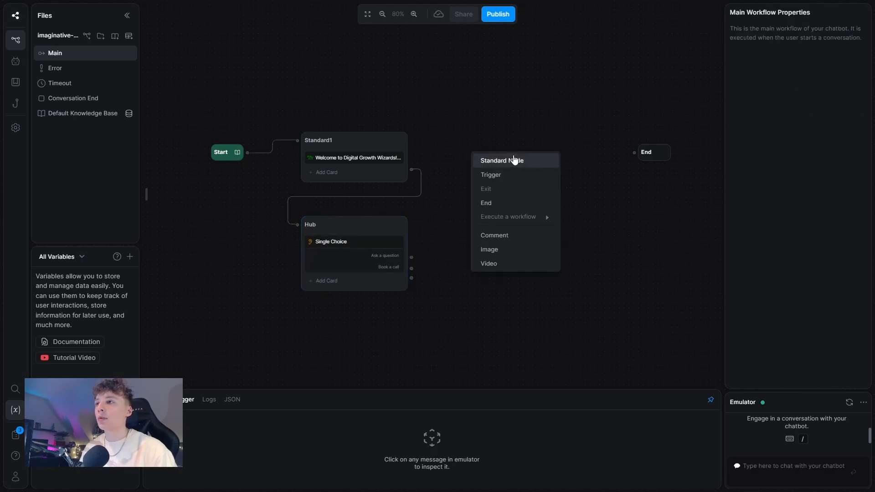
{"action": "left_click", "coordinate": [514, 161]}
{"action": "left_click_drag", "start_coordinate": [656, 154], "coordinate": [739, 147]}
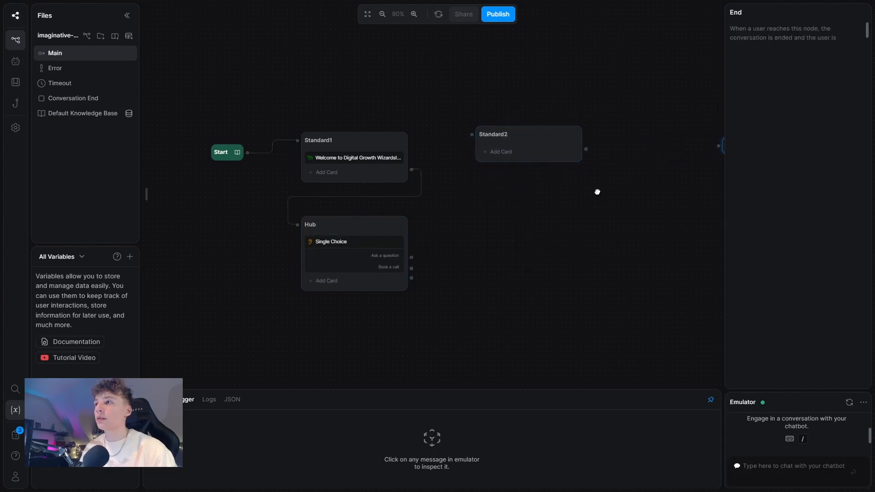
{"action": "left_click_drag", "start_coordinate": [601, 195], "coordinate": [465, 187]}
{"action": "left_click", "coordinate": [631, 159]}
{"action": "left_click_drag", "start_coordinate": [613, 138], "coordinate": [680, 137]}
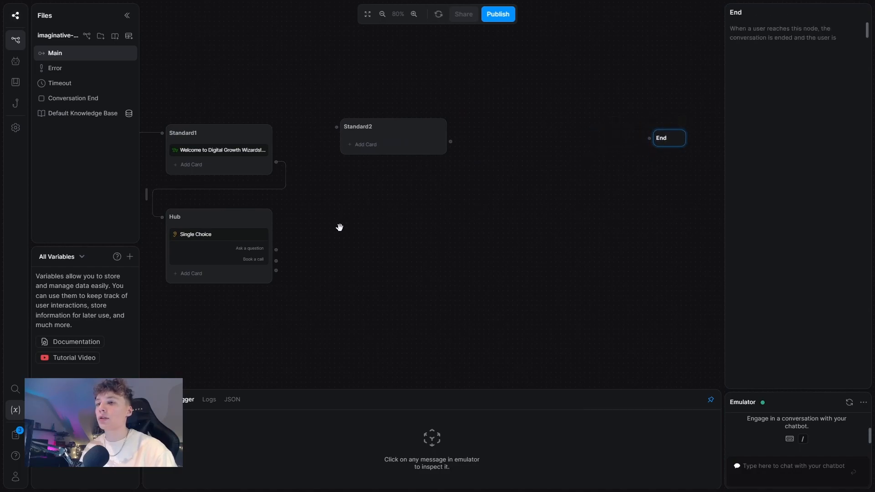
{"action": "left_click_drag", "start_coordinate": [276, 250], "coordinate": [336, 142]}
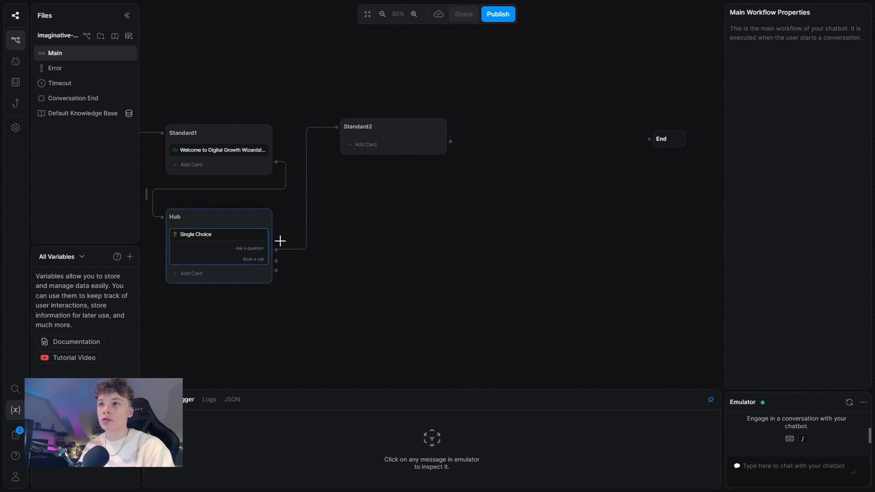
Step: Rename the node Questions and give it a Text card: 'Okay, you need help with a question.'
{"action": "double_click", "coordinate": [367, 127]}
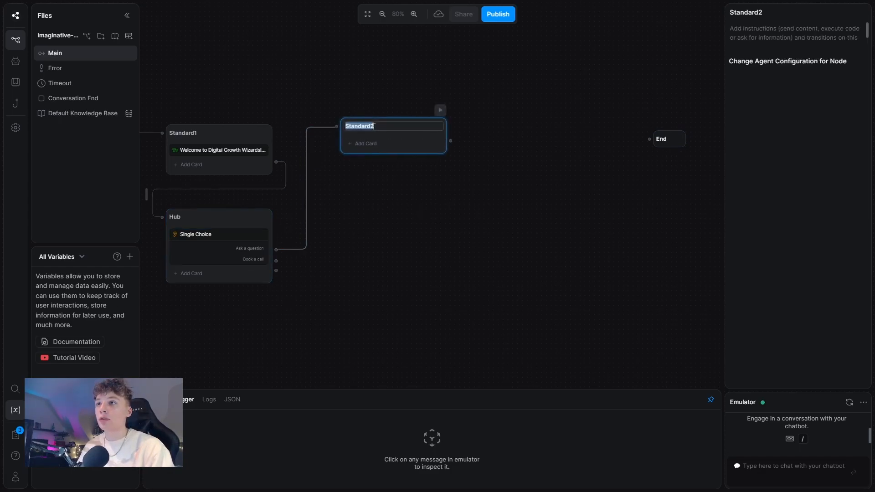
{"action": "type", "text": "Questions"}
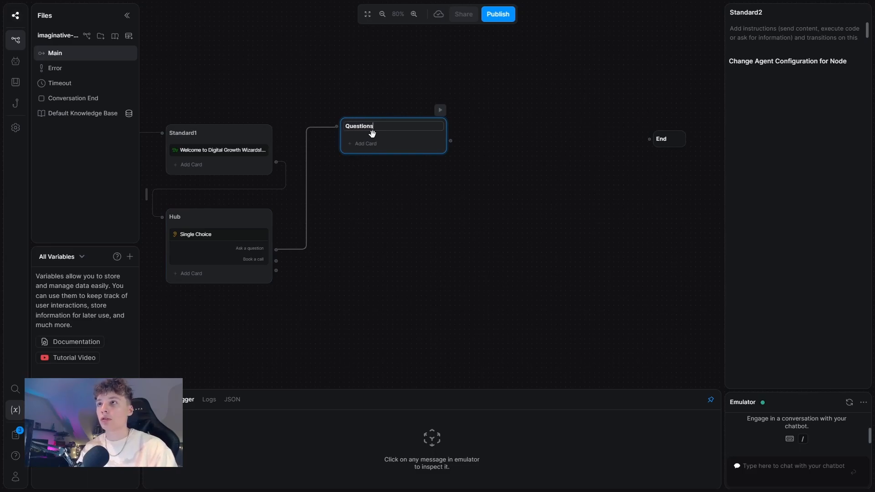
{"action": "left_click", "coordinate": [366, 144]}
{"action": "left_click", "coordinate": [173, 59]}
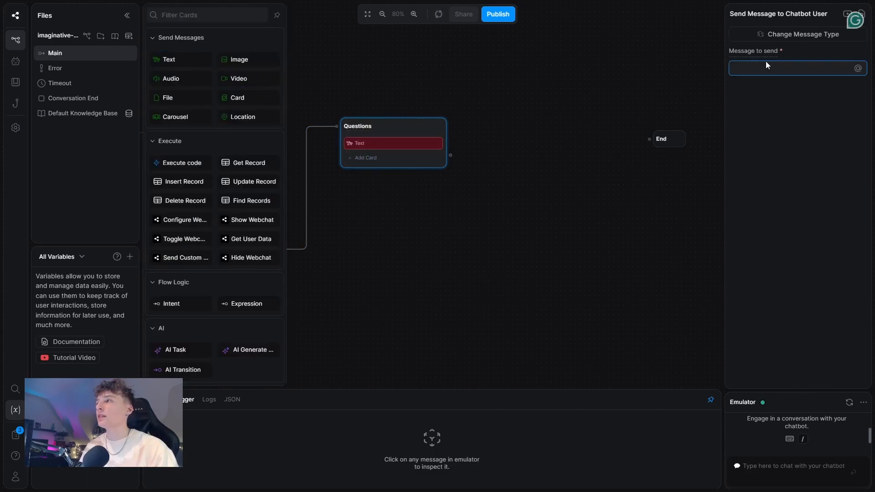
{"action": "type", "text": "Oka"}
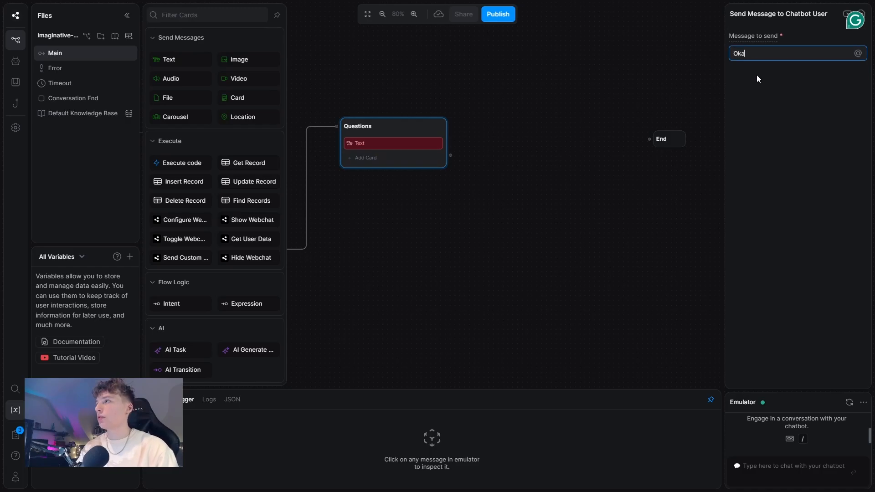
{"action": "type", "text": "y, you "}
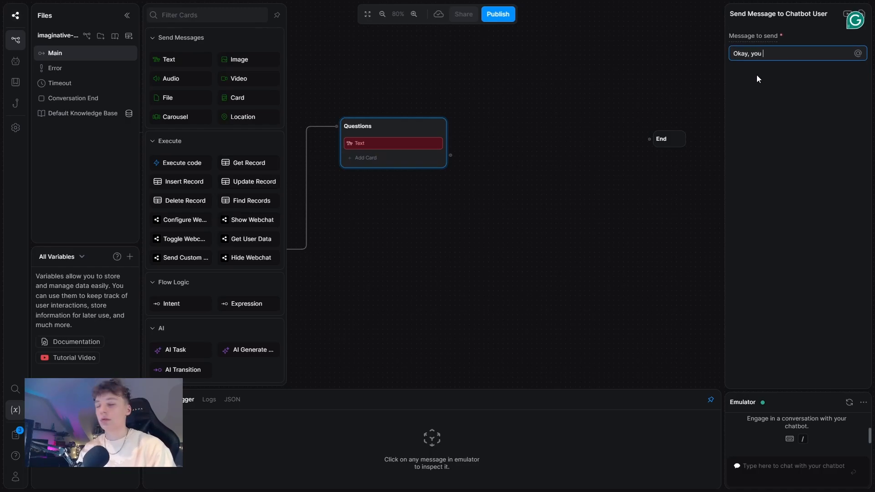
{"action": "type", "text": "w"}
{"action": "type", "text": "eed help"}
{"action": "type", "text": " with a q"}
{"action": "type", "text": "uie"}
{"action": "key", "text": "ctrl+BackSpace"}
{"action": "type", "text": "question."}
{"action": "scroll", "coordinate": [207, 354], "scroll_direction": "down", "scroll_amount": 2}
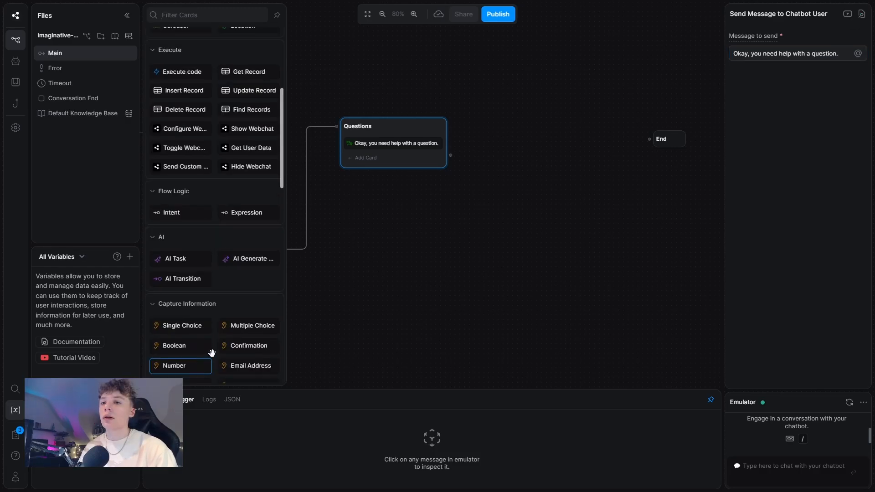
{"action": "scroll", "coordinate": [215, 346], "scroll_direction": "down", "scroll_amount": 2}
Step: Add a Raw Input card asking 'What would you like to know', storing the reply in user_question with KB answers off
{"action": "left_click", "coordinate": [230, 314]}
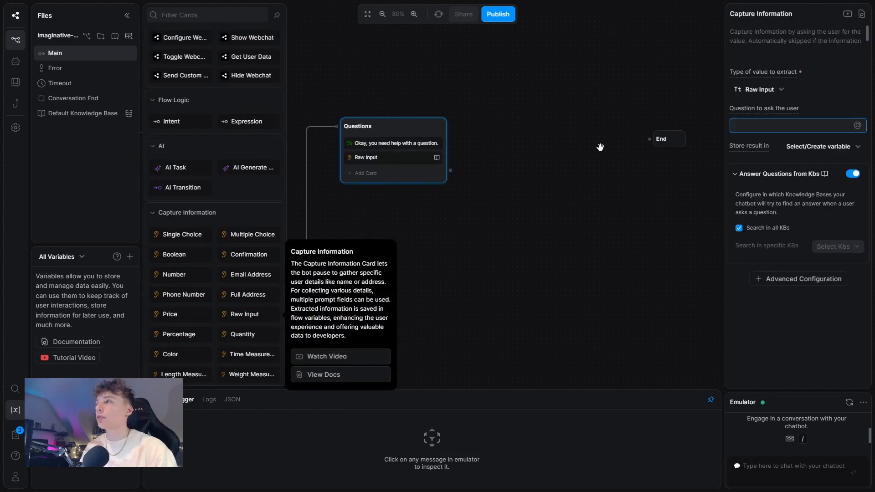
{"action": "left_click", "coordinate": [849, 173]}
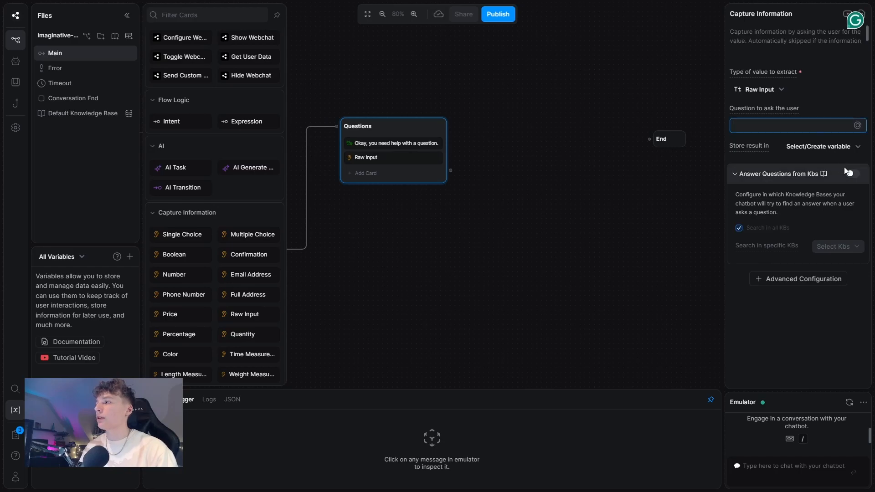
{"action": "type", "text": "What would"}
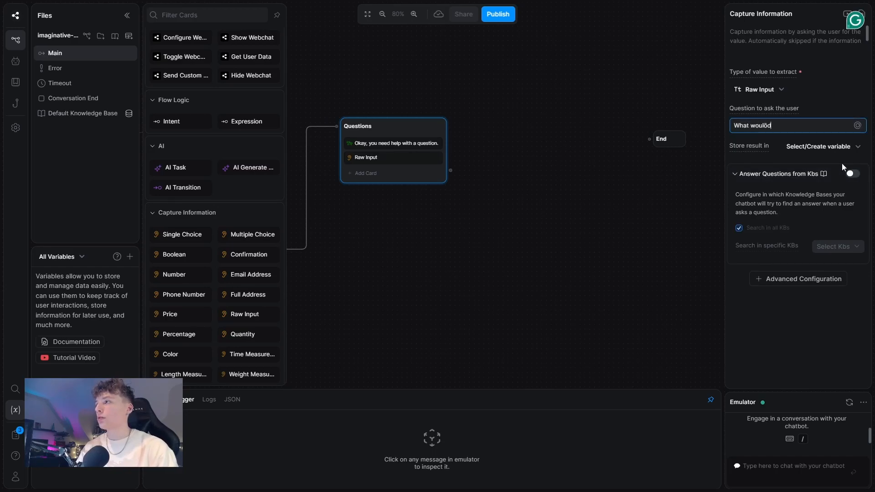
{"action": "type", "text": " you like to know"}
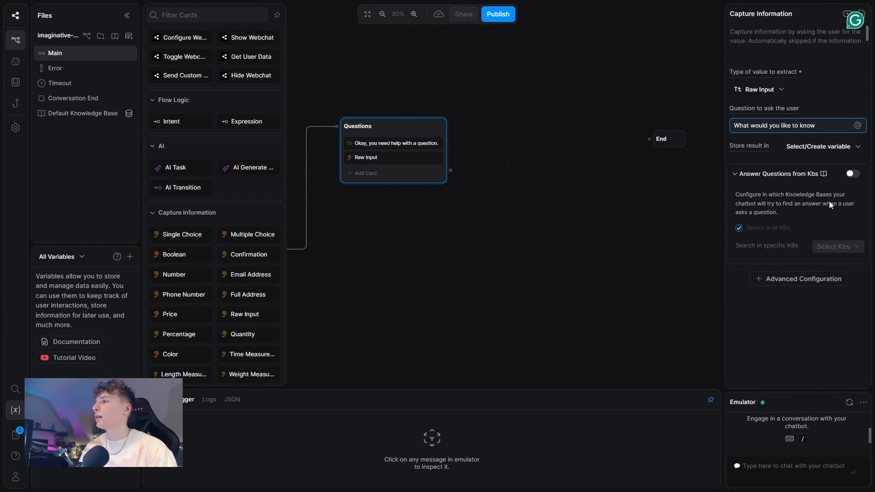
{"action": "left_click", "coordinate": [825, 146]}
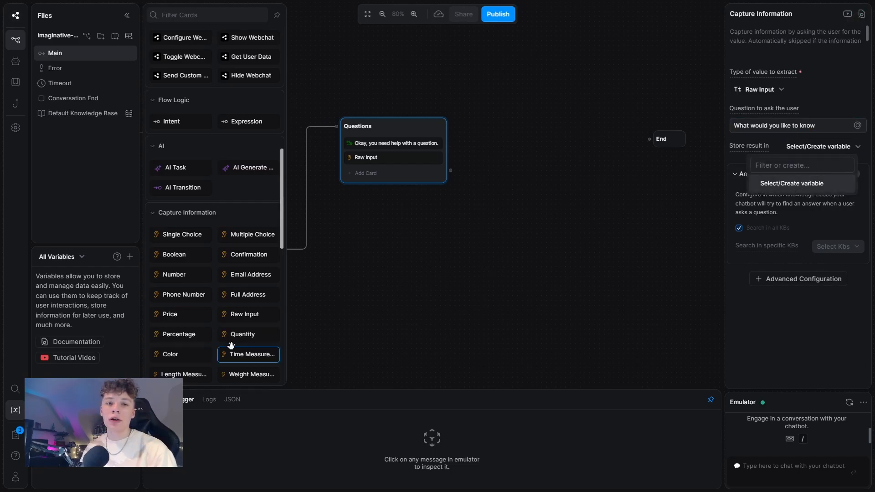
{"action": "type", "text": "user"}
{"action": "key", "text": "ctrl+minus"}
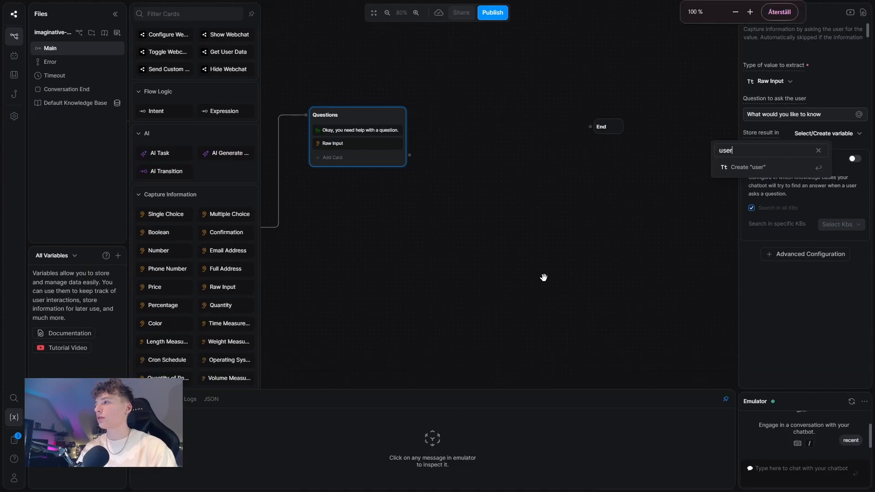
{"action": "type", "text": "_question"}
{"action": "left_click", "coordinate": [765, 167]}
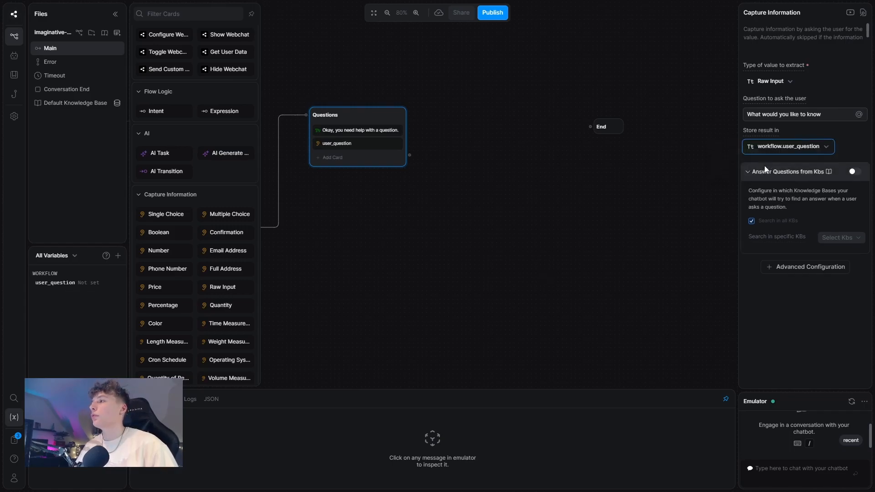
Step: Add an Expression transition card to the Questions node
{"action": "left_click_drag", "start_coordinate": [507, 119], "coordinate": [551, 132]}
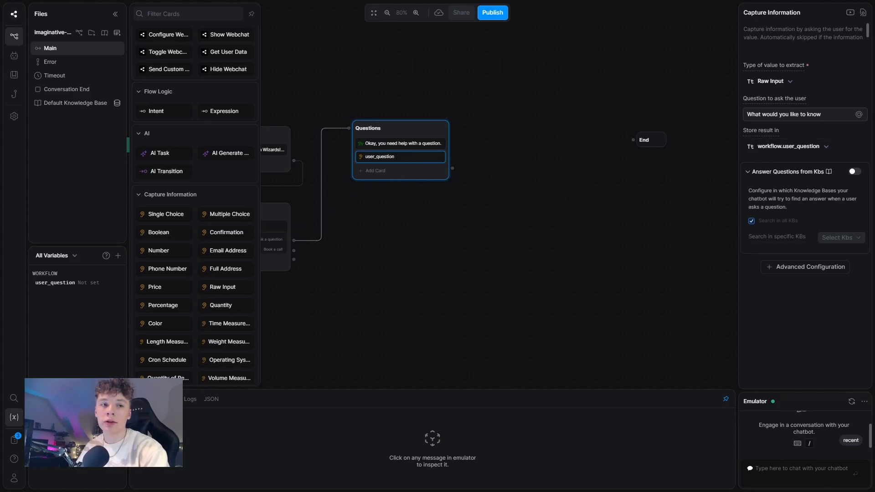
{"action": "left_click", "coordinate": [854, 173]}
{"action": "left_click", "coordinate": [541, 208]}
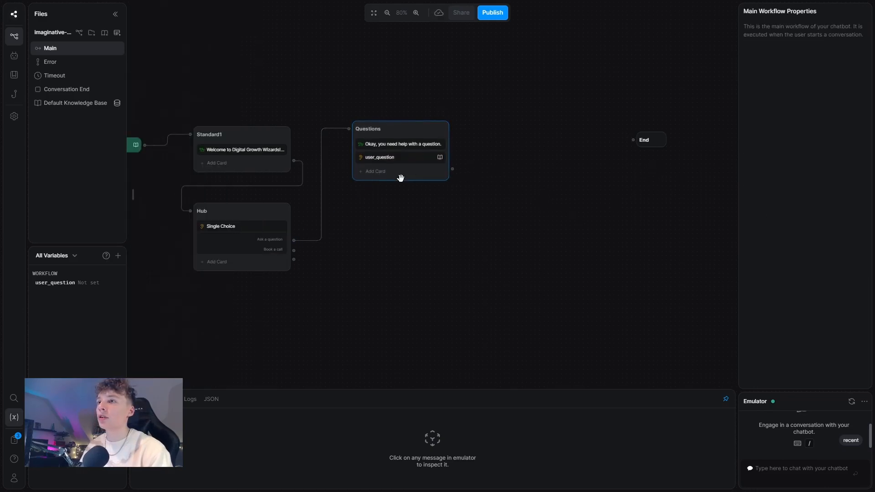
{"action": "left_click", "coordinate": [387, 171]}
{"action": "scroll", "coordinate": [254, 181], "scroll_direction": "up", "scroll_amount": 1}
{"action": "left_click", "coordinate": [223, 100]}
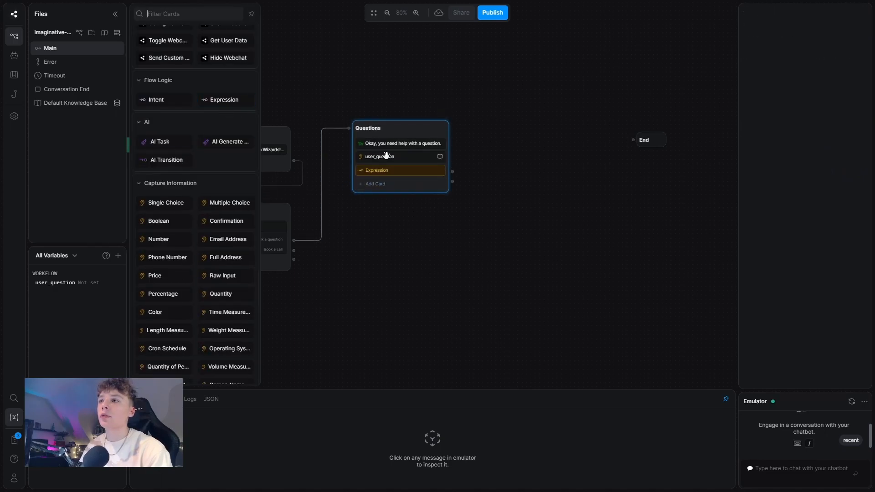
Step: Add a second Expression card, label one 'Dont know', and set its condition to !turn.KnowledgeAgent.responded
{"action": "left_click", "coordinate": [223, 100]}
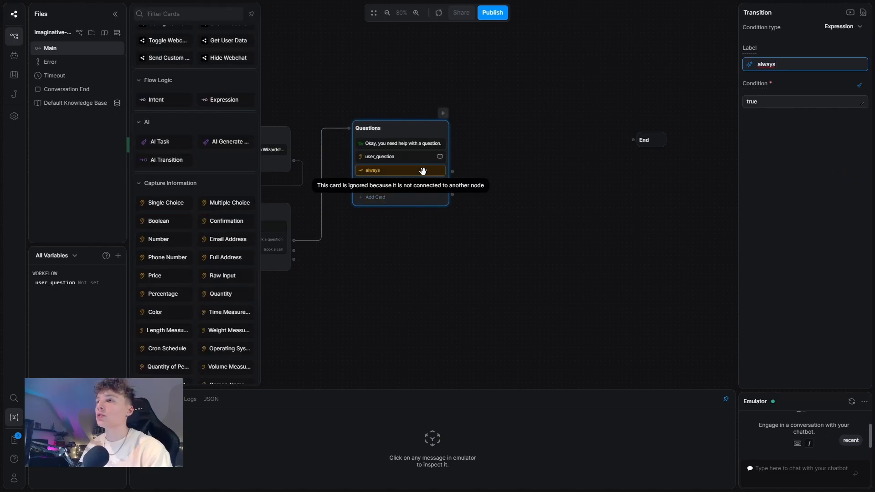
{"action": "double_click", "coordinate": [790, 66]}
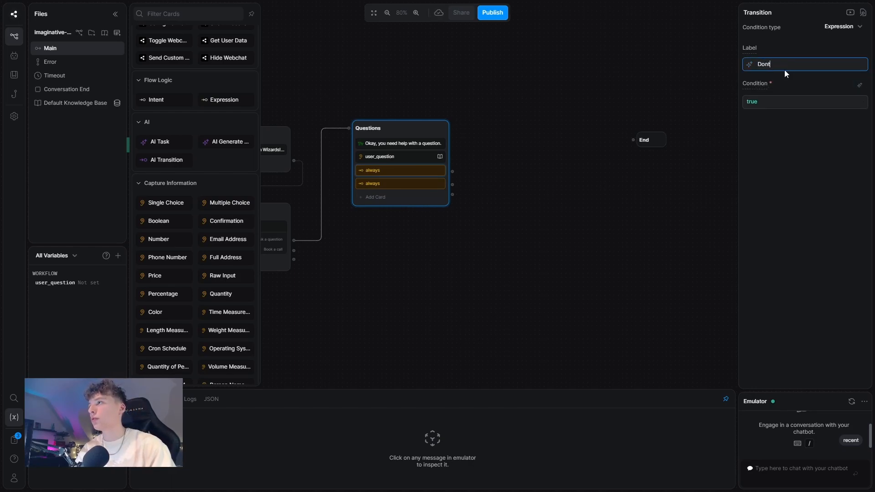
{"action": "type", "text": "ow"}
{"action": "left_click", "coordinate": [755, 106]}
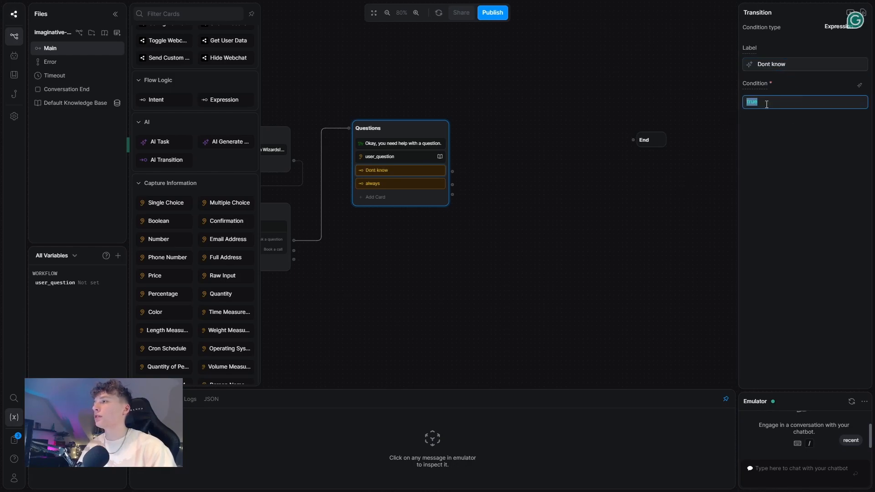
{"action": "type", "text": "!turn."}
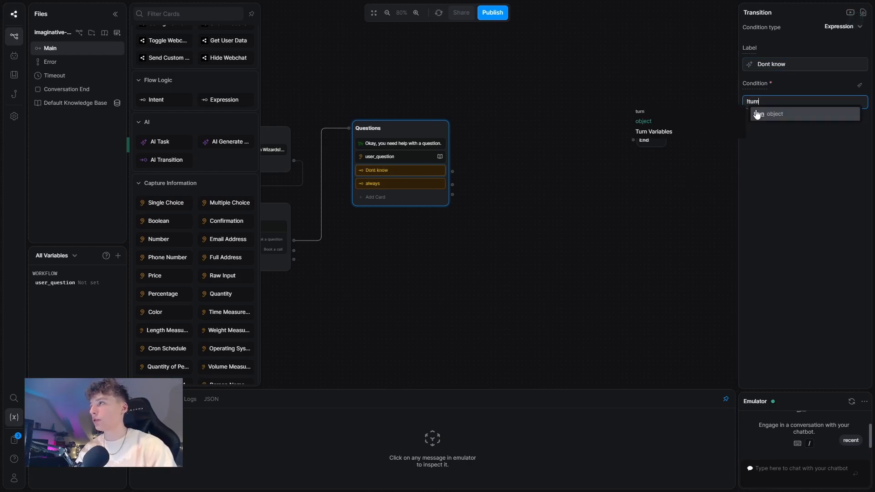
{"action": "left_click", "coordinate": [790, 115]}
{"action": "type", "text": "."}
{"action": "left_click", "coordinate": [809, 142]}
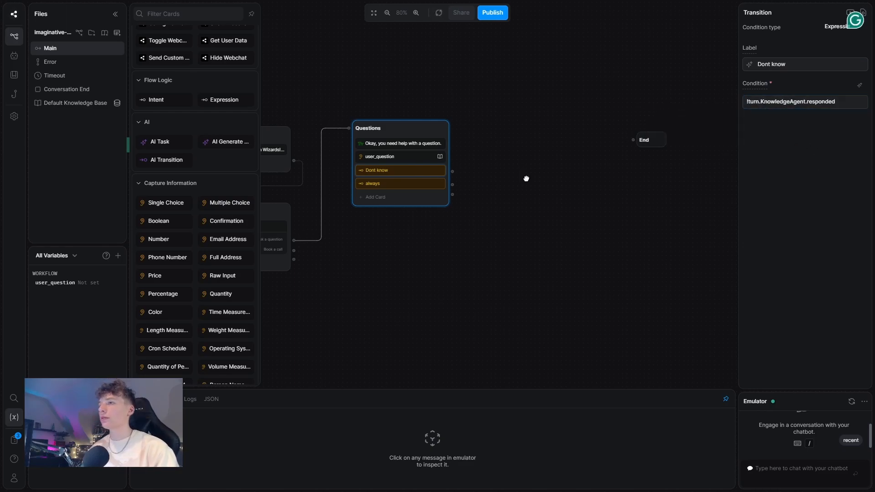
{"action": "left_click", "coordinate": [462, 196]}
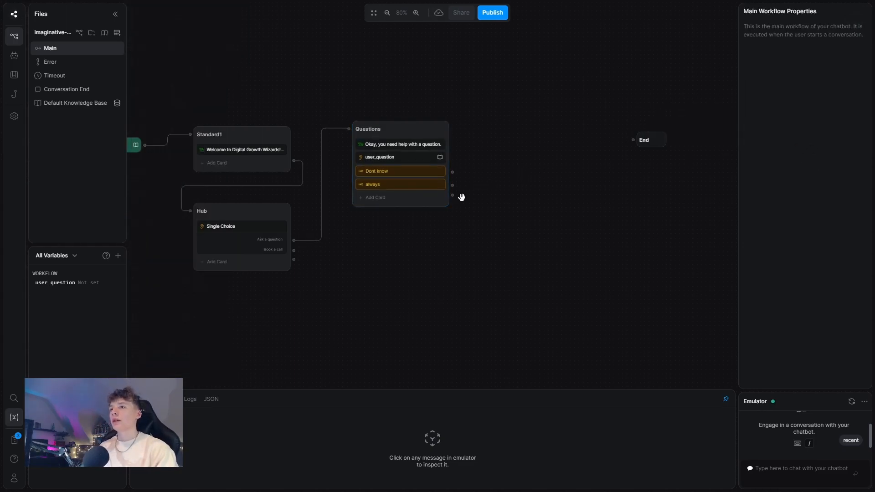
Step: Add a standard node below Questions, connect Dont know to it, and rename it Fallback
{"action": "right_click", "coordinate": [415, 273]}
{"action": "left_click", "coordinate": [464, 280]}
{"action": "left_click_drag", "start_coordinate": [479, 272], "coordinate": [407, 240]}
{"action": "left_click_drag", "start_coordinate": [453, 172], "coordinate": [368, 242]}
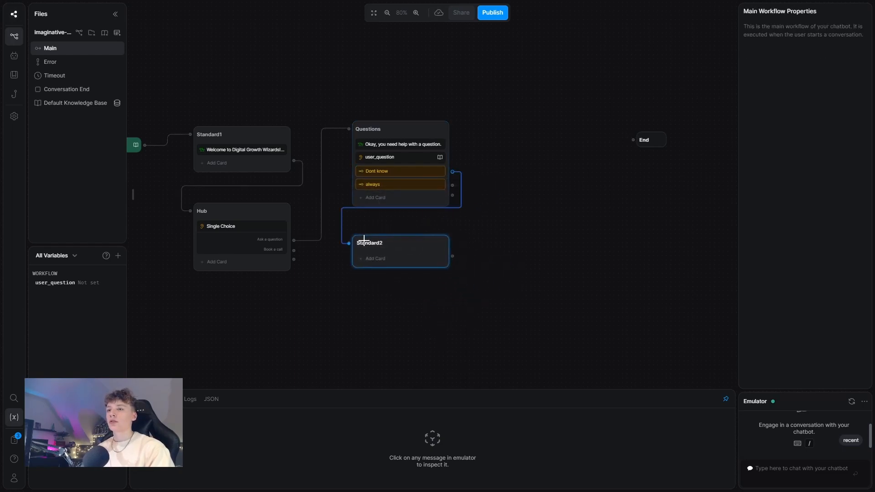
{"action": "double_click", "coordinate": [372, 242]}
{"action": "type", "text": "Fallc"}
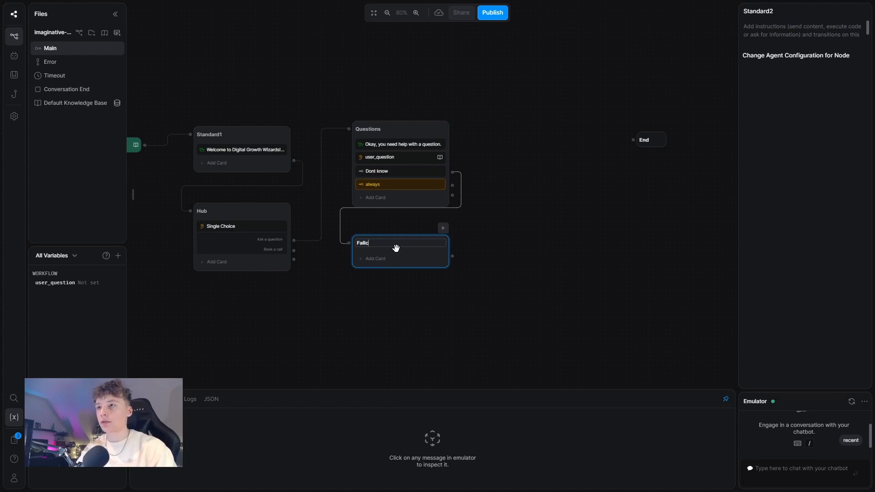
{"action": "left_click", "coordinate": [375, 259]}
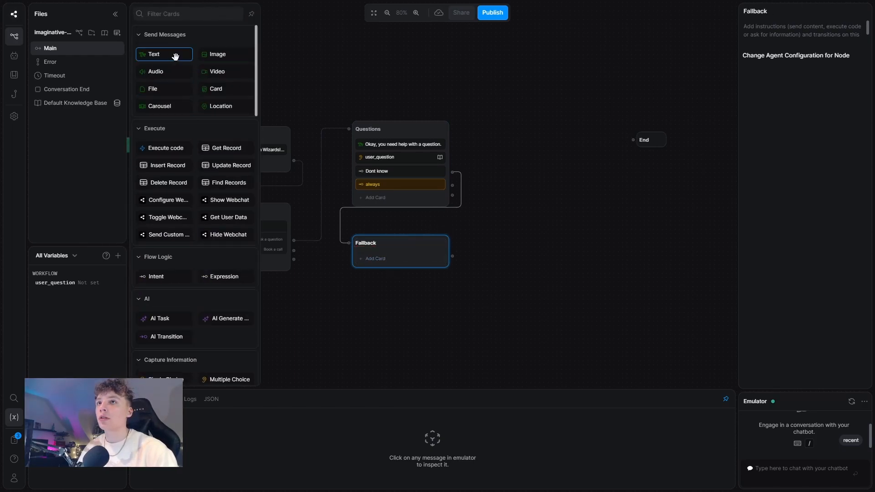
Step: Give Fallback a Text card: 'Unfortunatley, I did not have an answer to your question.'
{"action": "left_click", "coordinate": [174, 53]}
{"action": "type", "text": "Unfor"}
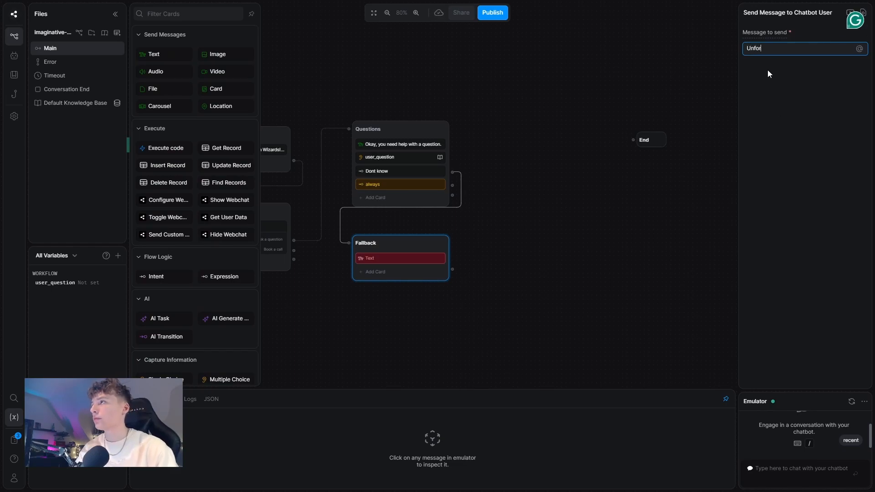
{"action": "type", "text": "tunatley"}
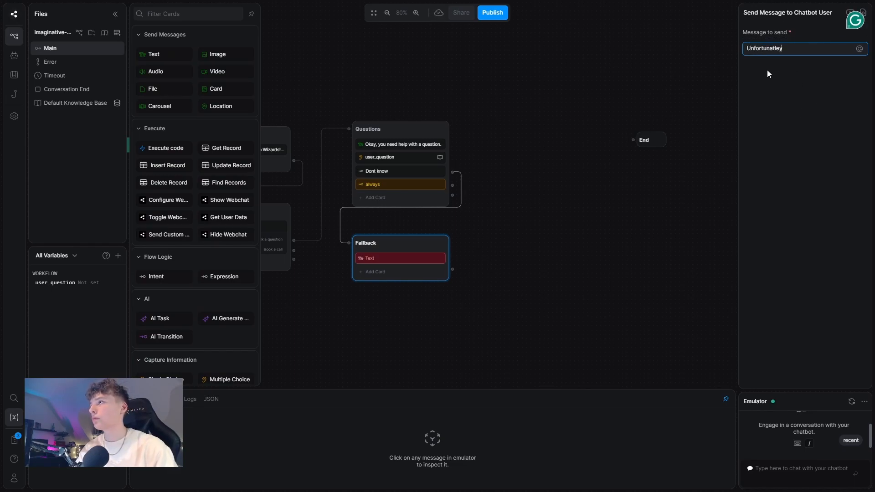
{"action": "type", "text": ", I did n"}
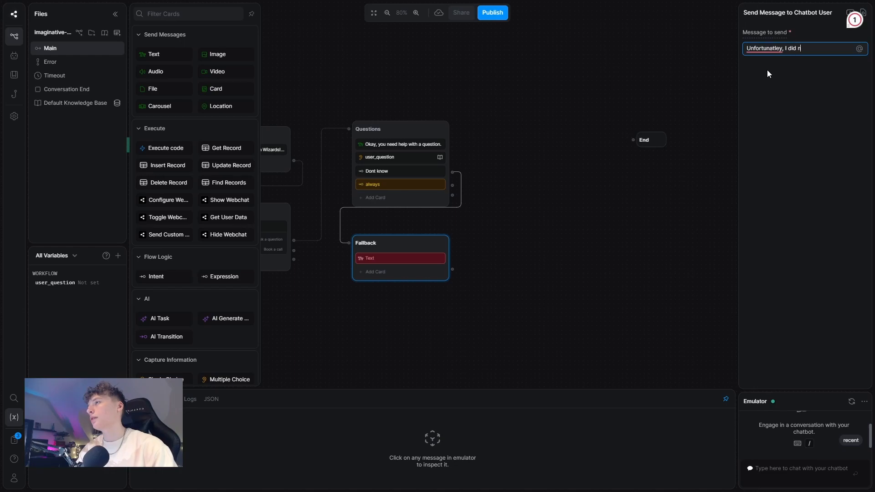
{"action": "type", "text": "ot hav"}
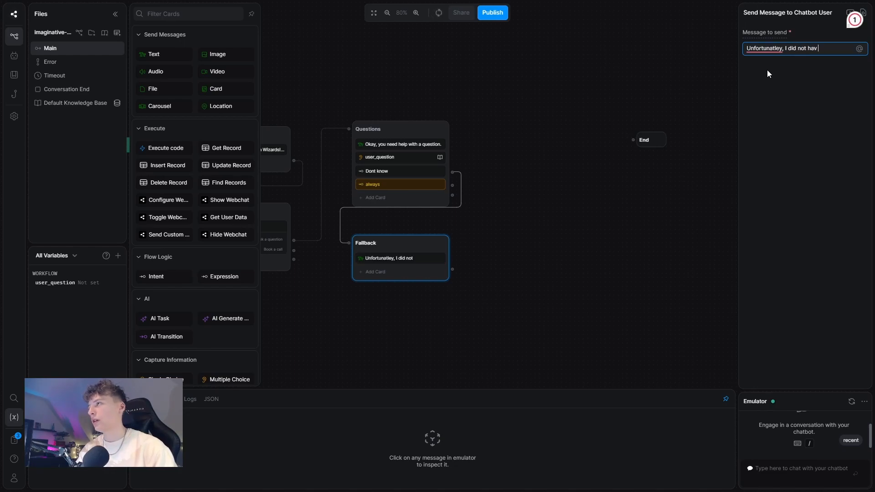
{"action": "type", "text": "e an answer to to"}
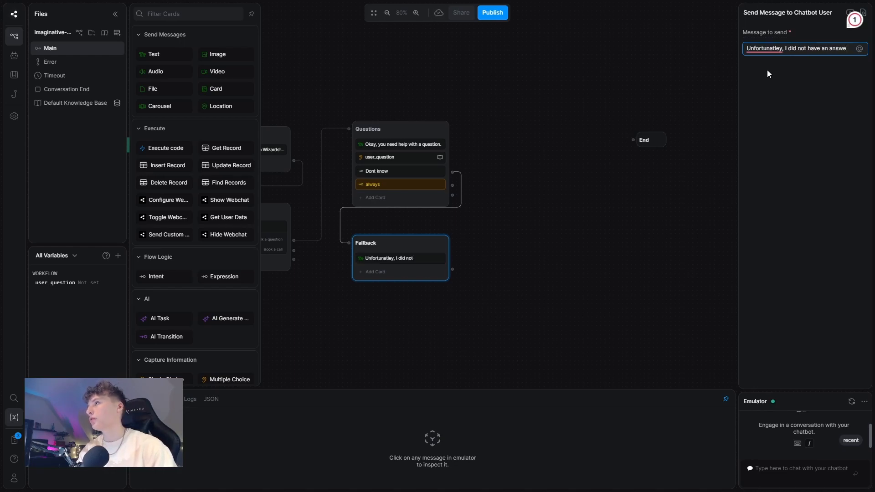
{"action": "key", "text": "BackSpace"}
{"action": "key", "text": "BackSpace"}
{"action": "type", "text": "yo"}
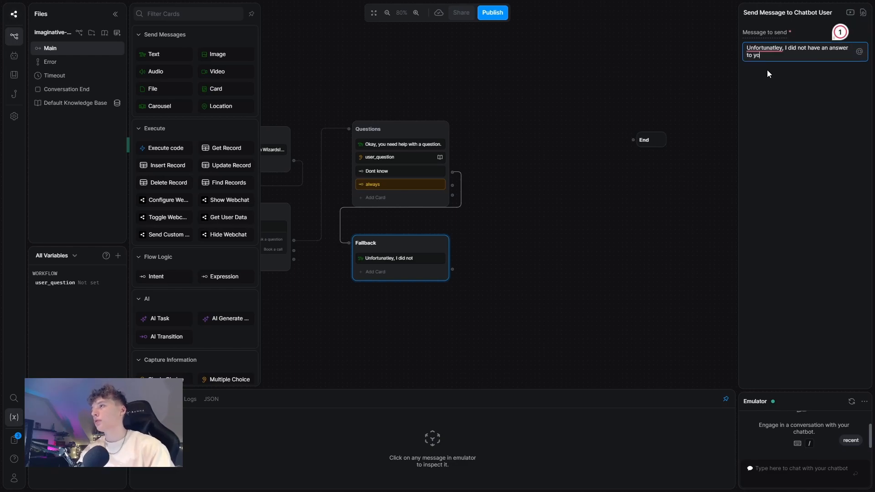
{"action": "type", "text": "ur question."}
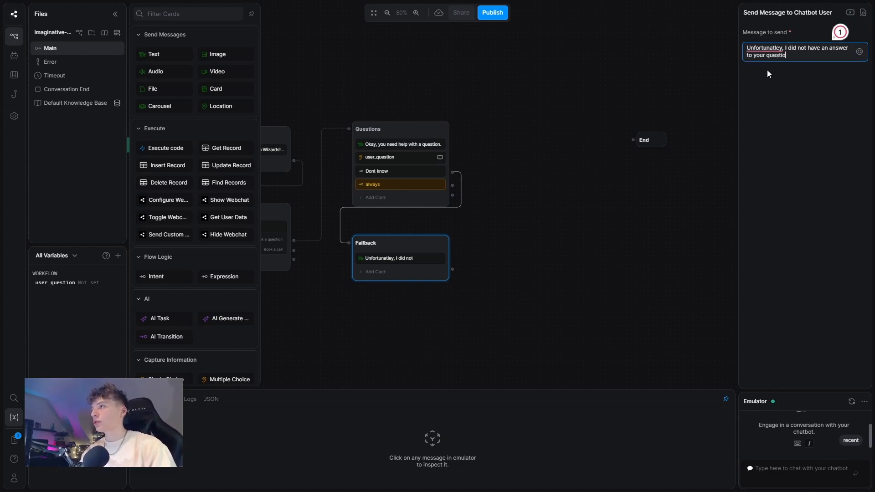
{"action": "right_click", "coordinate": [682, 55]}
{"action": "left_click", "coordinate": [560, 138]}
{"action": "right_click", "coordinate": [500, 164]}
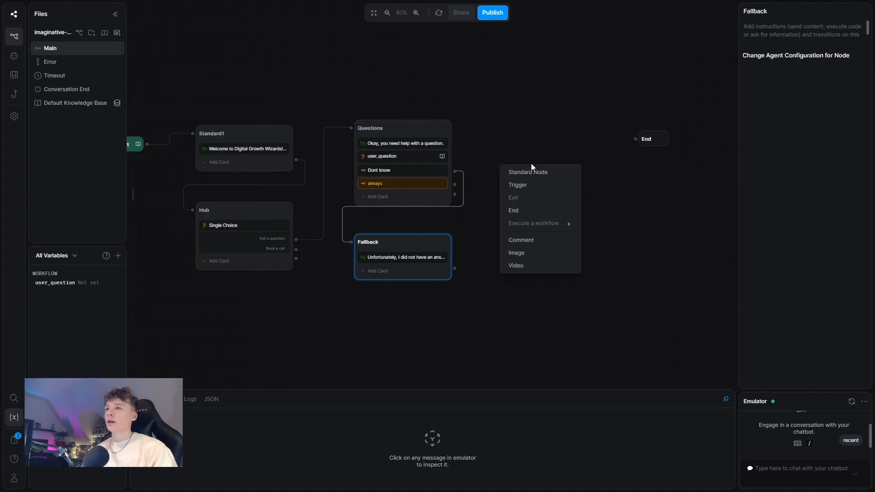
{"action": "left_click", "coordinate": [528, 172]}
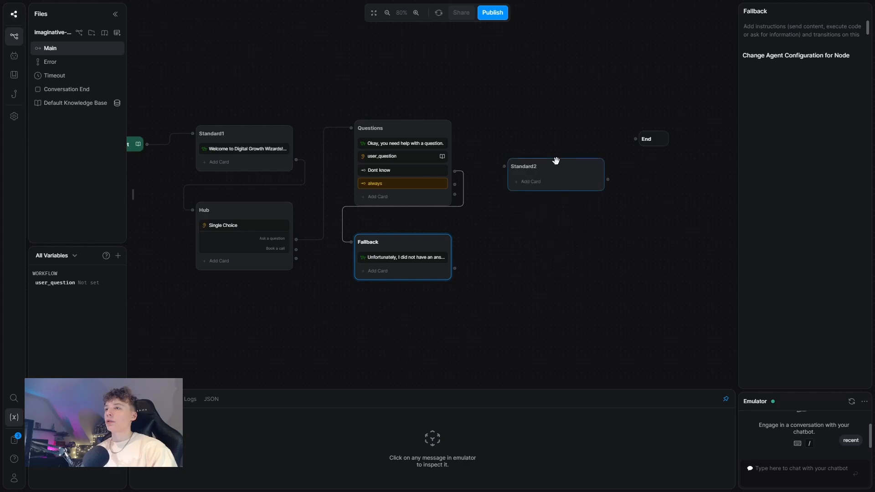
Step: Place a new node beside End, connect Fallback and the always branch to it, and rename it Loop
{"action": "left_click_drag", "start_coordinate": [555, 161], "coordinate": [561, 127]}
{"action": "left_click_drag", "start_coordinate": [455, 268], "coordinate": [492, 134]}
{"action": "left_click_drag", "start_coordinate": [455, 184], "coordinate": [492, 134]}
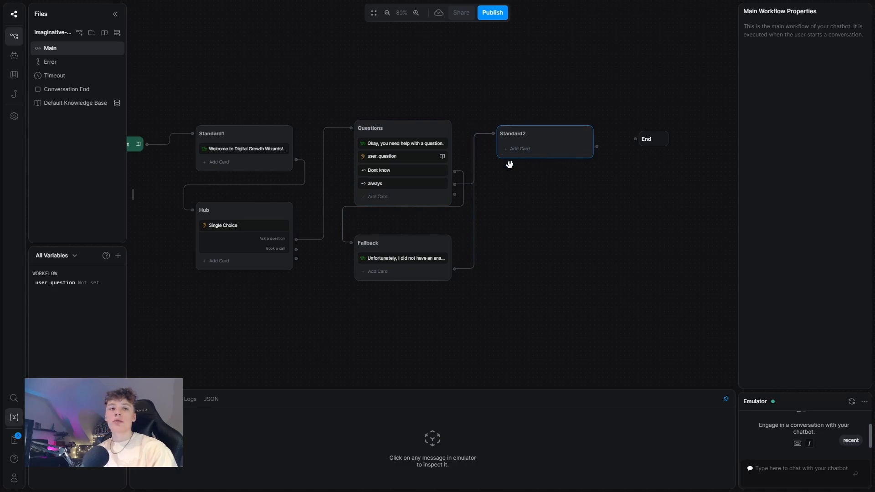
{"action": "double_click", "coordinate": [519, 134]}
{"action": "type", "text": "Loop"}
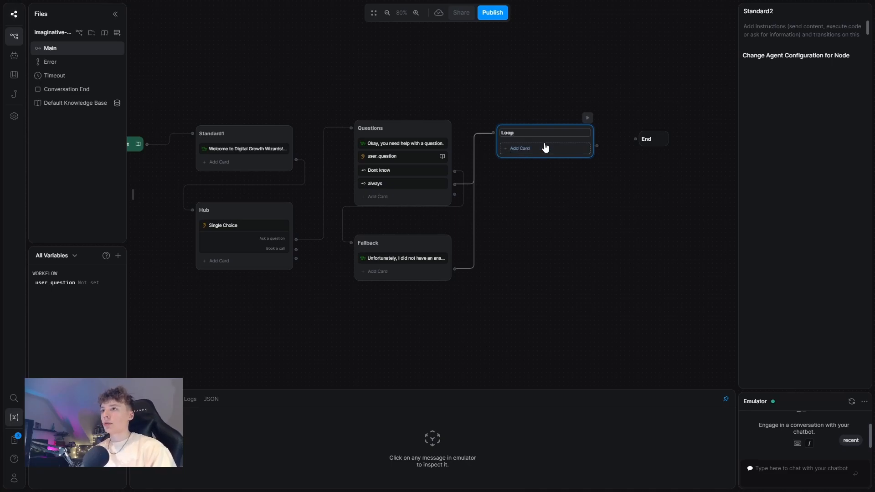
{"action": "left_click", "coordinate": [519, 148]}
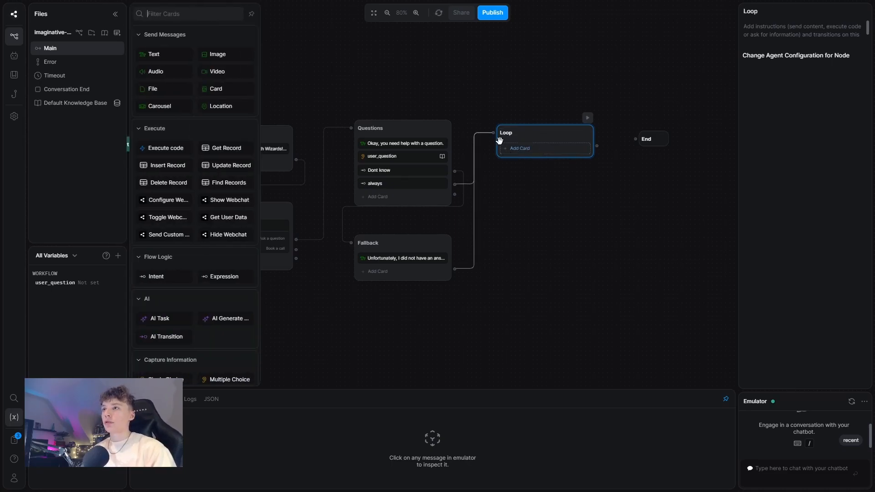
Step: Add a Raw Input card to Loop with a single 'Proceed' choice
{"action": "scroll", "coordinate": [219, 319], "scroll_direction": "down", "scroll_amount": 1}
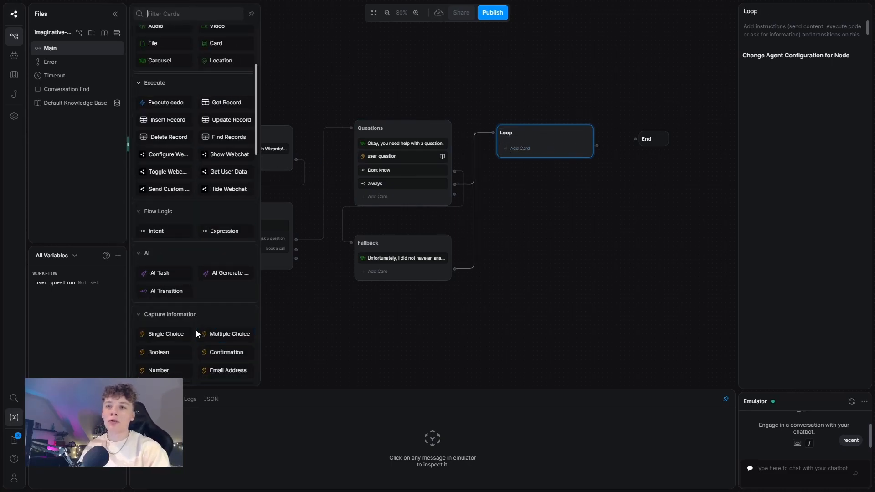
{"action": "mouse_move", "coordinate": [182, 334]}
{"action": "scroll", "coordinate": [228, 338], "scroll_direction": "down", "scroll_amount": 2}
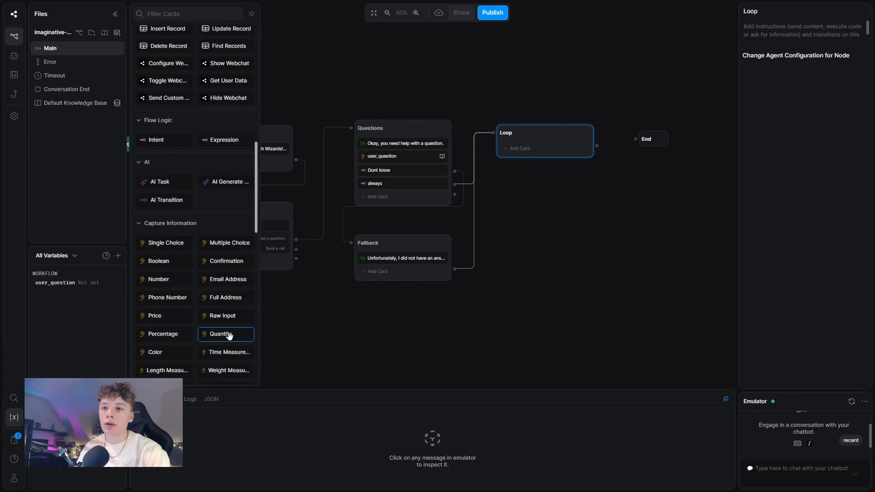
{"action": "left_click", "coordinate": [223, 315]}
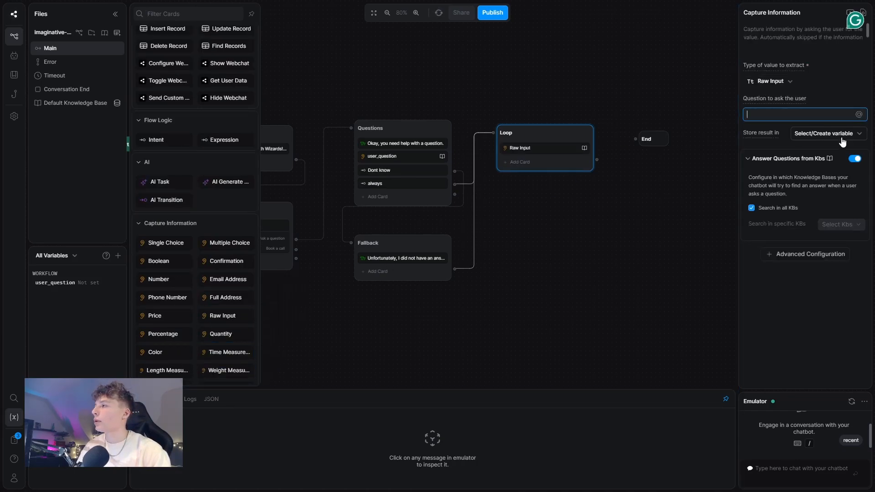
{"action": "left_click", "coordinate": [806, 256]}
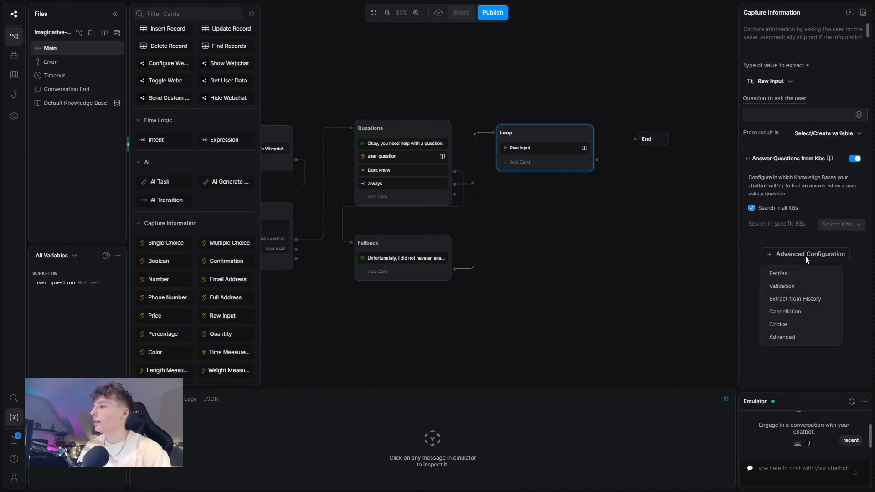
{"action": "left_click", "coordinate": [798, 324]}
{"action": "left_click", "coordinate": [858, 179]}
{"action": "left_click", "coordinate": [763, 198]}
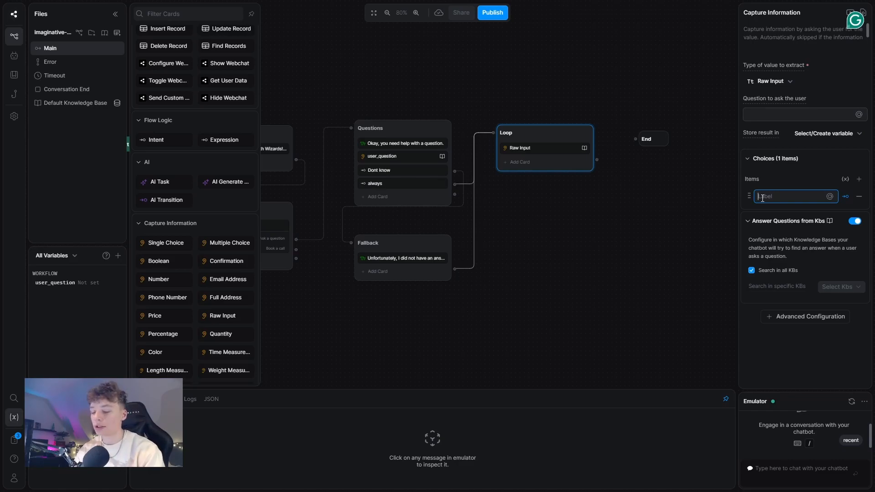
{"action": "type", "text": "Proceed within the bot"}
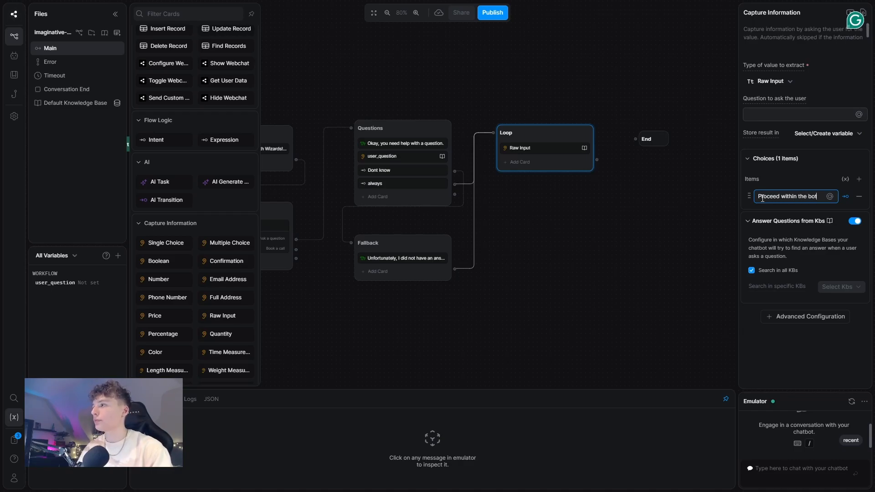
{"action": "key", "text": "BackSpace"}
{"action": "key", "text": "BackSpace"}
{"action": "key", "text": "BackSpace"}
{"action": "key", "text": "ctrl+BackSpace"}
{"action": "key", "text": "ctrl+BackSpace"}
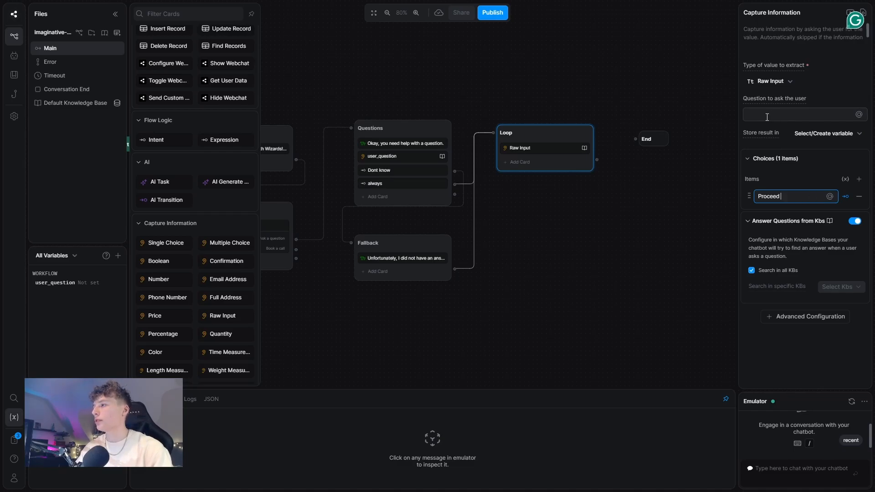
Step: Ask 'You can ask another question or press the "Proceed" button…', storing replies in workflow.user_question with KB answers off
{"action": "left_click", "coordinate": [767, 117]}
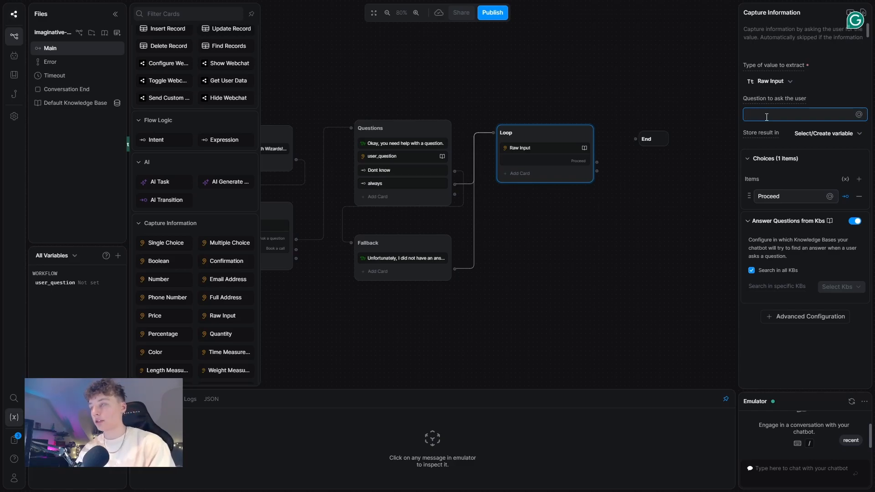
{"action": "type", "text": "You cna"}
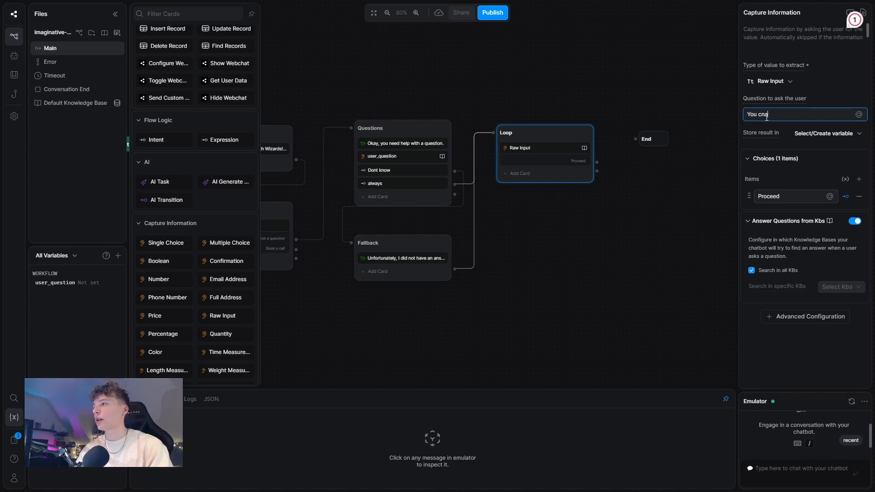
{"action": "type", "text": "an aksk another question or press the"}
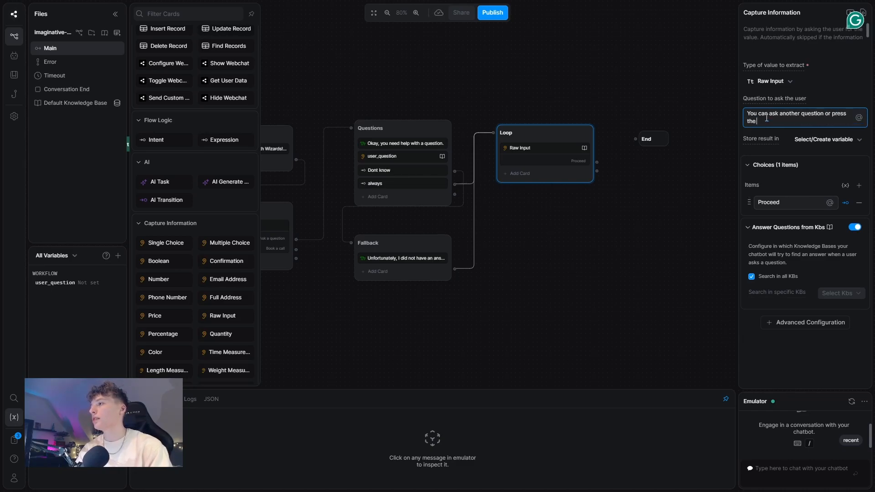
{"action": "type", "text": " \"P"}
{"action": "type", "text": " butto"}
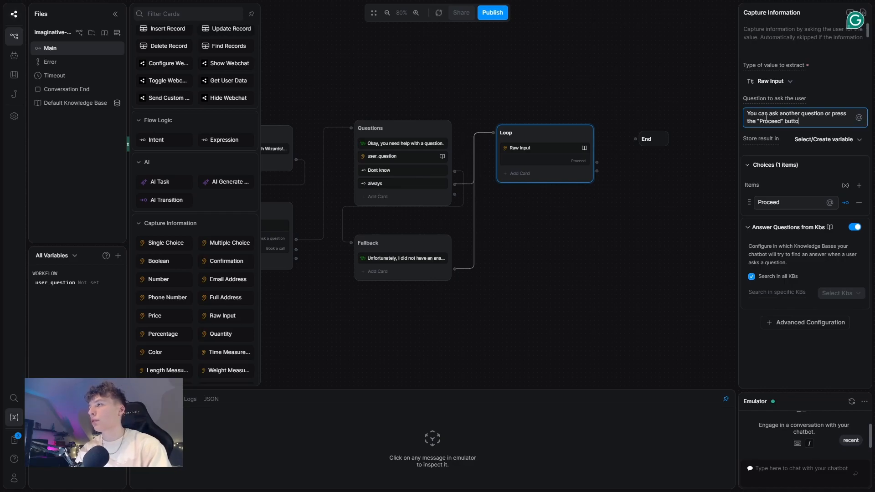
{"action": "type", "text": "n to proceed to"}
{"action": "key", "text": "BackSpace"}
{"action": "key", "text": "BackSpace"}
{"action": "type", "text": "within the"}
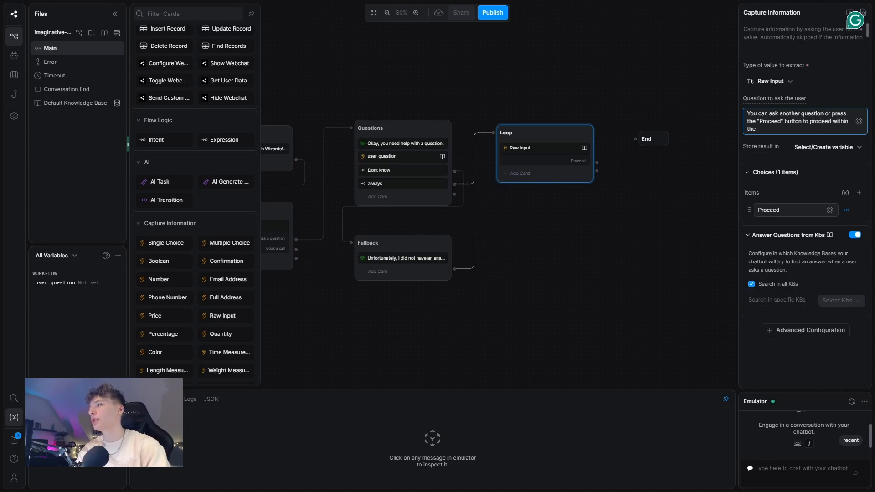
{"action": "type", "text": " chatbot."}
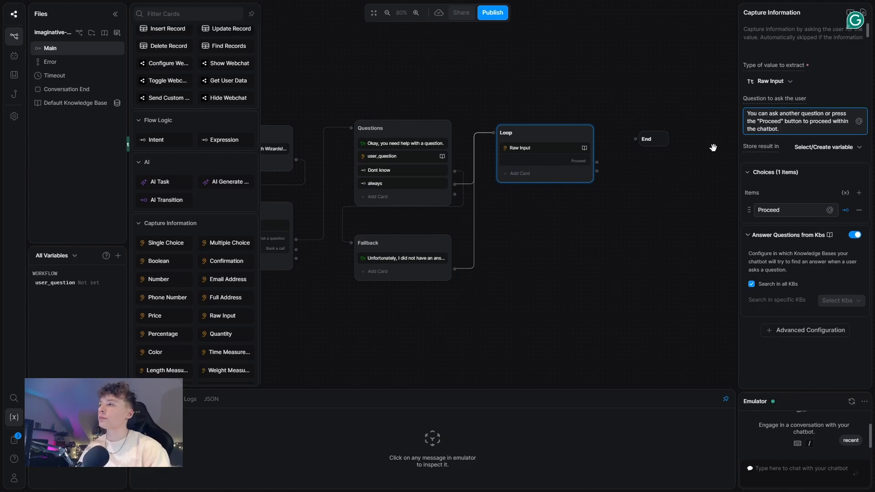
{"action": "left_click", "coordinate": [668, 173]}
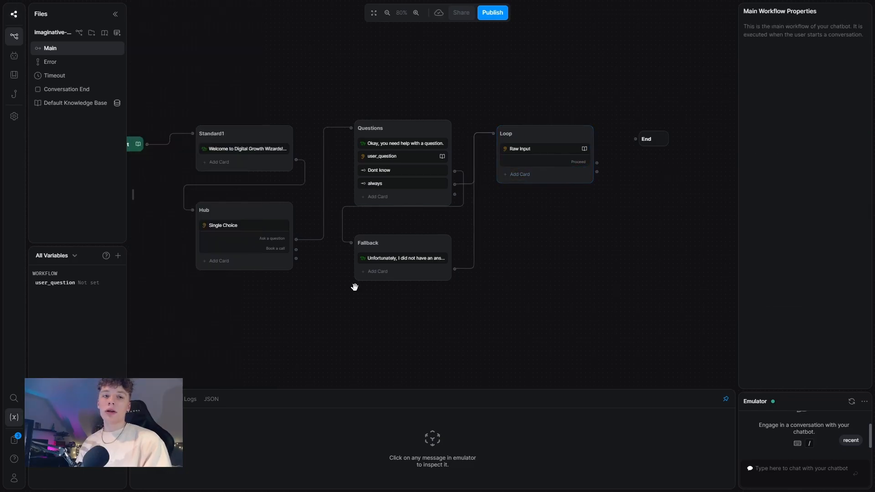
{"action": "left_click", "coordinate": [555, 177]}
{"action": "left_click", "coordinate": [856, 235]}
{"action": "left_click", "coordinate": [827, 147]}
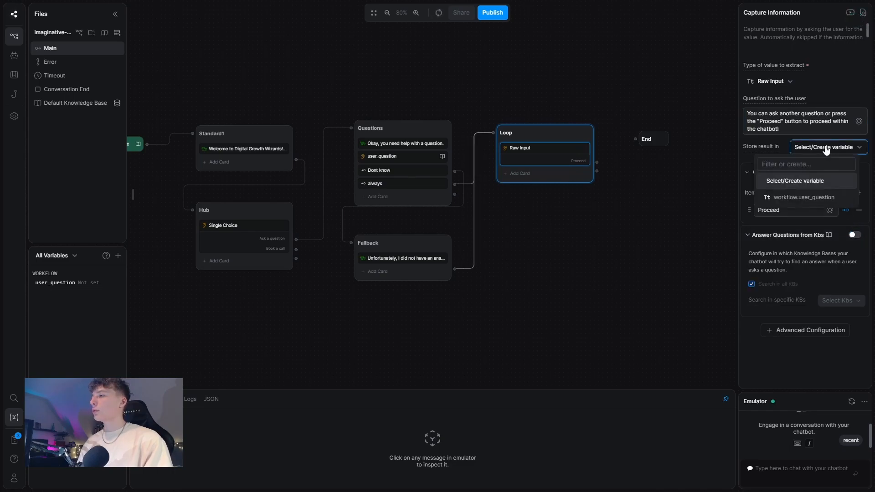
{"action": "left_click", "coordinate": [796, 197]}
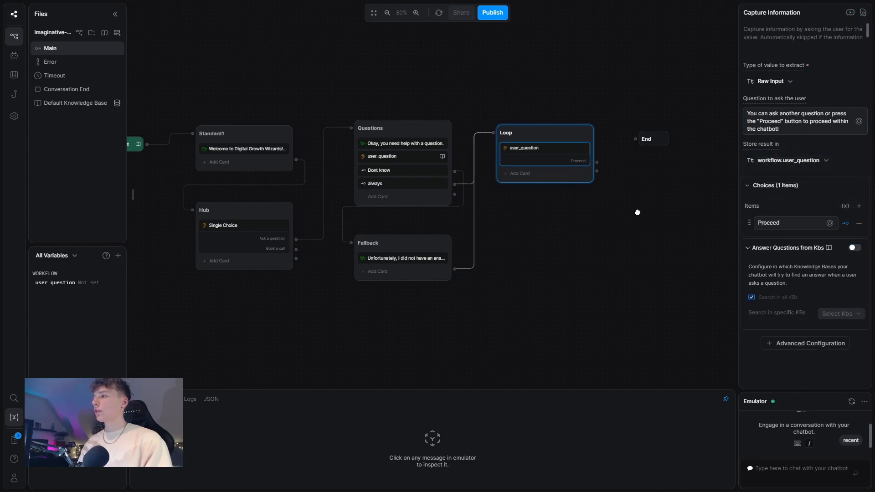
{"action": "left_click", "coordinate": [636, 211]}
{"action": "left_click", "coordinate": [529, 177]}
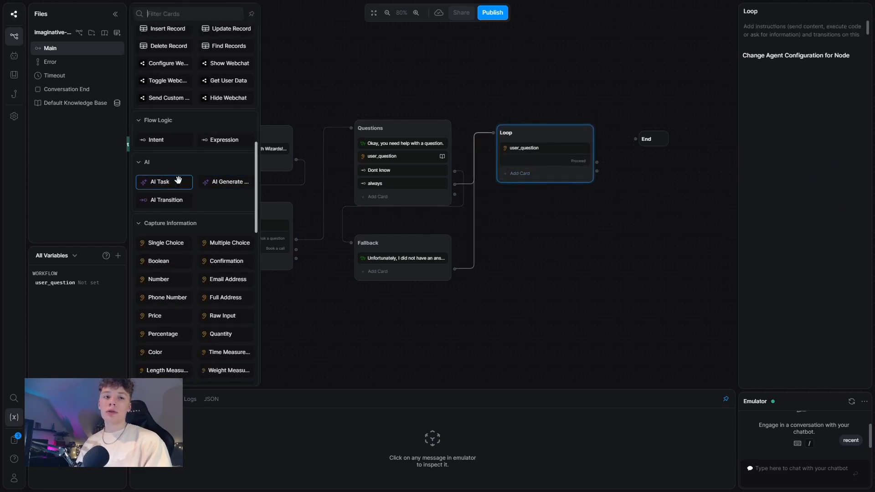
{"action": "scroll", "coordinate": [182, 296], "scroll_direction": "down", "scroll_amount": 4}
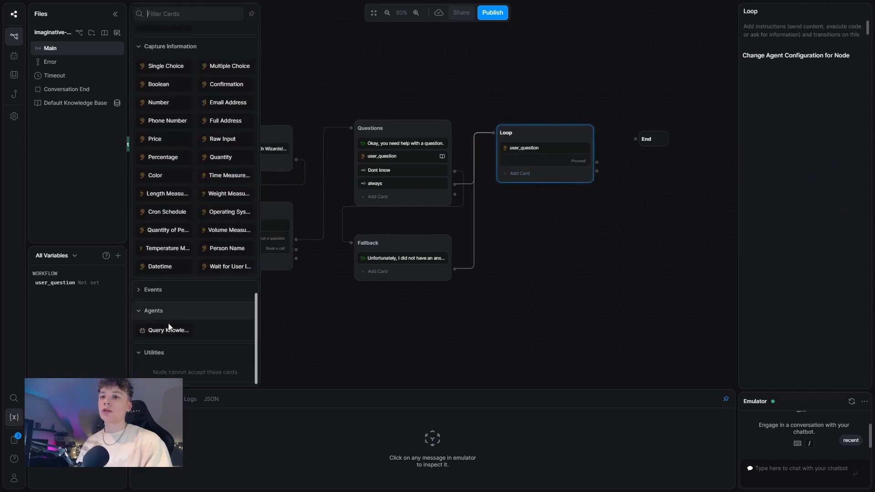
{"action": "left_click", "coordinate": [168, 329]}
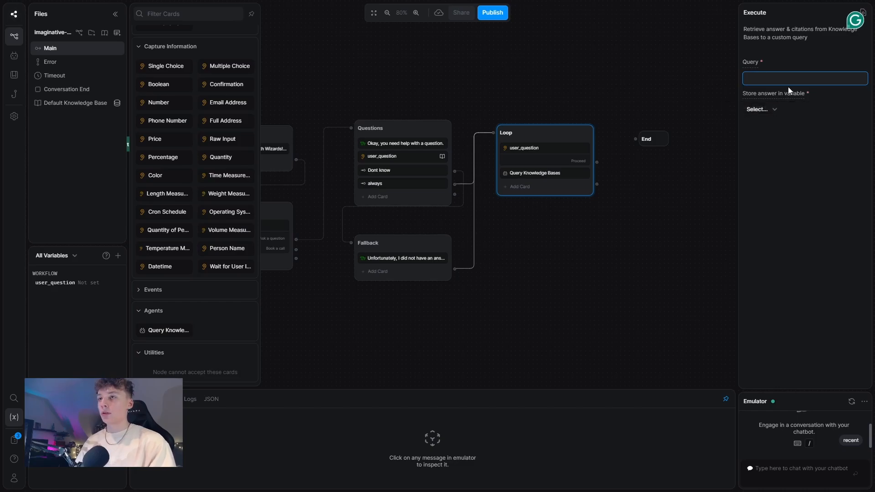
{"action": "type", "text": "@"}
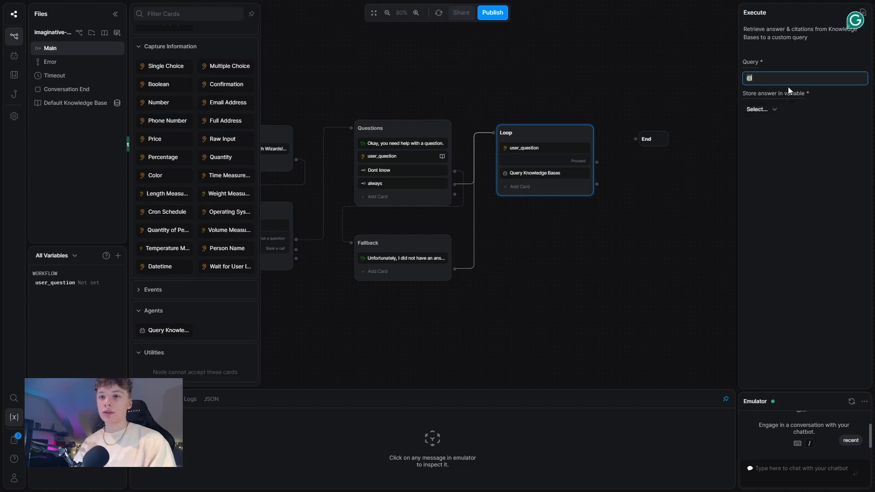
{"action": "type", "text": "workflow."}
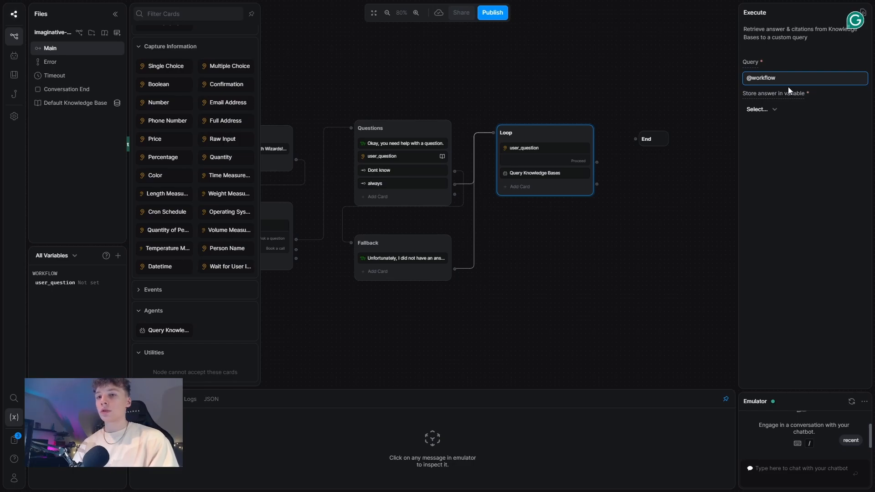
{"action": "type", "text": "use"}
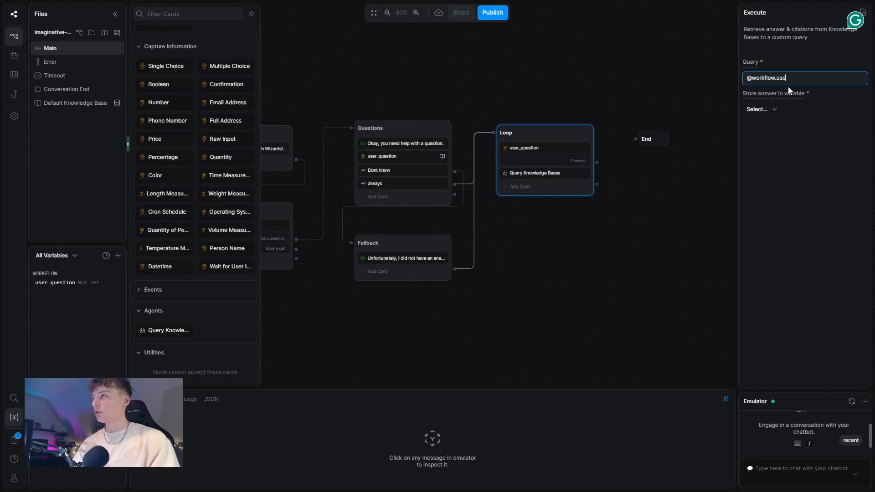
{"action": "type", "text": "r_question"}
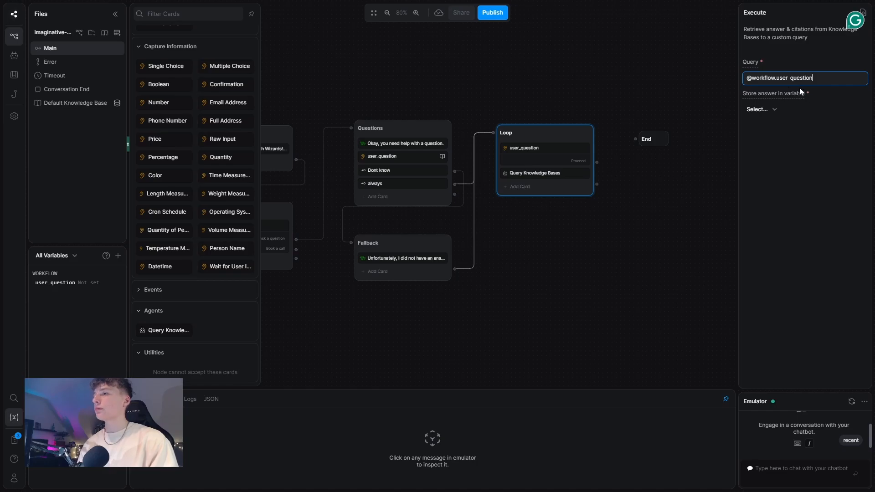
{"action": "left_click", "coordinate": [526, 187]}
{"action": "scroll", "coordinate": [191, 148], "scroll_direction": "up", "scroll_amount": 2}
{"action": "scroll", "coordinate": [191, 151], "scroll_direction": "up", "scroll_amount": 2}
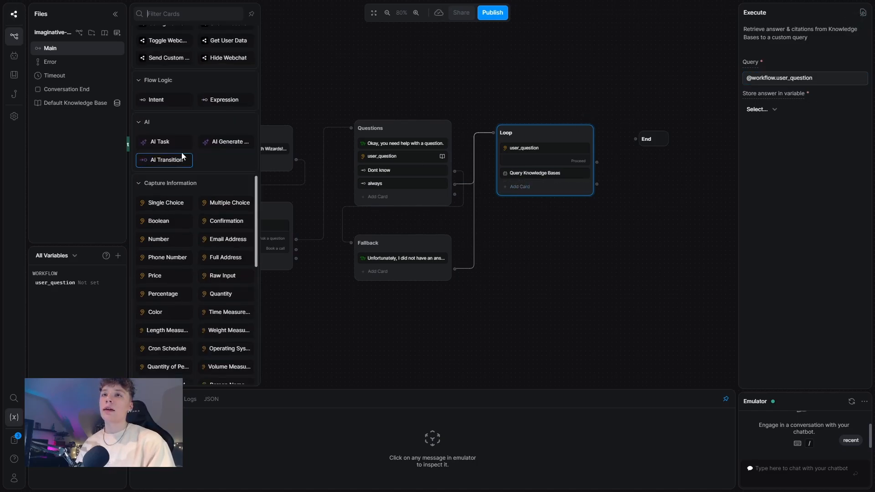
Step: Add an AI Task card to Loop, paste its instructions, and begin the input with 'user question:'
{"action": "left_click", "coordinate": [160, 141]}
{"action": "left_click", "coordinate": [770, 72]}
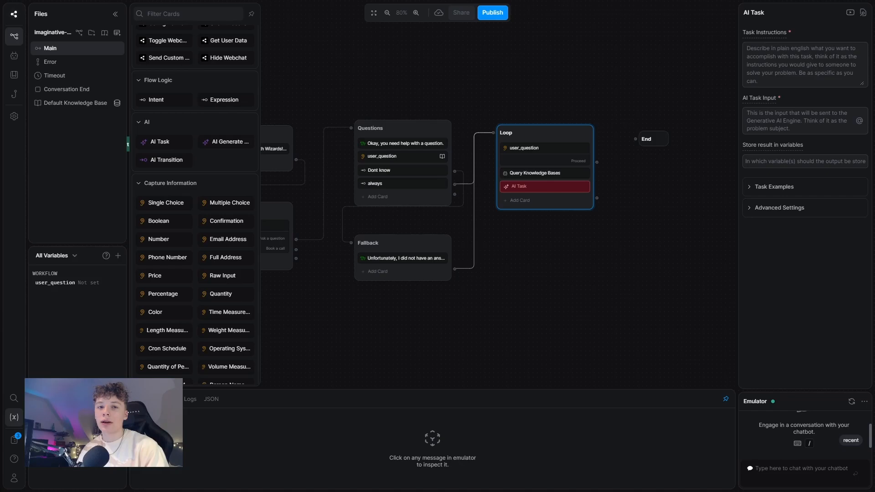
{"action": "left_click", "coordinate": [775, 78]}
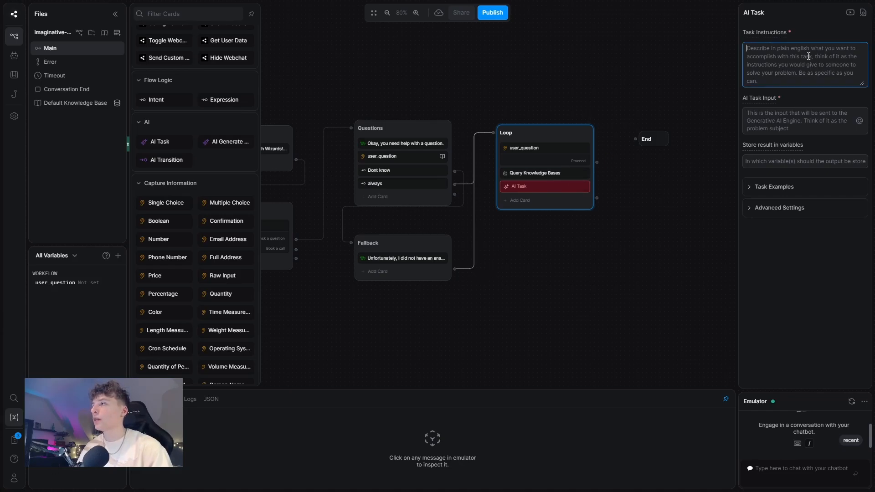
{"action": "type", "text": "Go through the answer from the knowledge agent, if the answer is complete, do nothing and store the answer inside of the variable. If there is no answer, come up with a way to tell the user that you can not find an answer to their question. You can also utilize the previous user message and the transcript to understand the context of the conversation. If you can't find any information about something, say nothing about it."}
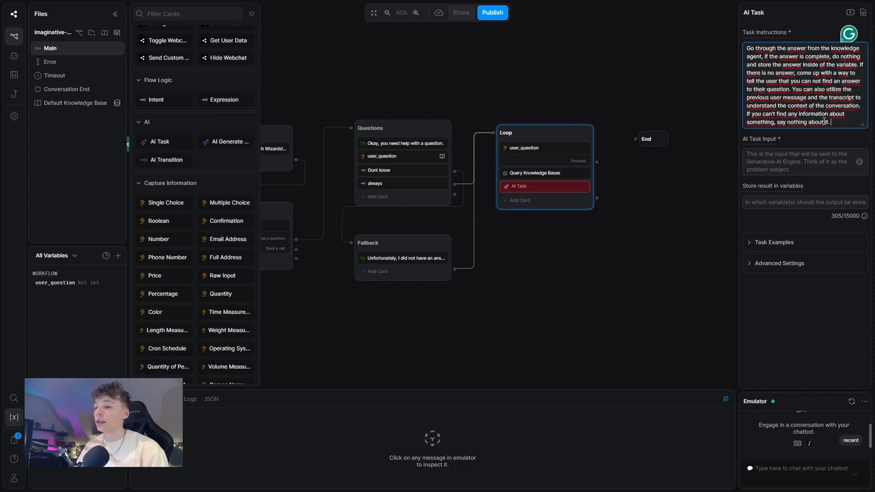
{"action": "left_click", "coordinate": [789, 167]}
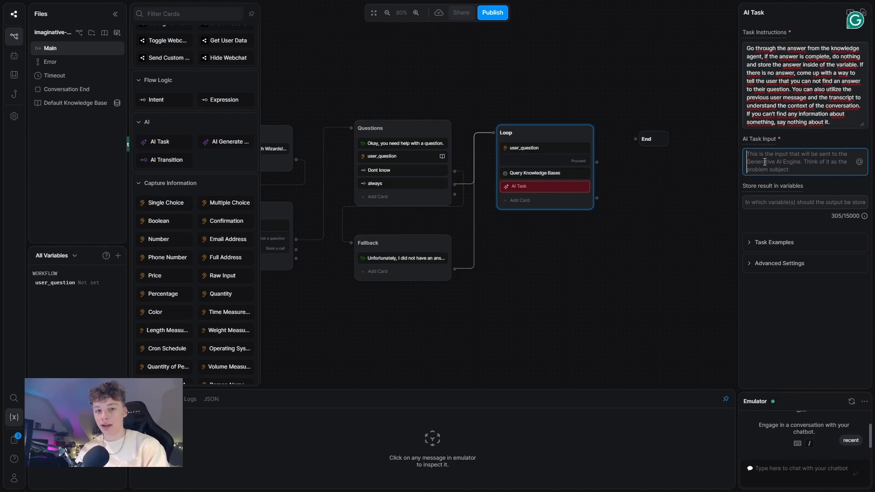
{"action": "type", "text": "user quest"}
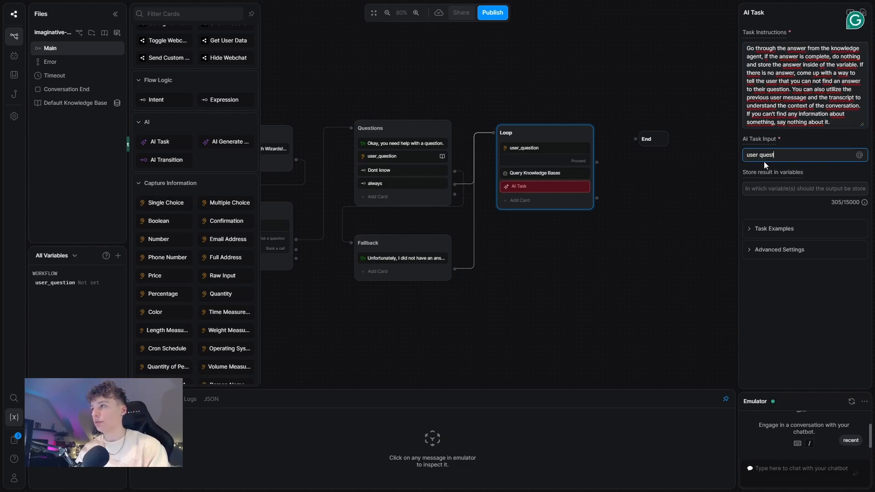
{"action": "type", "text": "ion: @wor"}
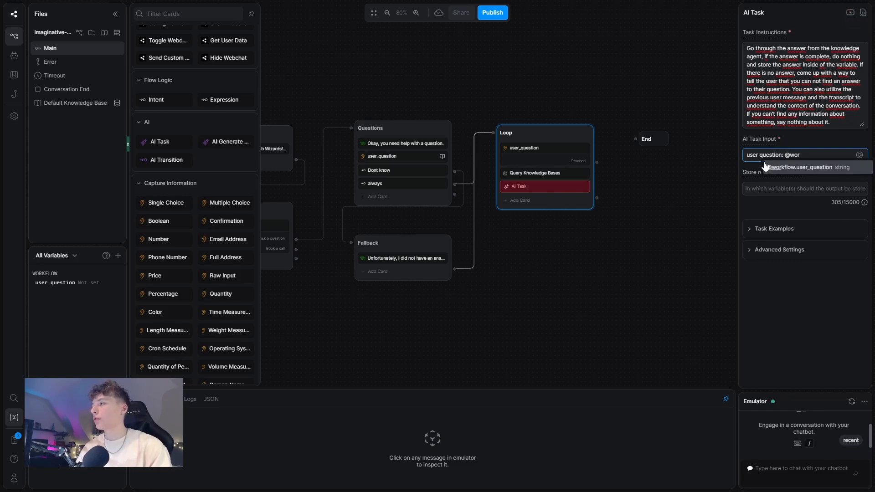
Step: Insert workflow.user_question, then add a 'Knowledge agent answer' line referencing turn.KnowledgeAgent.answer
{"action": "left_click", "coordinate": [765, 166]}
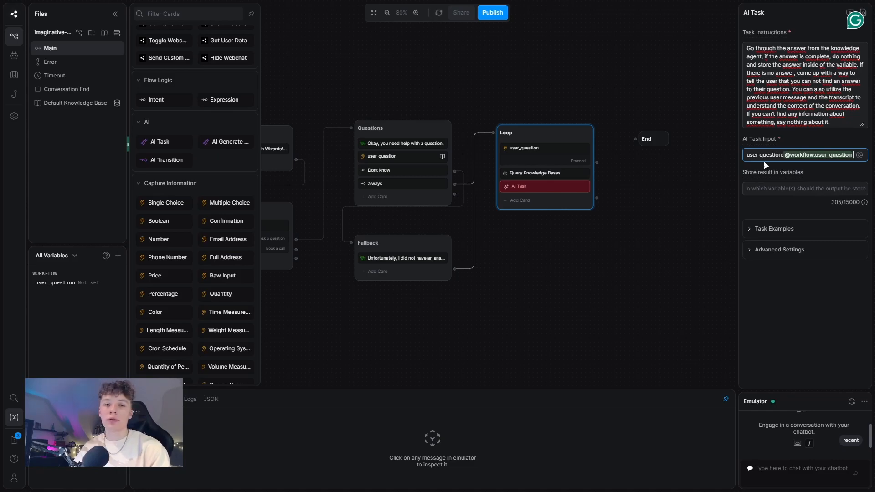
{"action": "key", "text": "Return"}
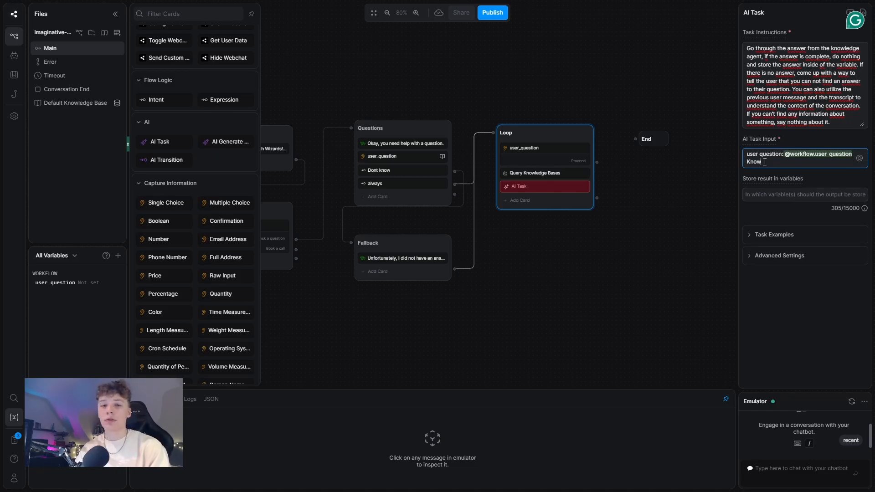
{"action": "type", "text": "Knowledge agent answer"}
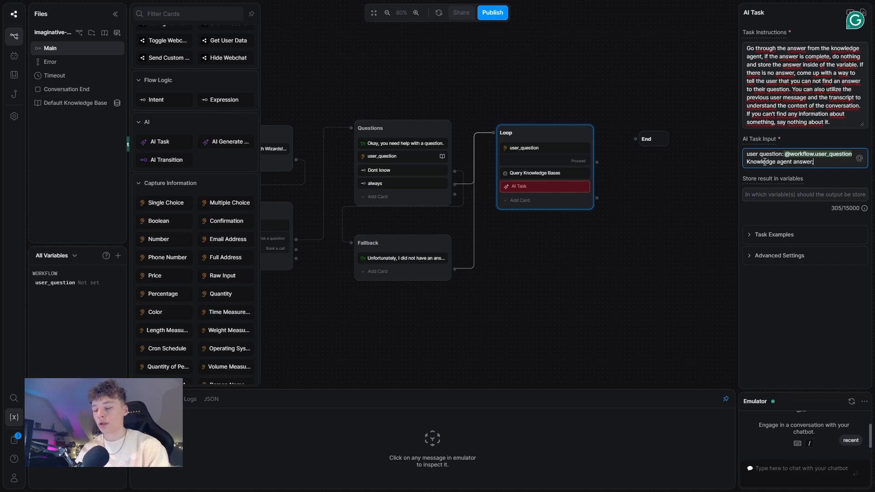
{"action": "type", "text": "; {"}
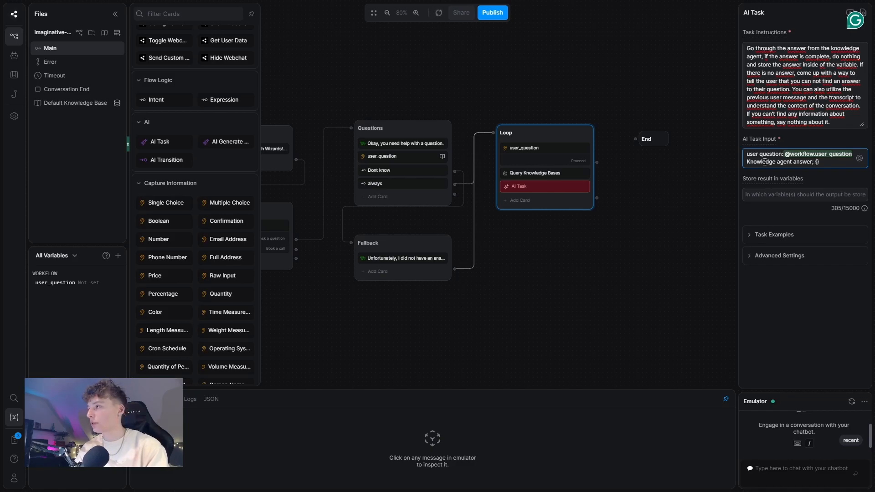
{"action": "type", "text": "{"}
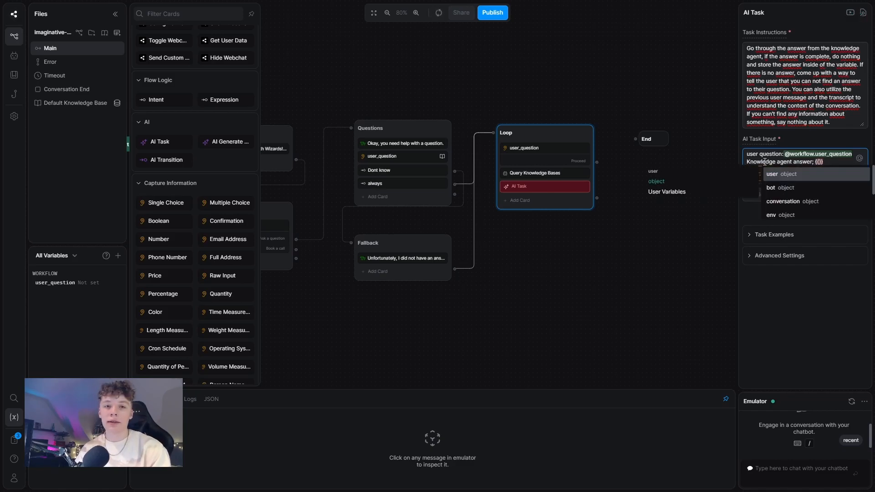
{"action": "type", "text": "turn."}
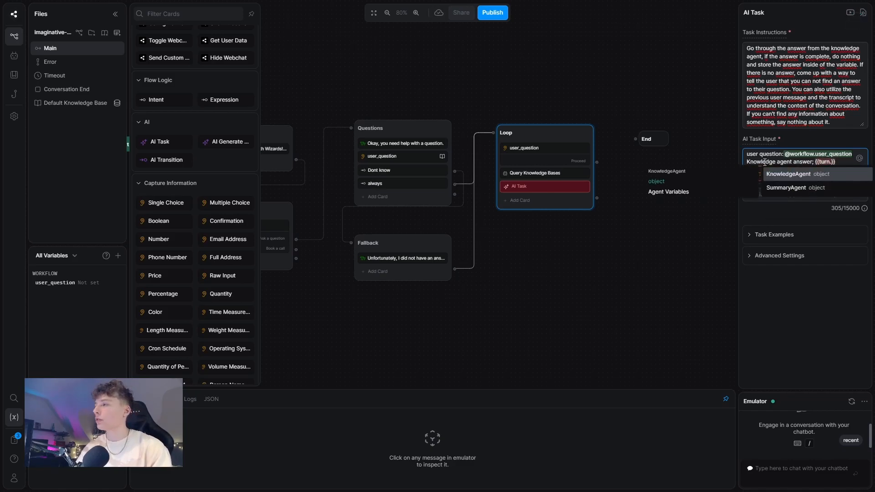
{"action": "left_click", "coordinate": [838, 175]}
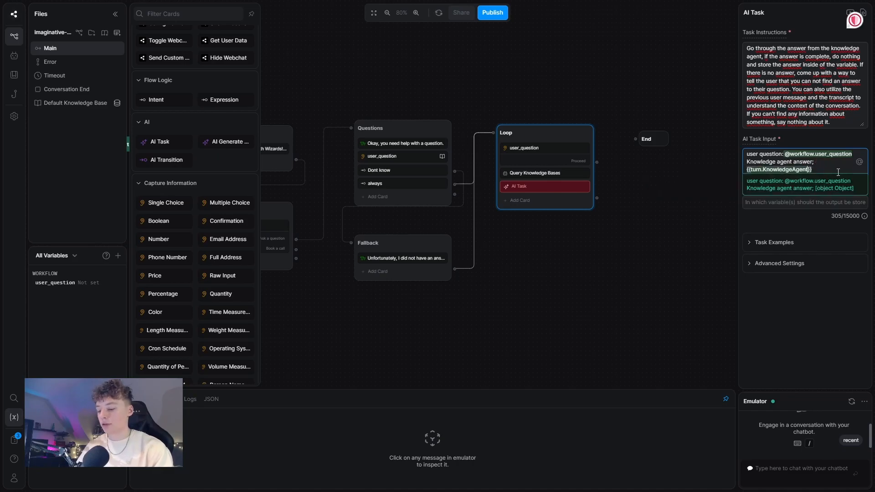
{"action": "type", "text": "."}
{"action": "left_click", "coordinate": [800, 185]}
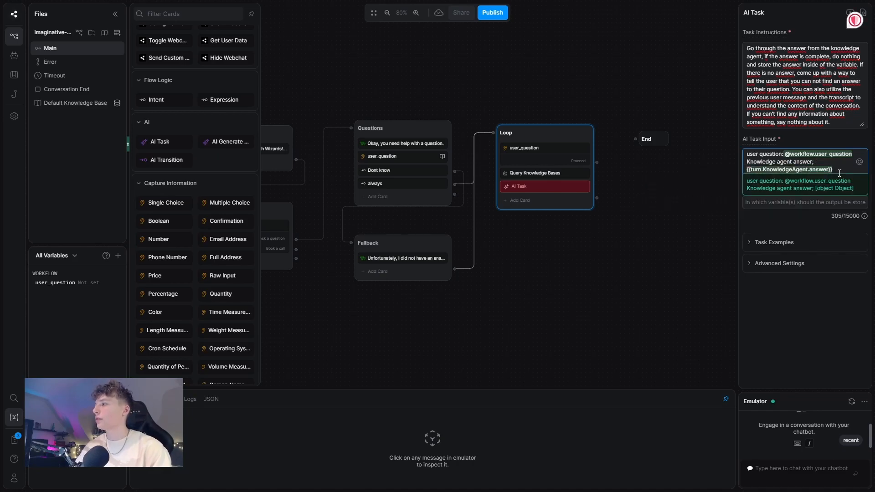
Step: Add 'previous user message: {{event.preview}}' and a transcript line using conversation.SummaryAgent.transcript
{"action": "key", "text": "Return"}
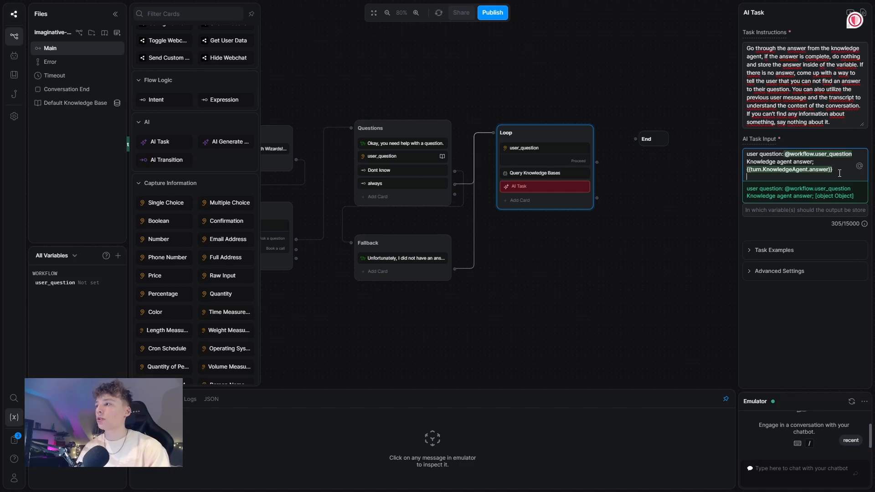
{"action": "mouse_move", "coordinate": [802, 166]}
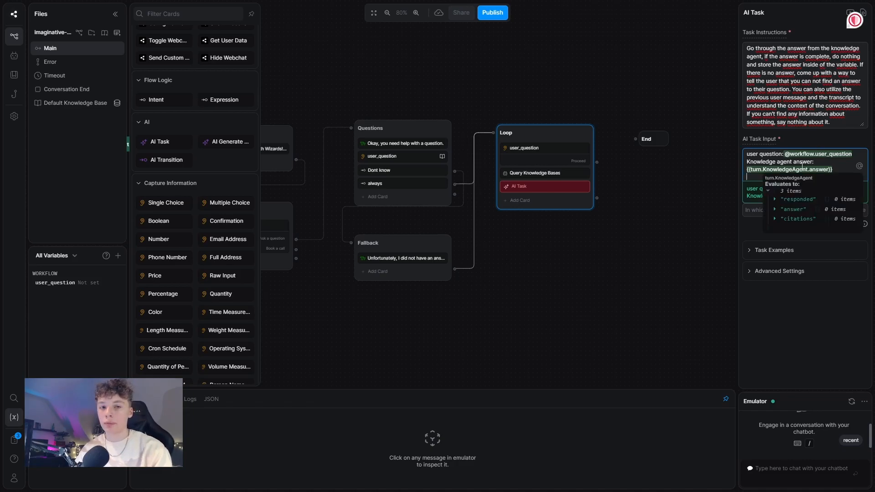
{"action": "type", "text": "previous "}
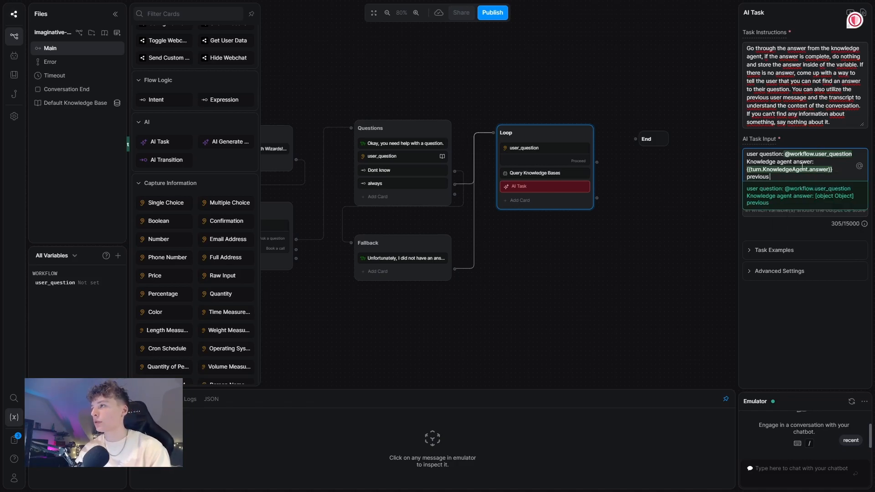
{"action": "type", "text": "user message:"}
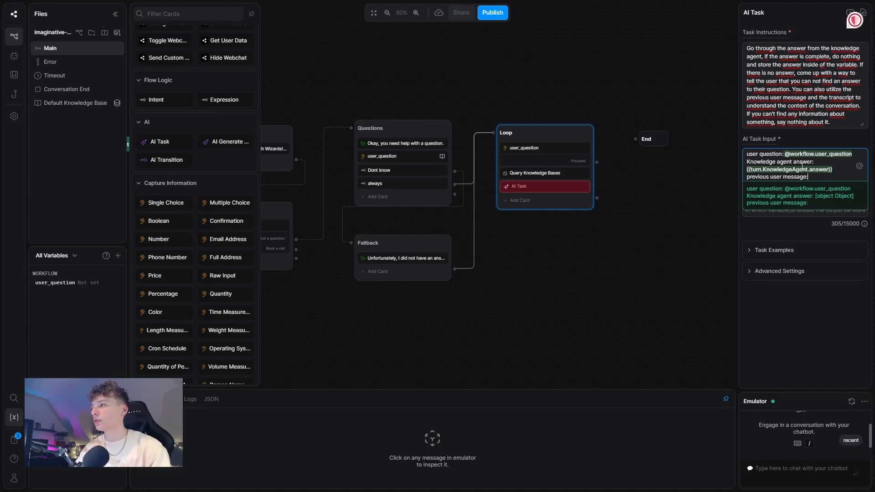
{"action": "type", "text": " {{eve"}
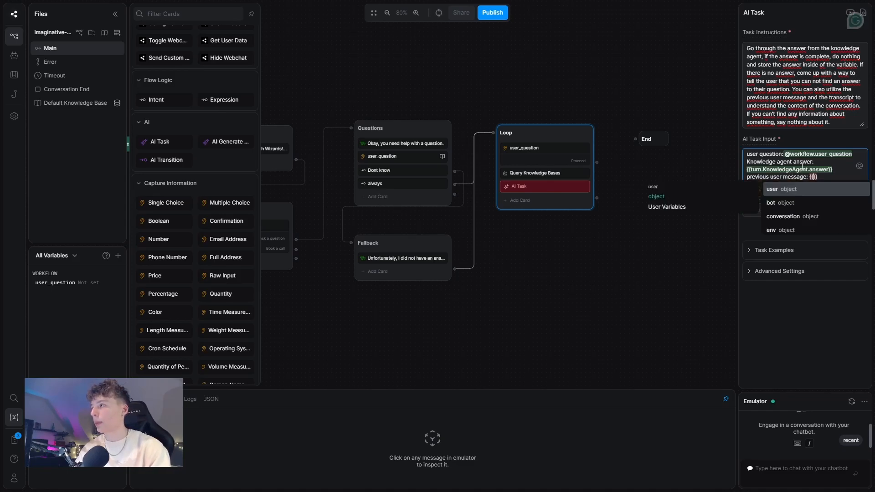
{"action": "type", "text": "nt.preview"}
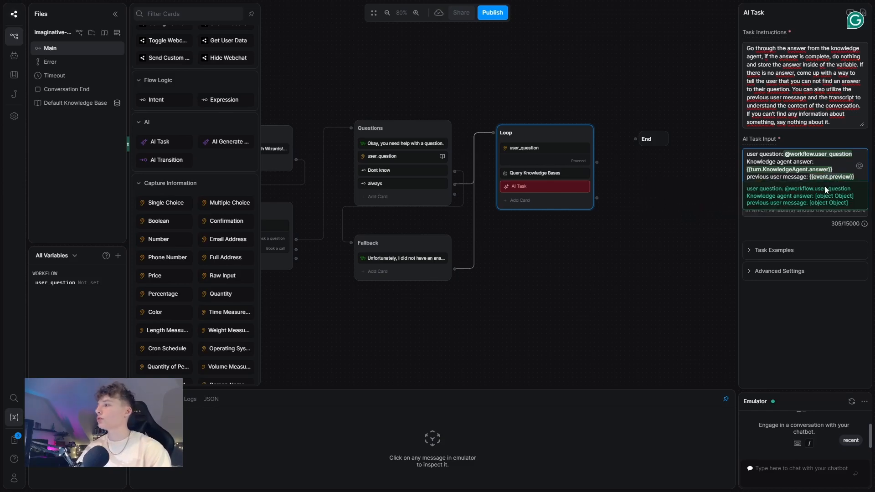
{"action": "key", "text": "Return"}
{"action": "type", "text": "transcript"}
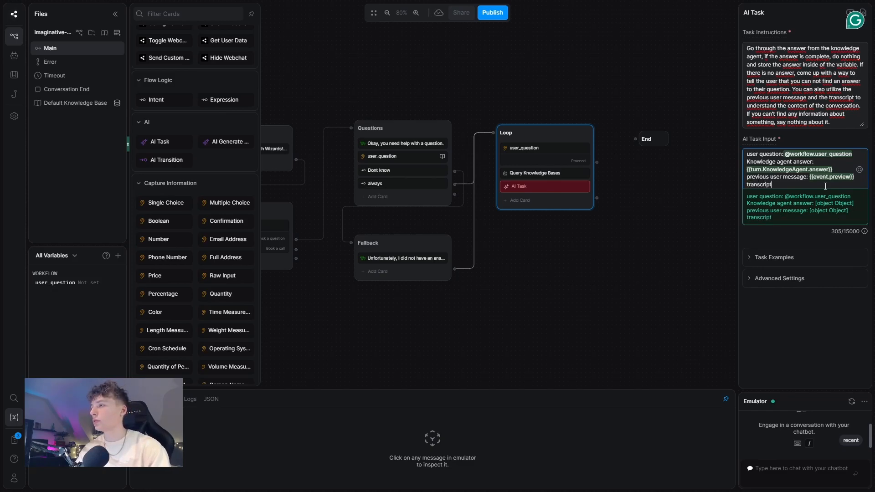
{"action": "type", "text": "{{"}
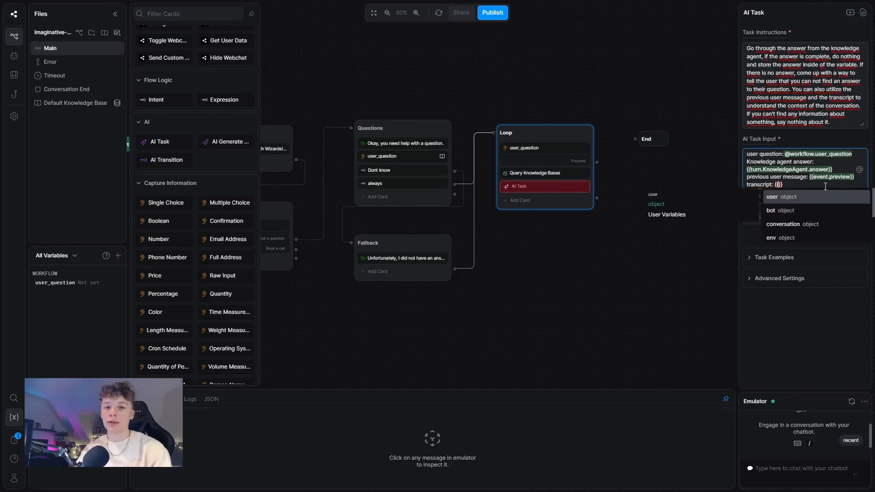
{"action": "type", "text": "conversa"}
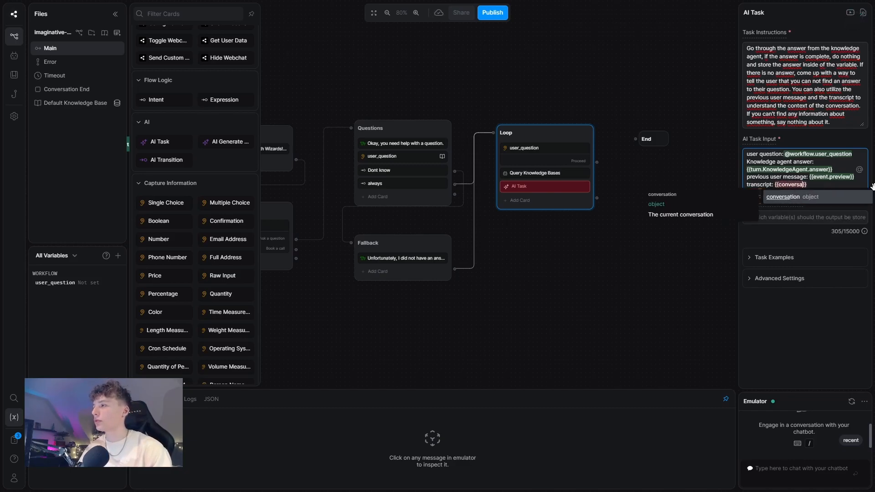
{"action": "left_click", "coordinate": [835, 194]}
{"action": "type", "text": ".s"}
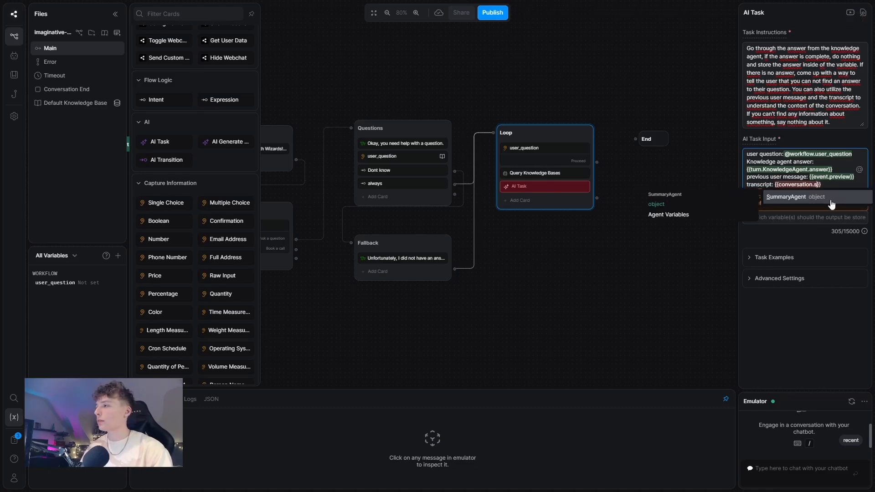
{"action": "left_click", "coordinate": [827, 211]}
{"action": "type", "text": "."}
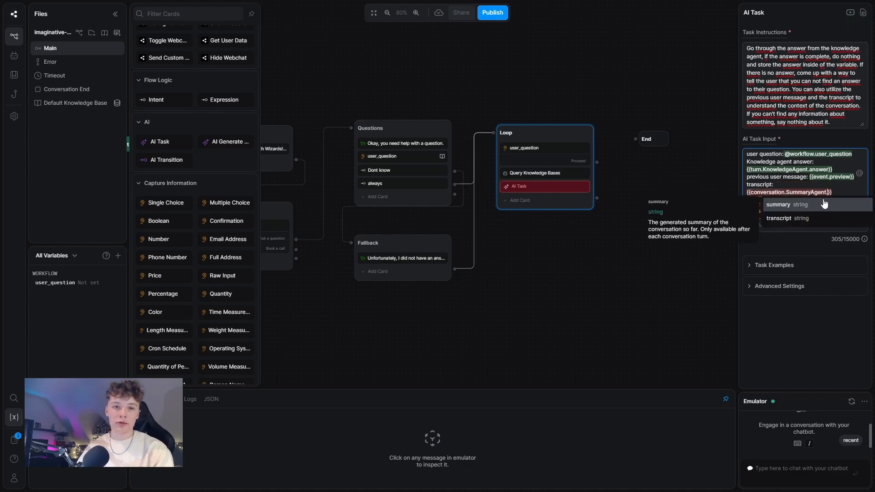
{"action": "type", "text": "tra"}
{"action": "left_click", "coordinate": [823, 204]}
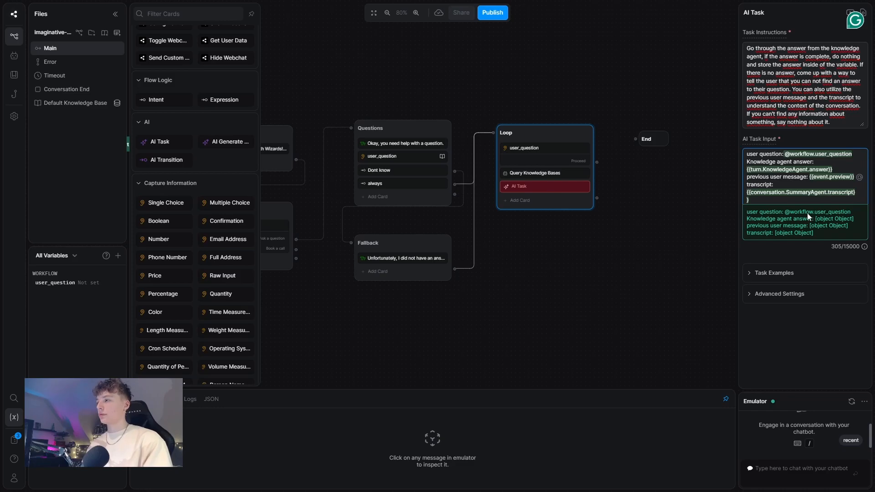
{"action": "left_click", "coordinate": [696, 244]}
{"action": "left_click", "coordinate": [549, 187]}
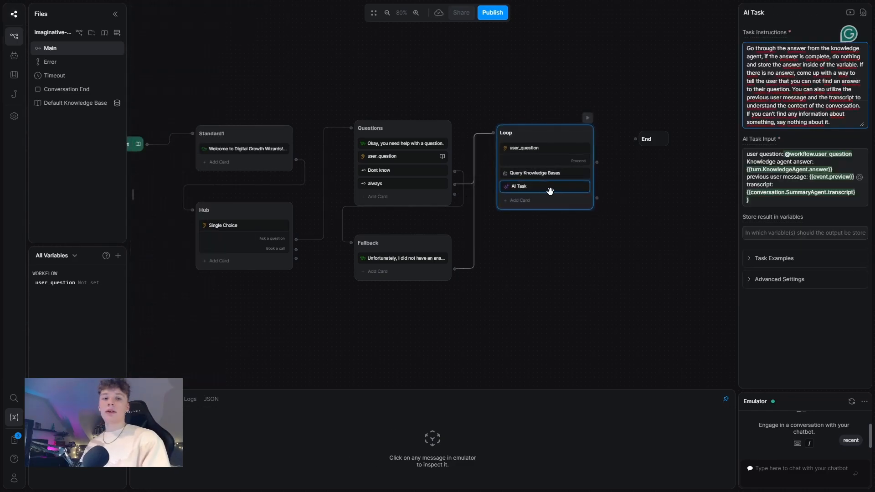
Step: Store the AI Task result in a new workflow variable ai_answer
{"action": "left_click", "coordinate": [792, 233]}
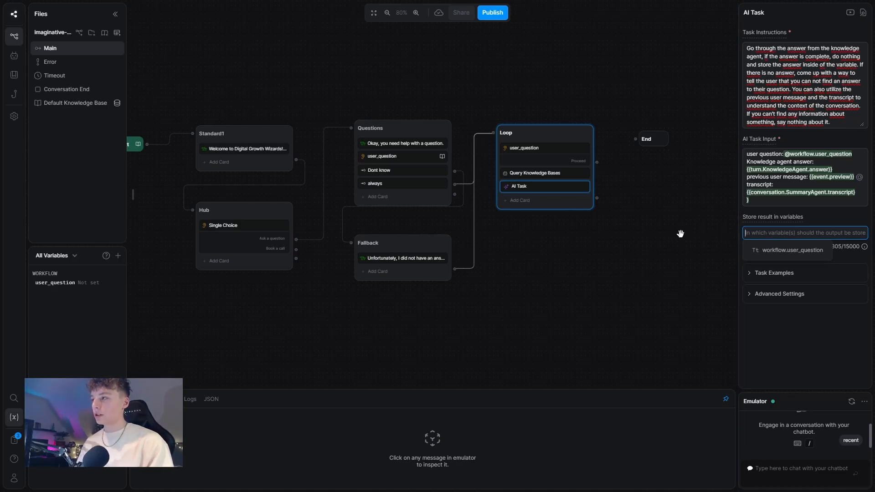
{"action": "type", "text": "a"}
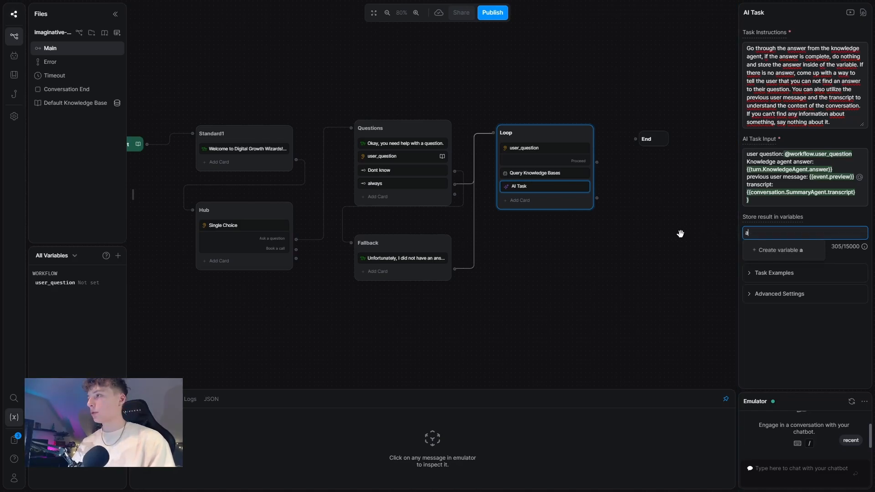
{"action": "type", "text": "i_answer"}
{"action": "left_click", "coordinate": [775, 249]}
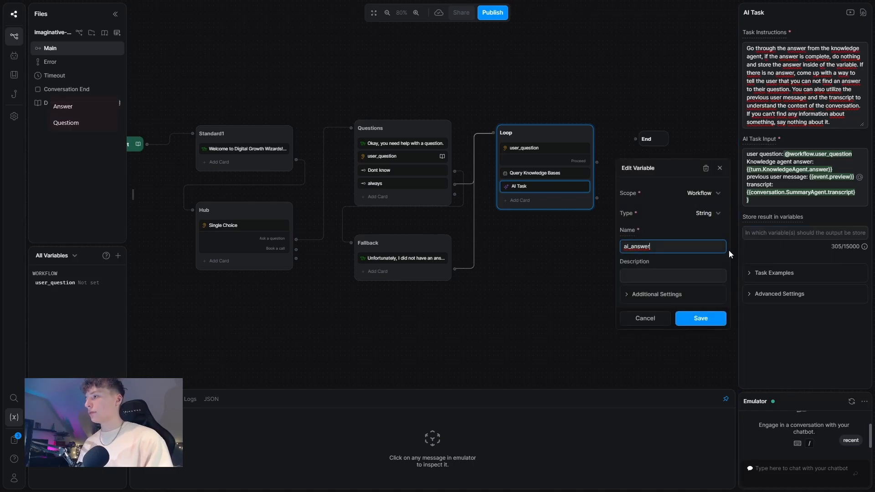
{"action": "left_click", "coordinate": [700, 318]}
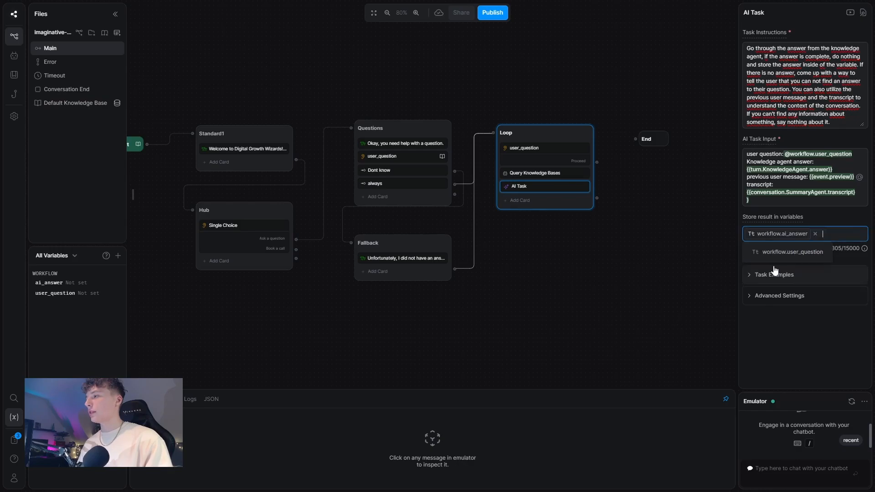
{"action": "left_click", "coordinate": [683, 251]}
{"action": "left_click", "coordinate": [532, 201]}
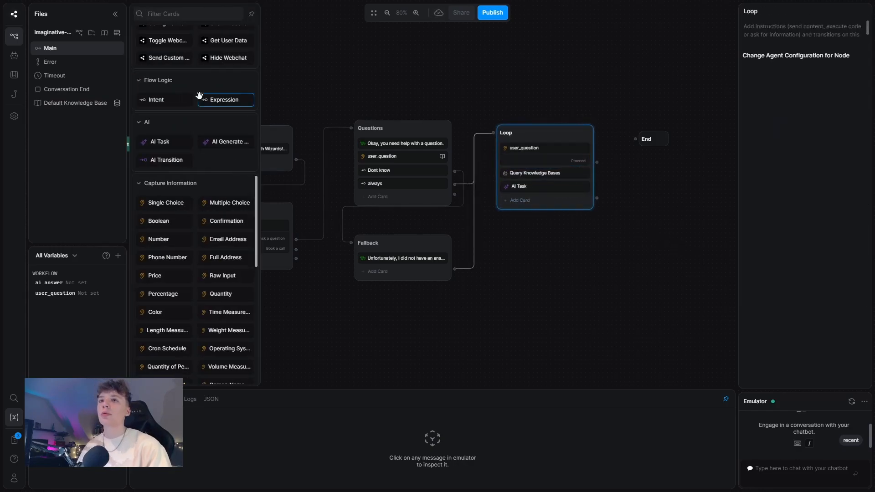
{"action": "left_click", "coordinate": [162, 55]}
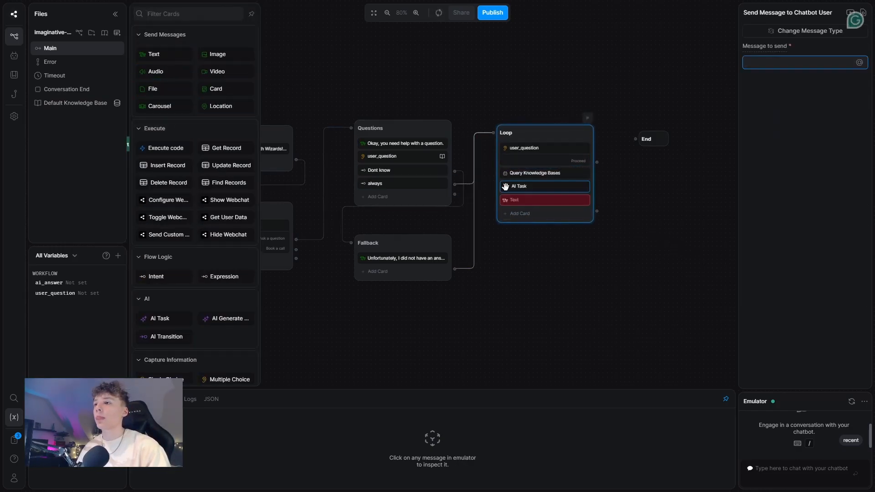
{"action": "left_click", "coordinate": [860, 62]}
{"action": "left_click", "coordinate": [810, 109]}
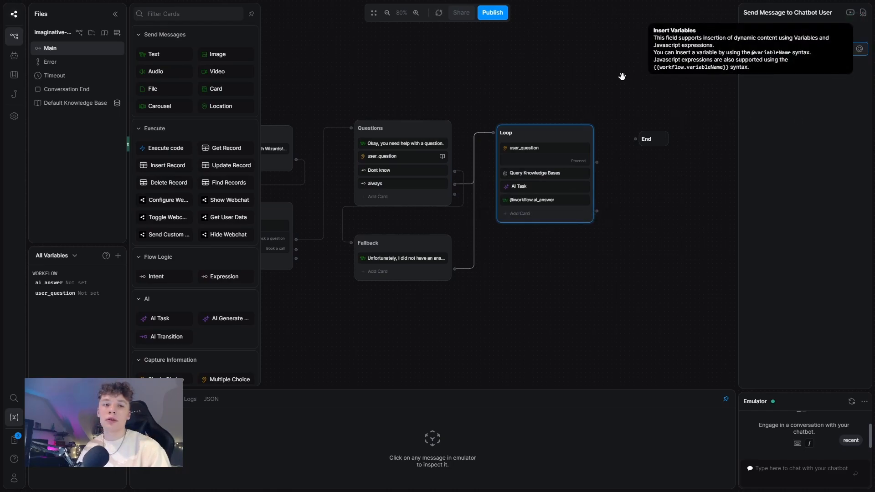
{"action": "left_click", "coordinate": [613, 219]}
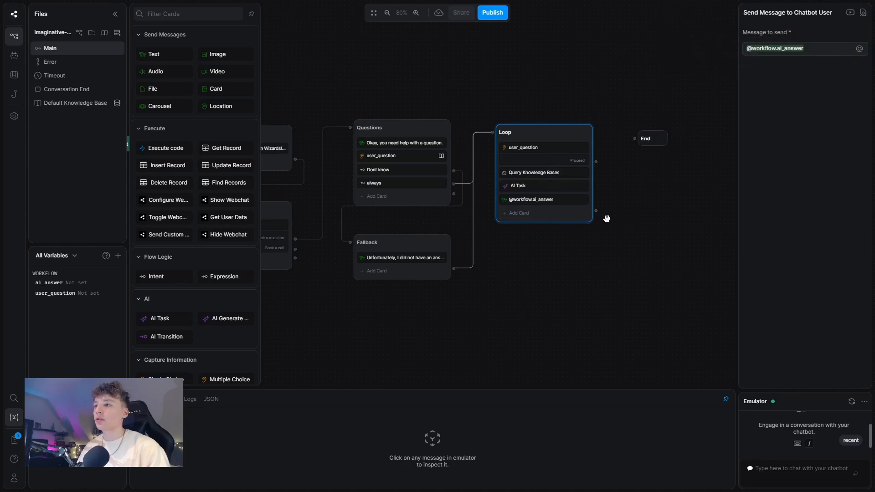
Step: Connect Loop's last card back to its start and tidy the End and Loop node positions
{"action": "left_click_drag", "start_coordinate": [596, 209], "coordinate": [492, 133]}
{"action": "left_click", "coordinate": [603, 99]}
{"action": "left_click_drag", "start_coordinate": [645, 100], "coordinate": [597, 77]}
{"action": "left_click_drag", "start_coordinate": [615, 116], "coordinate": [693, 110]}
{"action": "mouse_move", "coordinate": [500, 113]}
{"action": "left_mouse_down"}
{"action": "mouse_move", "coordinate": [500, 101]}
{"action": "mouse_move", "coordinate": [502, 113]}
{"action": "left_mouse_up"}
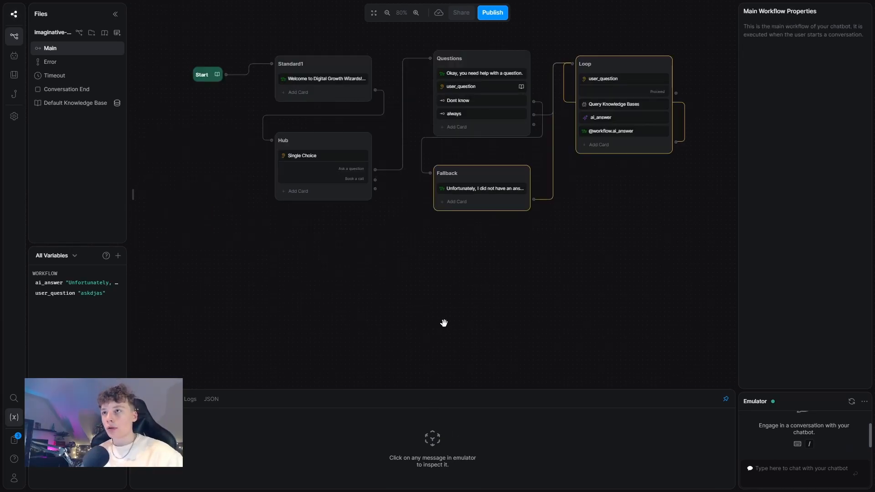
Step: Create a new Standard node below Fallback fed by Hub's Book a call choice
{"action": "right_click", "coordinate": [430, 274]}
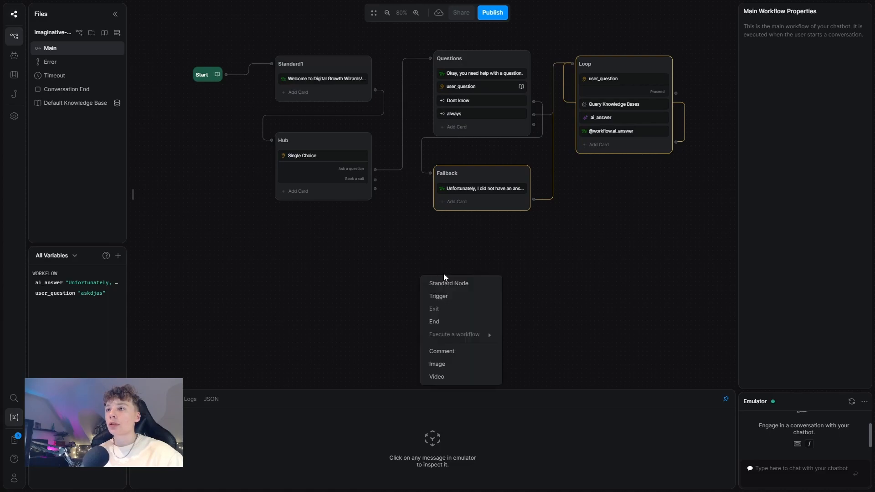
{"action": "left_click", "coordinate": [465, 282]}
{"action": "left_click_drag", "start_coordinate": [493, 255], "coordinate": [493, 252]}
{"action": "left_click_drag", "start_coordinate": [375, 180], "coordinate": [429, 253]}
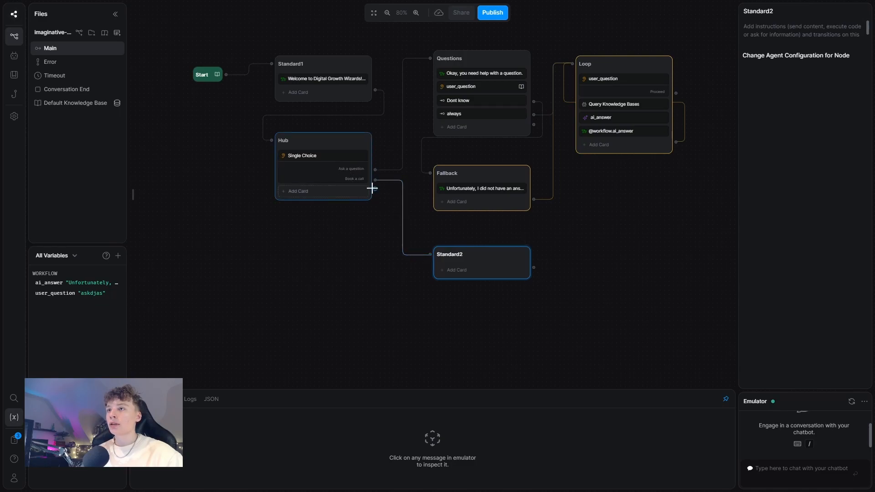
Step: Route Loop's Proceed choice back to Hub's input
{"action": "left_click", "coordinate": [678, 94]}
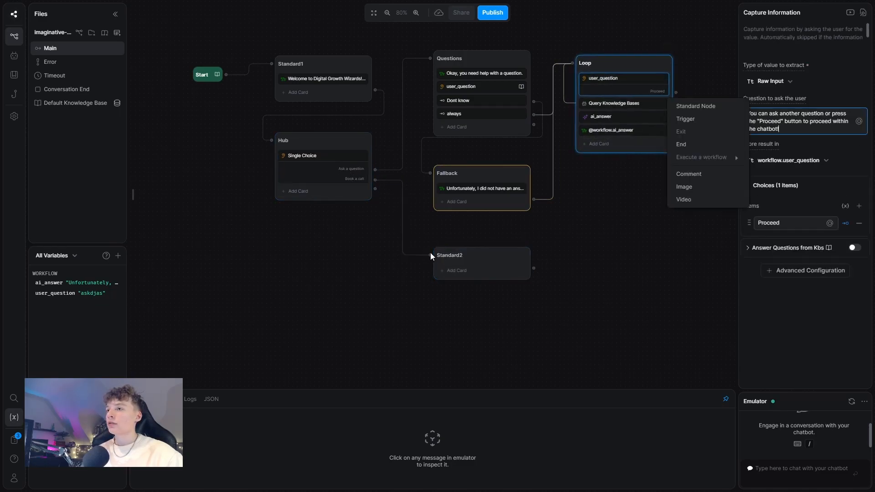
{"action": "left_click", "coordinate": [594, 293]}
{"action": "left_click_drag", "start_coordinate": [677, 95], "coordinate": [274, 151]}
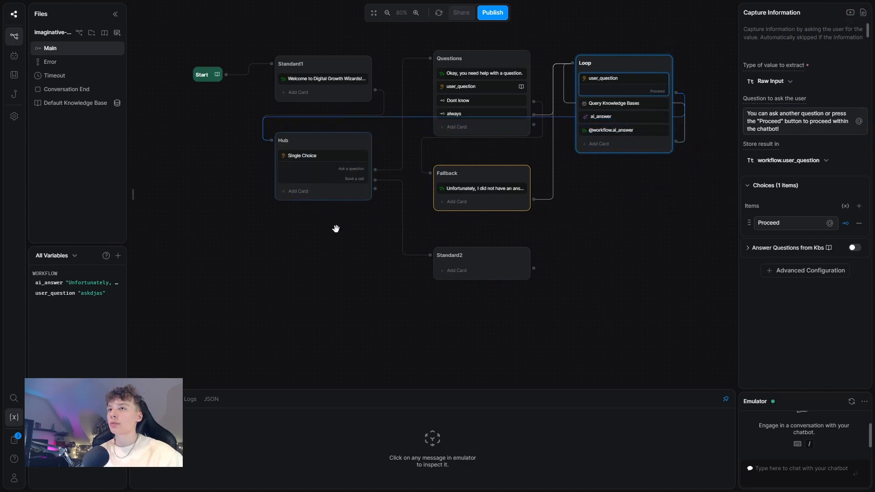
{"action": "left_click", "coordinate": [357, 260]}
{"action": "left_click_drag", "start_coordinate": [357, 260], "coordinate": [332, 253]}
{"action": "left_click", "coordinate": [410, 246]}
{"action": "double_click", "coordinate": [411, 246]}
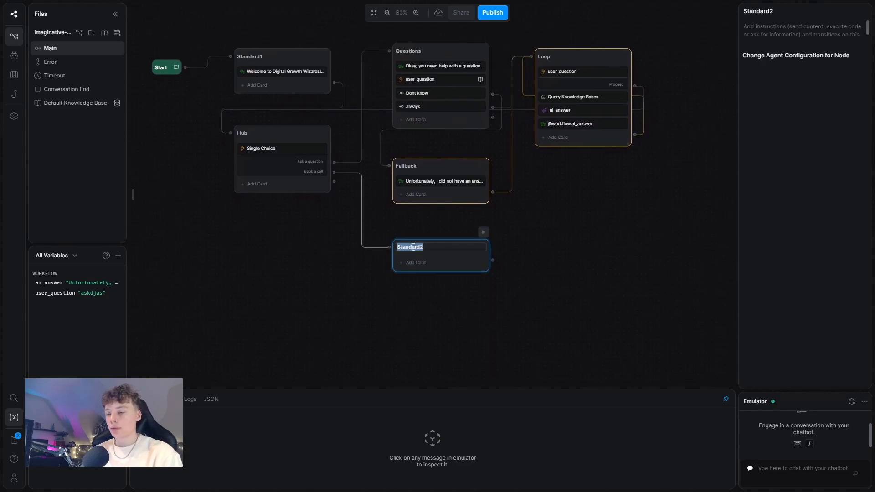
Step: Rename the node Booking_Start and add a text card 'Excellent! To book a call with us, you first need…'
{"action": "type", "text": "Booking_S"}
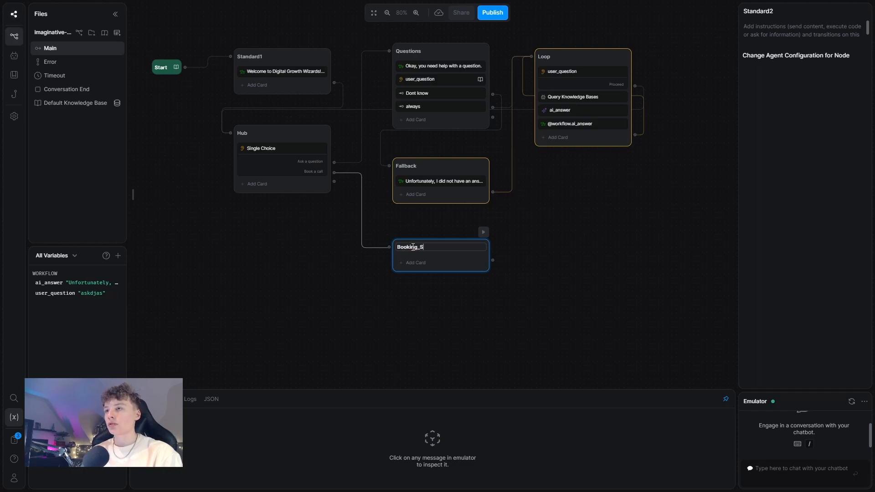
{"action": "type", "text": "tart"}
{"action": "key", "text": "Return"}
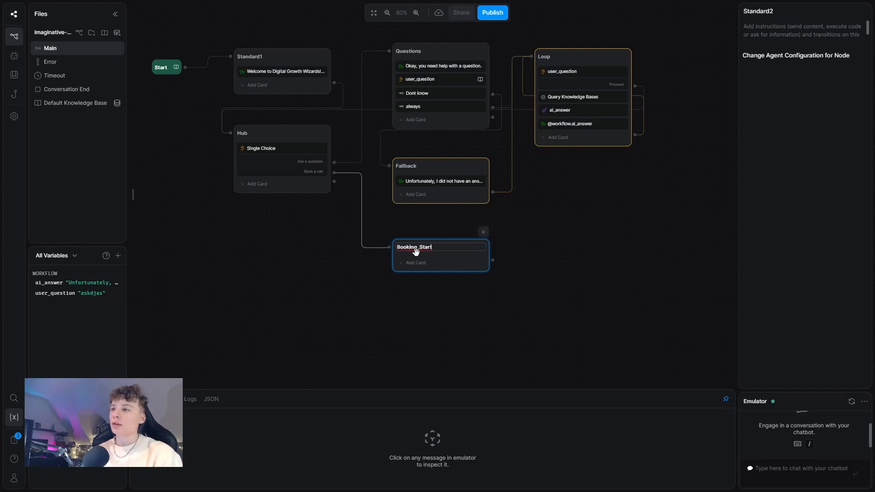
{"action": "left_click", "coordinate": [423, 264]}
{"action": "left_click", "coordinate": [180, 55]}
{"action": "type", "text": "E"}
{"action": "type", "text": "xcellent!"}
{"action": "type", "text": " Tp"}
{"action": "key", "text": "BackSpace"}
{"action": "type", "text": "o book a"}
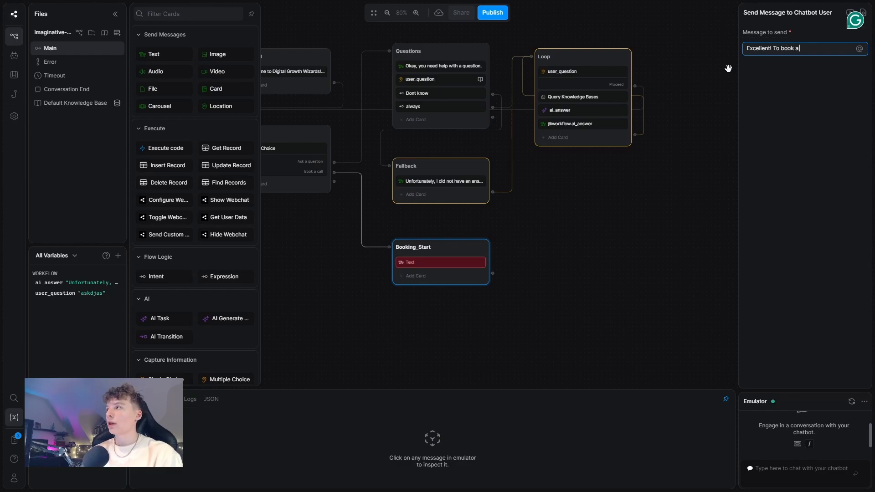
{"action": "type", "text": " call with us"}
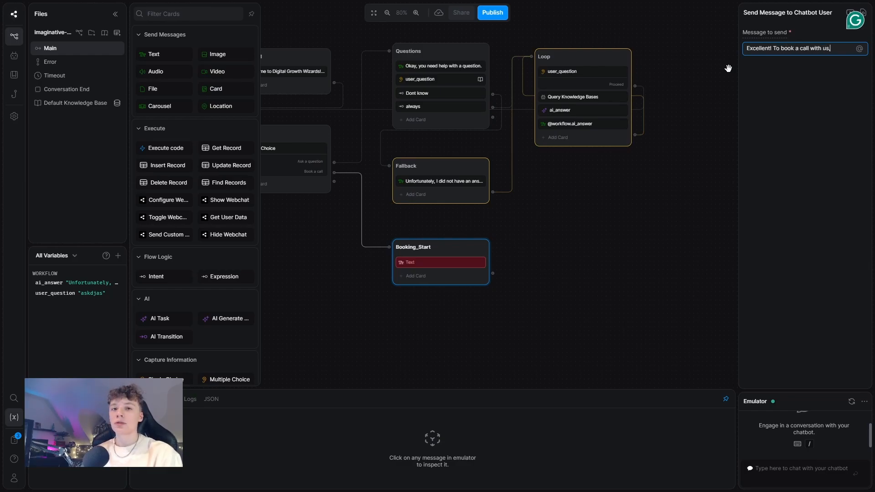
{"action": "type", "text": ", you first need to answer some questions."}
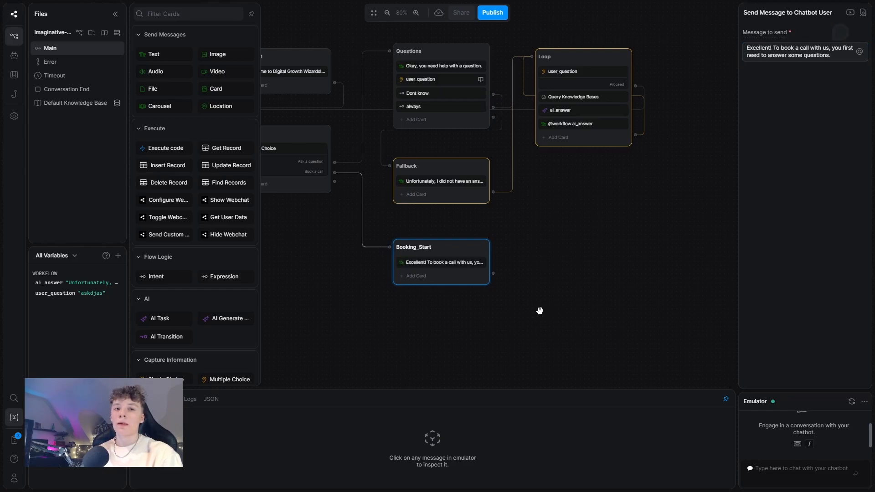
{"action": "left_click_drag", "start_coordinate": [537, 312], "coordinate": [416, 242]}
Step: Add a new Standard node beside Booking_Start and connect Booking_Start's output to it
{"action": "right_click", "coordinate": [462, 237]}
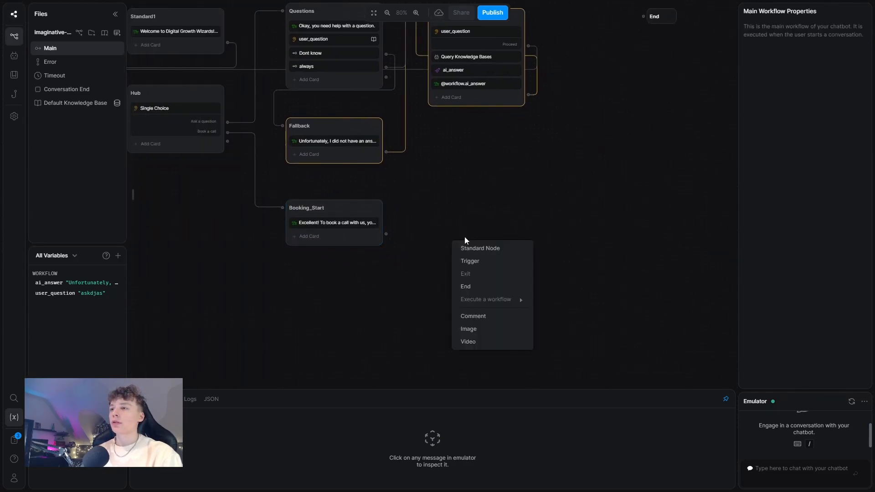
{"action": "left_click", "coordinate": [479, 249]}
{"action": "left_click", "coordinate": [508, 243]}
{"action": "left_click_drag", "start_coordinate": [508, 243], "coordinate": [477, 206]}
{"action": "left_click_drag", "start_coordinate": [386, 233], "coordinate": [444, 211]}
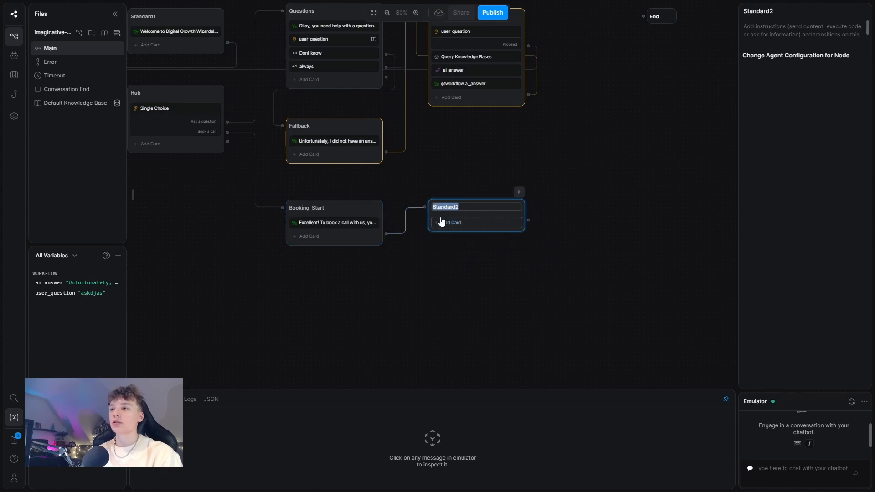
Step: Add a Person Name question 'Please tell me your full name.' with knowledge-base answers disabled
{"action": "left_click", "coordinate": [449, 223]}
{"action": "scroll", "coordinate": [200, 273], "scroll_direction": "down", "scroll_amount": 2}
{"action": "scroll", "coordinate": [195, 290], "scroll_direction": "down", "scroll_amount": 4}
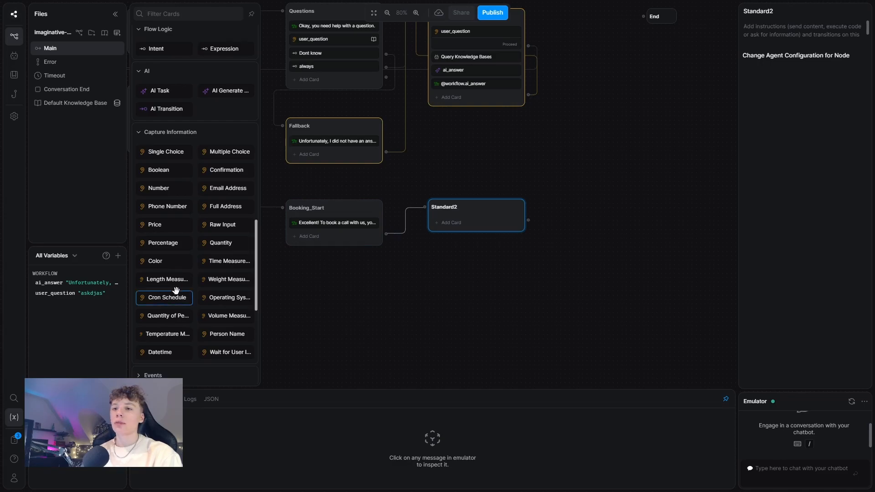
{"action": "scroll", "coordinate": [240, 188], "scroll_direction": "down", "scroll_amount": 1}
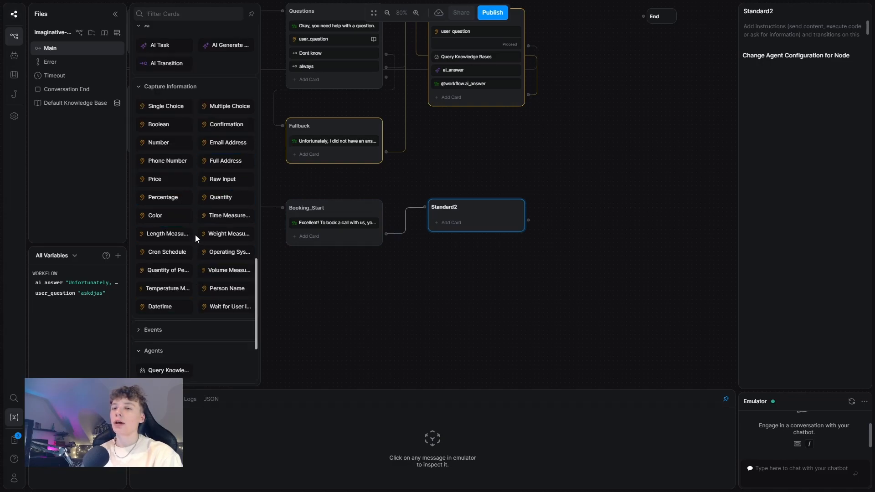
{"action": "left_click", "coordinate": [235, 290]}
{"action": "type", "text": "Name?"}
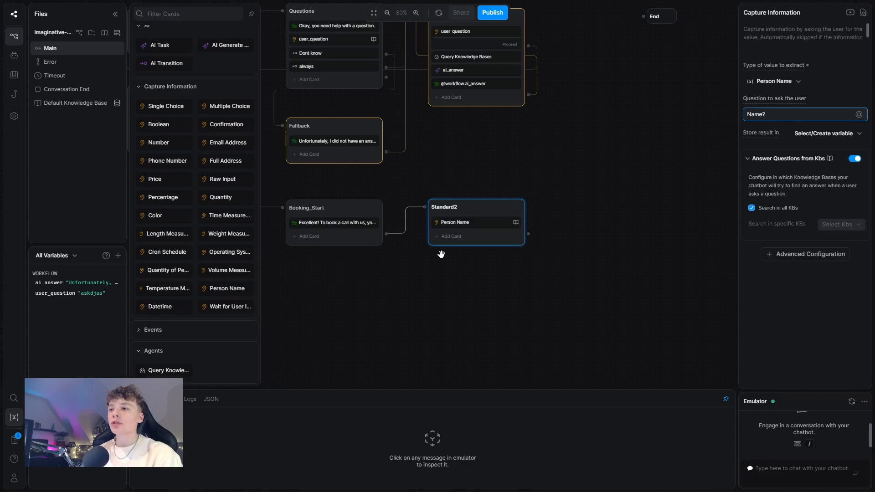
{"action": "left_click", "coordinate": [854, 158]}
{"action": "left_click", "coordinate": [775, 116]}
{"action": "key", "text": "ctrl+a"}
{"action": "type", "text": "Please"}
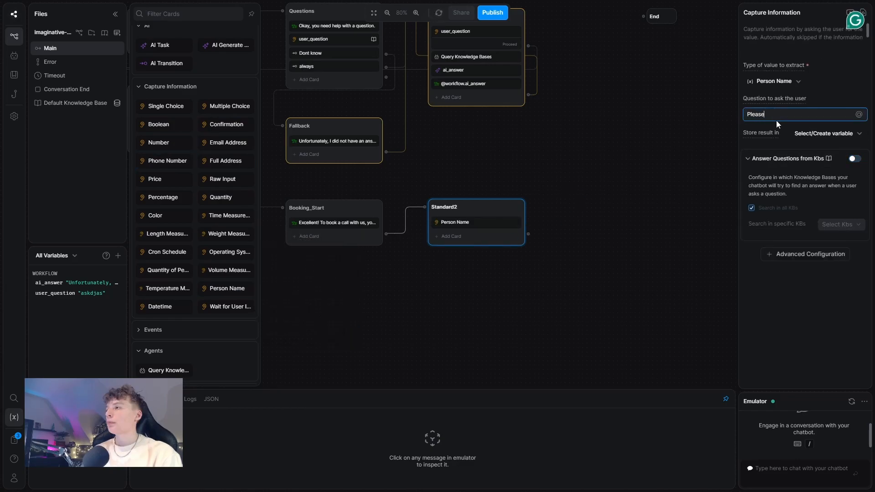
{"action": "type", "text": " tell me your full name"}
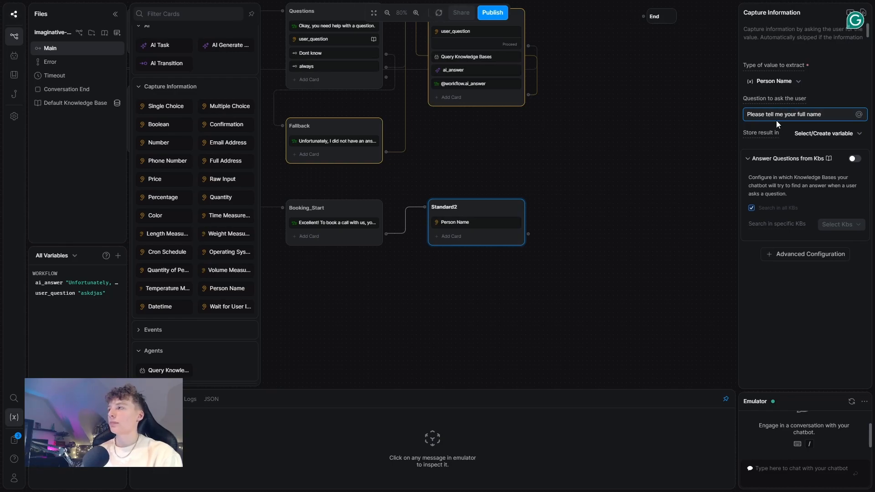
{"action": "type", "text": "."}
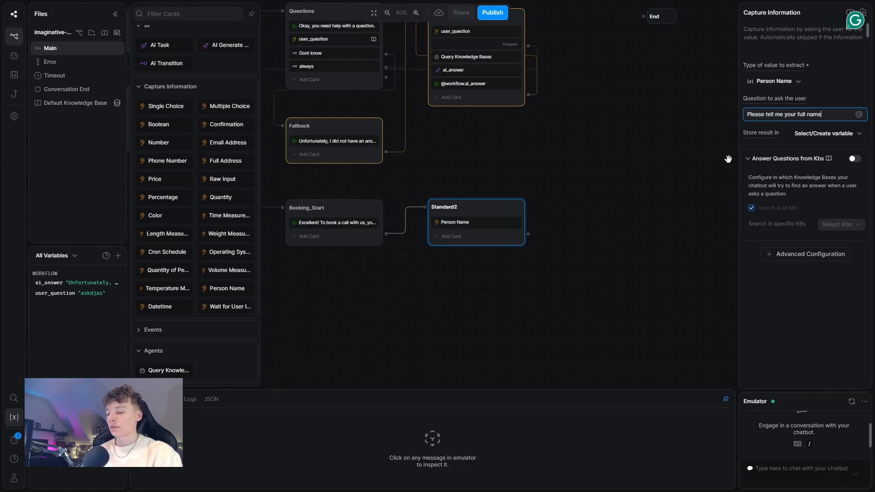
{"action": "left_click", "coordinate": [682, 192]}
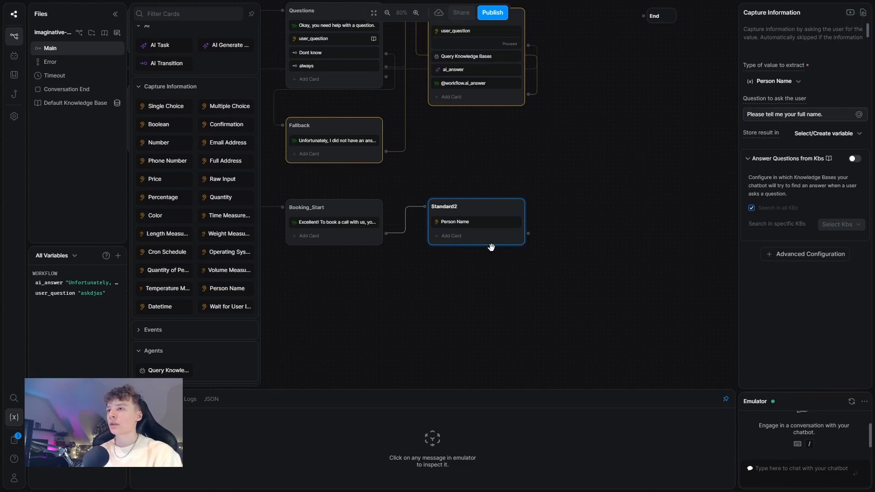
Step: Store the name in a new user_name variable and connect the node to a new Standard3
{"action": "right_click", "coordinate": [569, 218]}
{"action": "left_click", "coordinate": [575, 229]}
{"action": "left_click", "coordinate": [510, 221]}
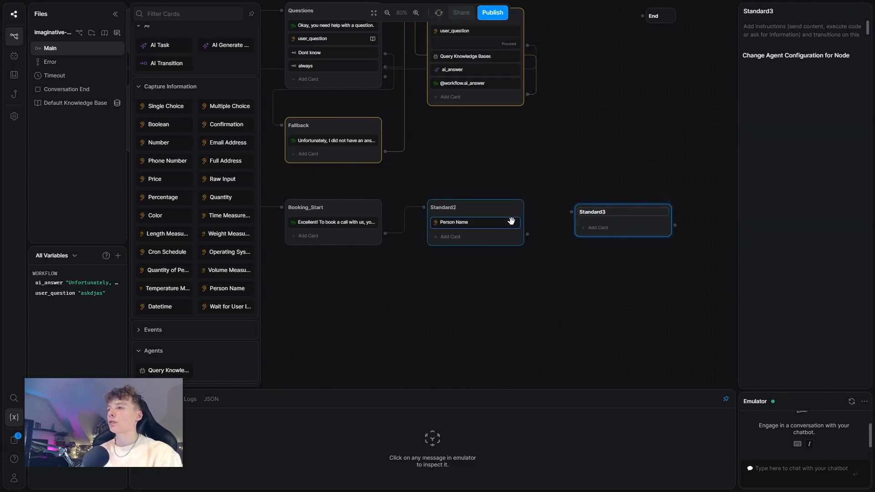
{"action": "left_click", "coordinate": [824, 133]}
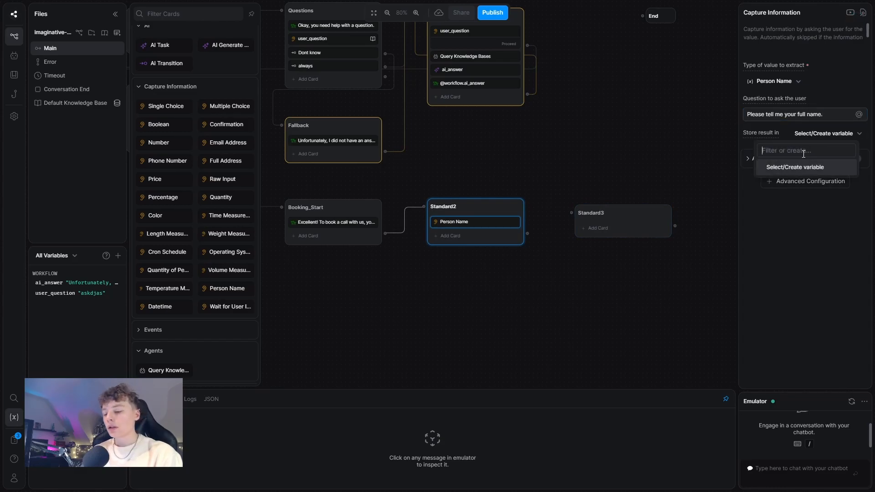
{"action": "type", "text": "user_name"}
{"action": "left_click", "coordinate": [779, 166]}
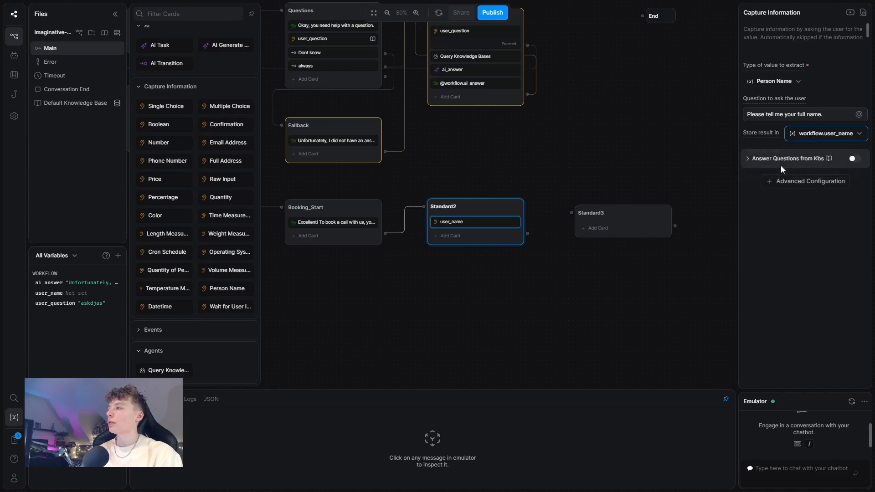
{"action": "left_click_drag", "start_coordinate": [527, 234], "coordinate": [522, 210]}
{"action": "left_click", "coordinate": [600, 227]}
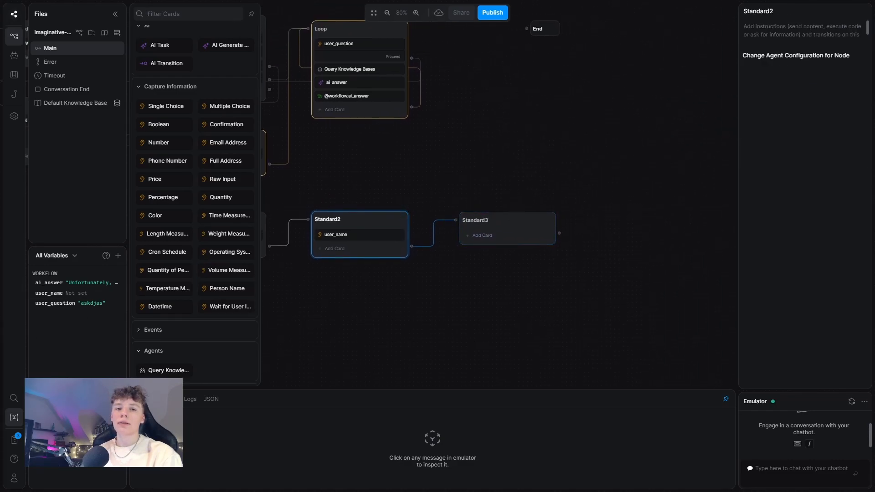
Step: Add an Email Address question to Standard3, KB answers off, stored in new variable user_email
{"action": "left_click", "coordinate": [474, 236]}
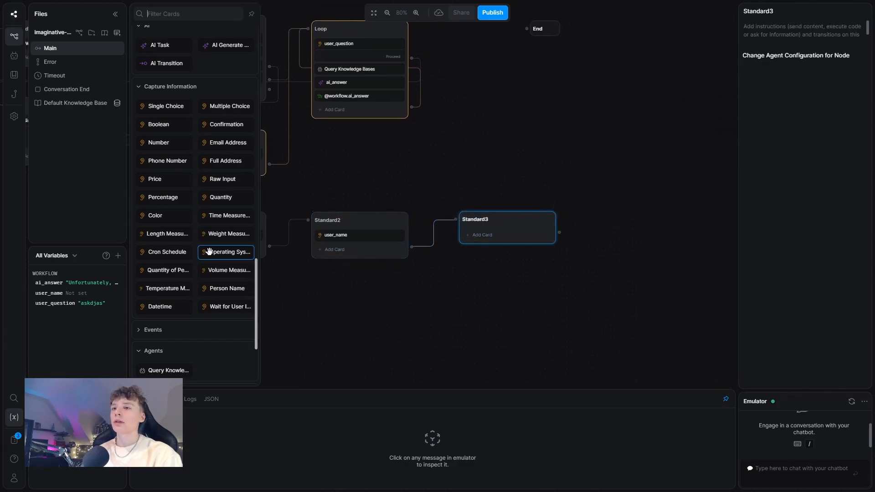
{"action": "left_click", "coordinate": [226, 143]}
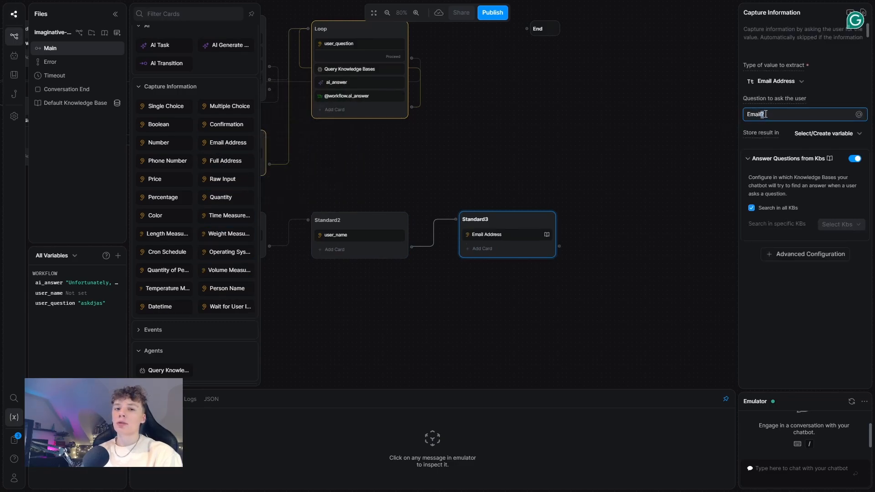
{"action": "key", "text": "ctrl+a"}
{"action": "key", "text": "BackSpace"}
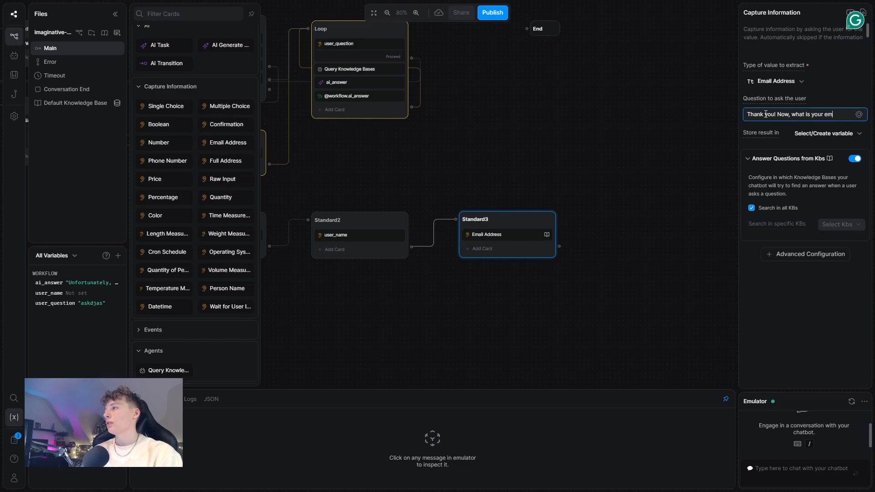
{"action": "type", "text": "ess?"}
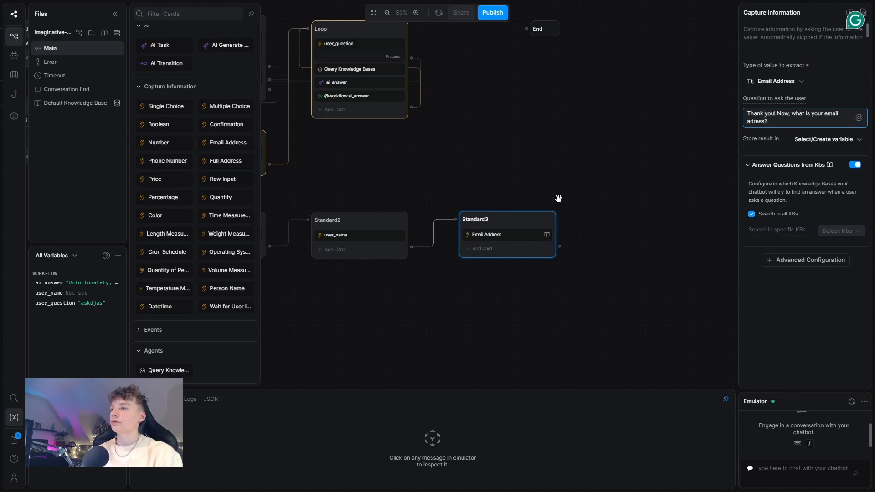
{"action": "left_click", "coordinate": [852, 164]}
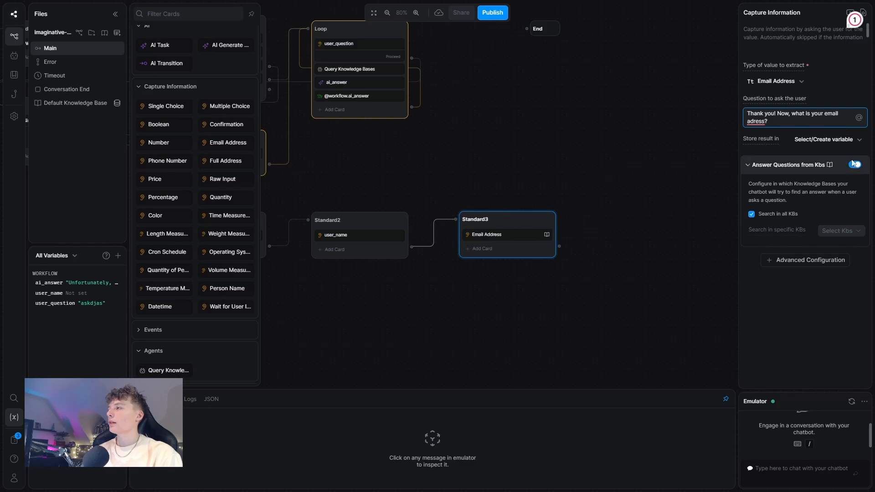
{"action": "left_click", "coordinate": [824, 139]}
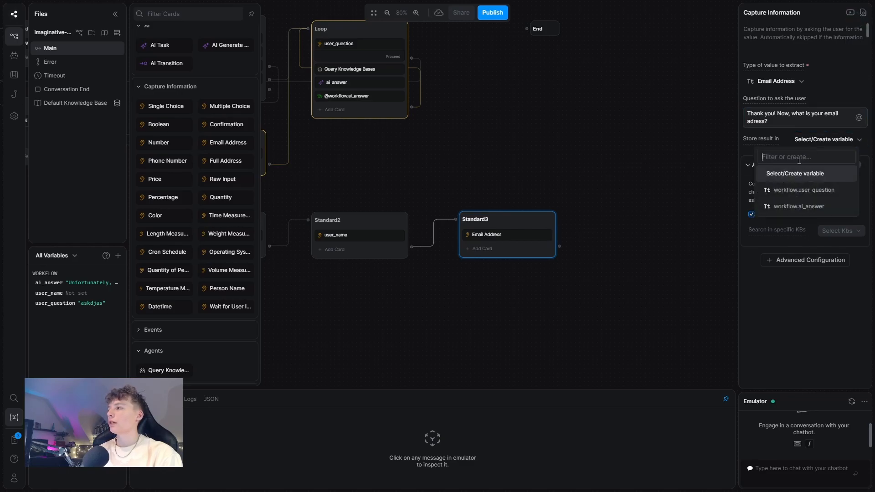
{"action": "type", "text": "user_"}
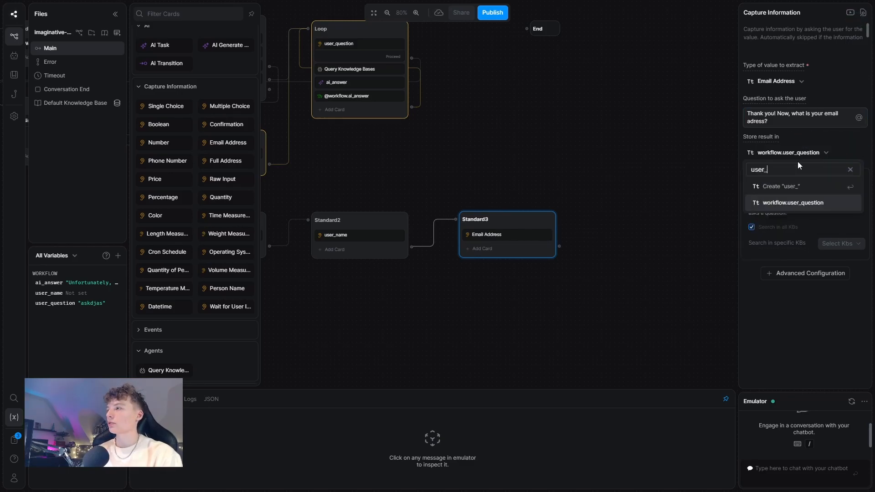
{"action": "type", "text": "email"}
{"action": "left_click", "coordinate": [788, 173]}
{"action": "left_click_drag", "start_coordinate": [622, 164], "coordinate": [519, 159]}
Step: Create a Standard4 node level with Standard3 and connect Standard3's output to it
{"action": "right_click", "coordinate": [484, 228]}
{"action": "left_click", "coordinate": [510, 234]}
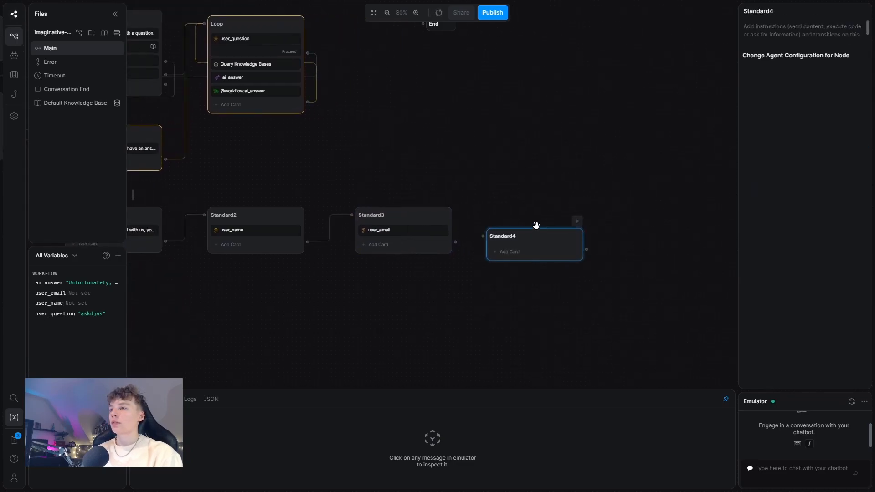
{"action": "left_click_drag", "start_coordinate": [536, 230], "coordinate": [534, 214]}
{"action": "left_click_drag", "start_coordinate": [455, 242], "coordinate": [531, 213]}
{"action": "left_click", "coordinate": [513, 190]}
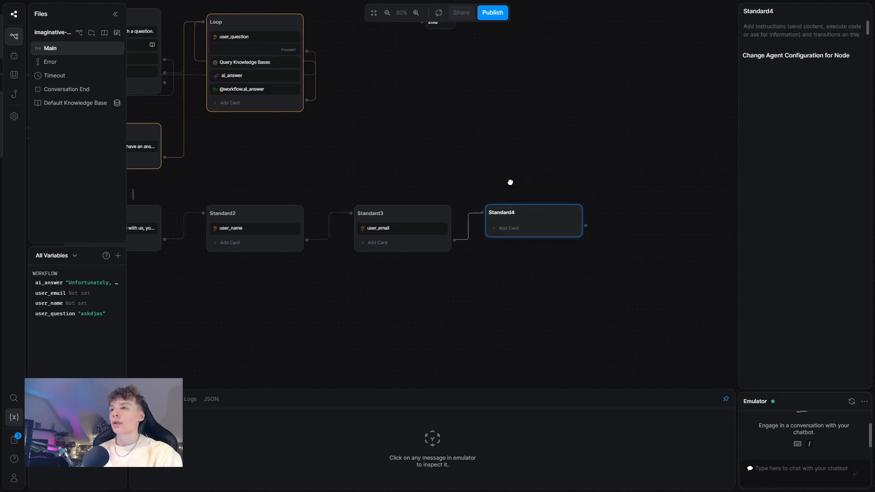
{"action": "left_click", "coordinate": [511, 183]}
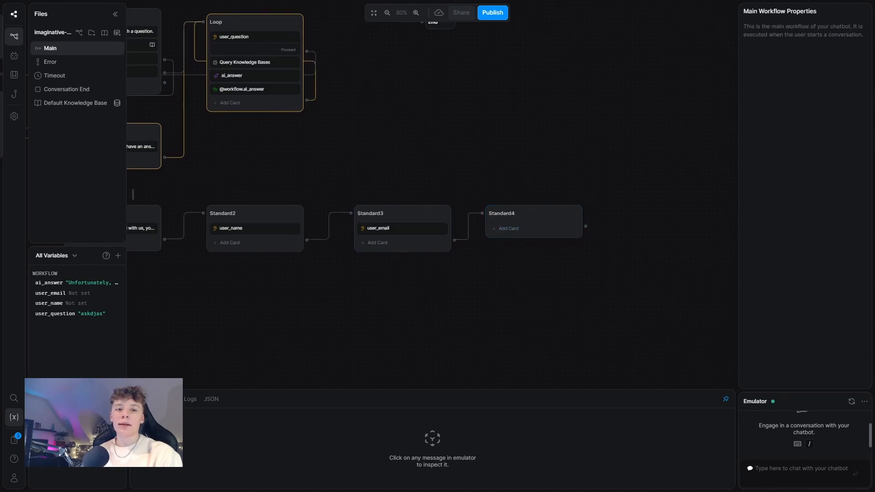
Step: Add a Phone Number question 'Lastly, what is your phone number?' stored in new variable user_phone
{"action": "left_click", "coordinate": [506, 229]}
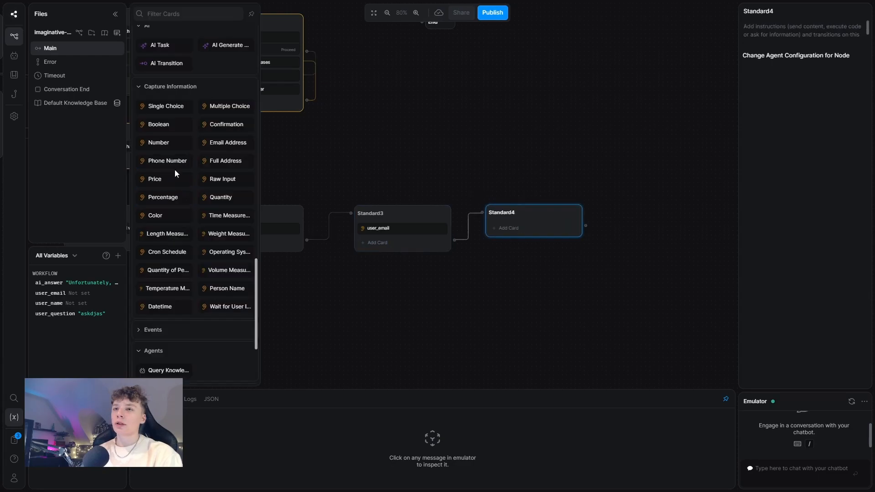
{"action": "left_click", "coordinate": [175, 161]}
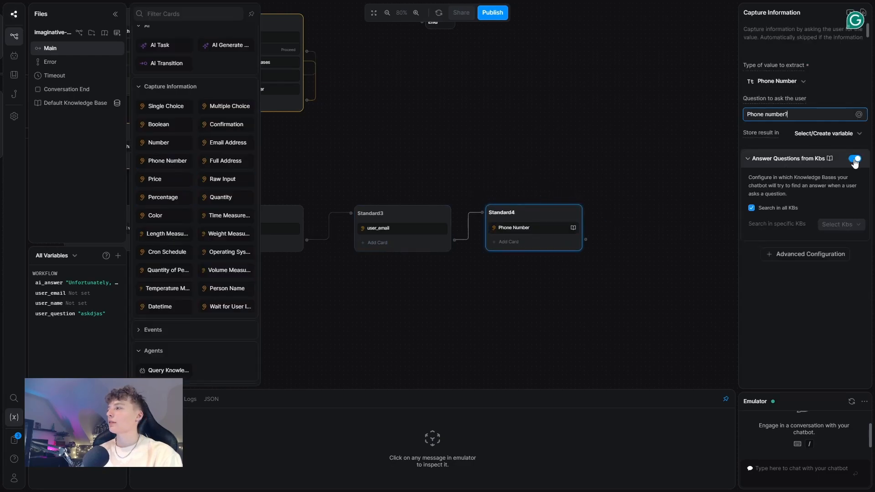
{"action": "left_click_drag", "start_coordinate": [748, 114], "coordinate": [794, 112]}
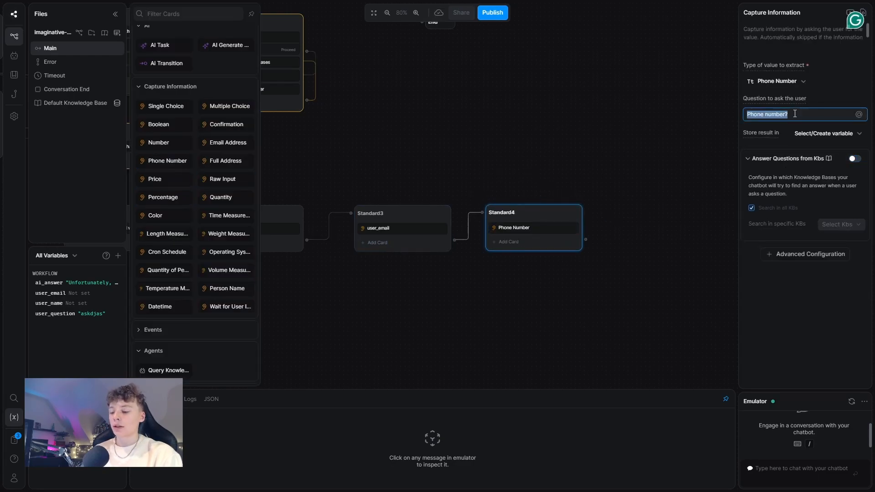
{"action": "type", "text": "Lastly, "}
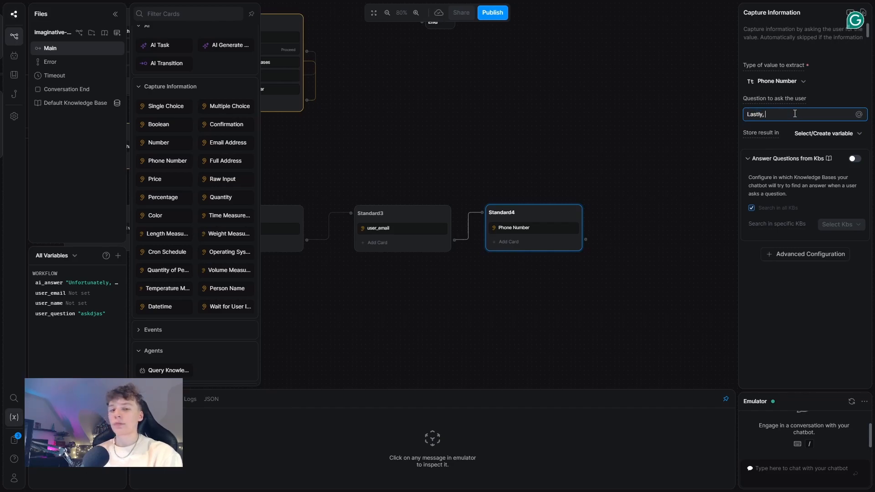
{"action": "type", "text": "what is your phone number?"}
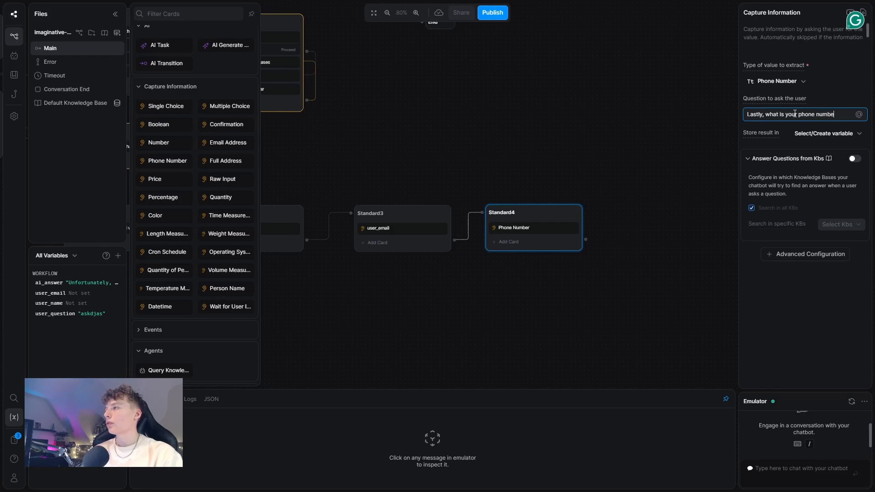
{"action": "left_click", "coordinate": [796, 133]}
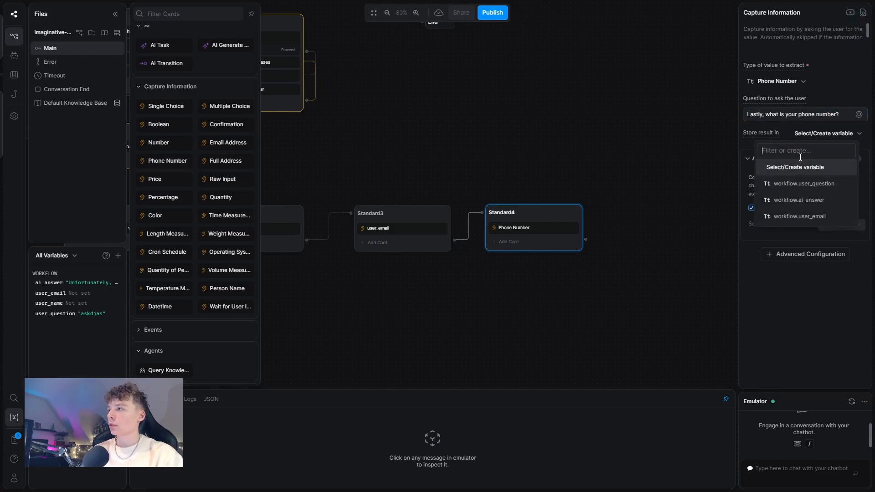
{"action": "type", "text": "user_"}
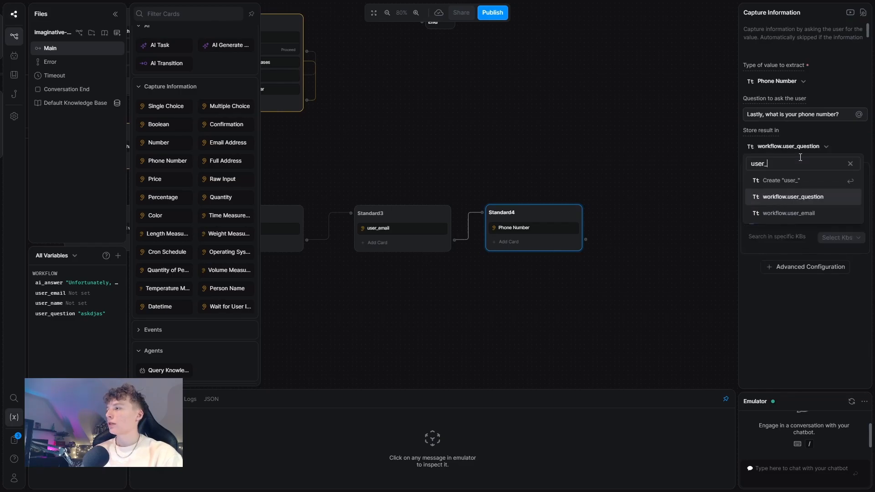
{"action": "type", "text": "phone"}
{"action": "key", "text": "Return"}
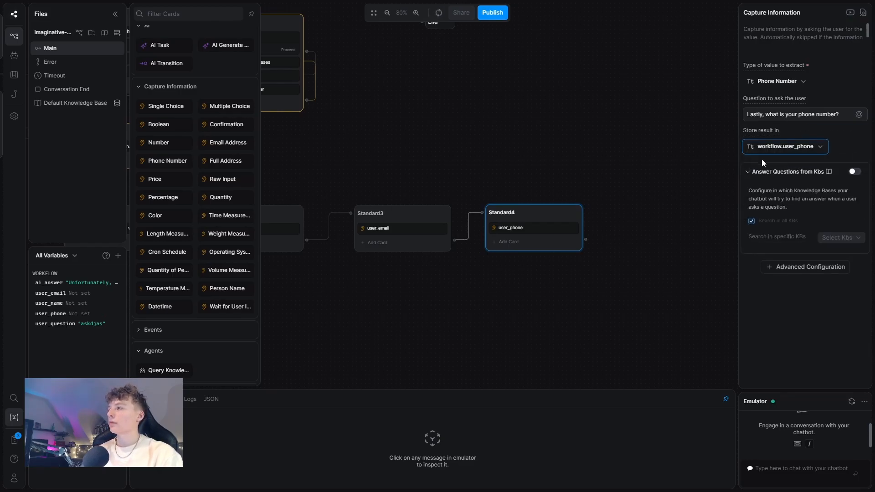
{"action": "left_click", "coordinate": [565, 158]}
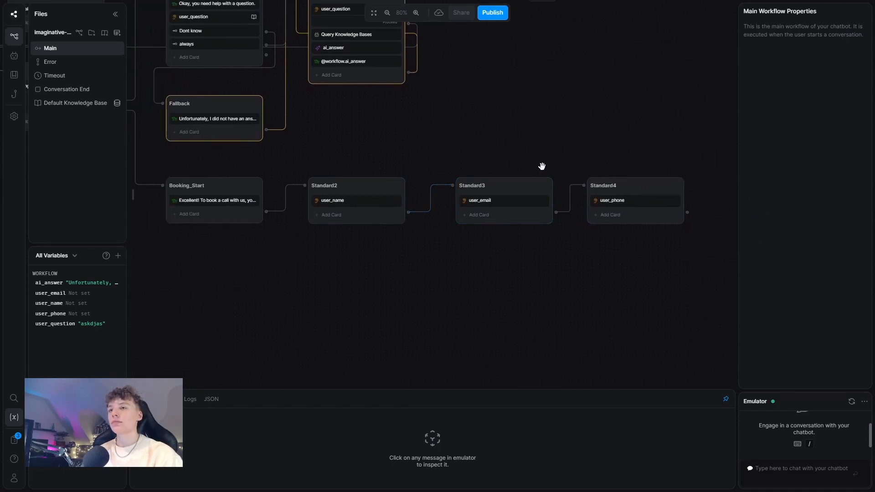
Step: Place a new node under Booking_Start, wire Standard4's output into it, and name it Booking
{"action": "left_click_drag", "start_coordinate": [535, 153], "coordinate": [526, 138]}
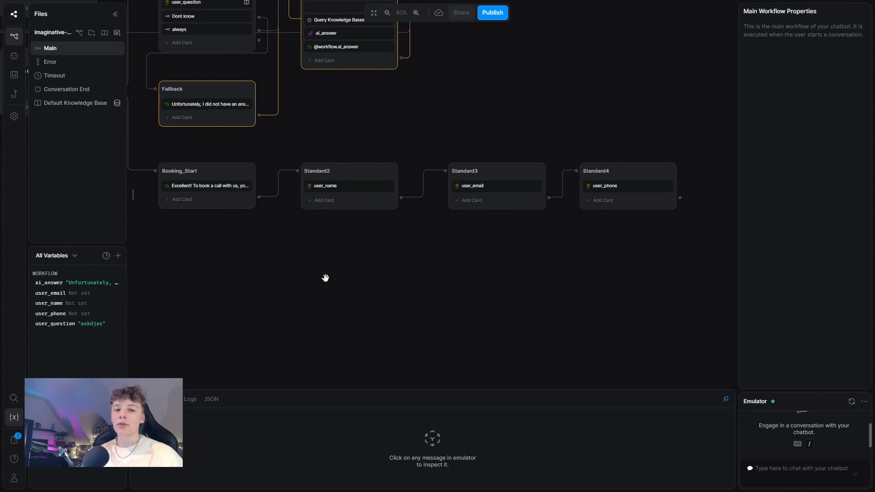
{"action": "right_click", "coordinate": [213, 244]}
{"action": "left_click", "coordinate": [225, 254]}
{"action": "left_click_drag", "start_coordinate": [232, 250], "coordinate": [217, 249]}
{"action": "left_click_drag", "start_coordinate": [278, 242], "coordinate": [283, 228]}
{"action": "left_click_drag", "start_coordinate": [685, 183], "coordinate": [178, 236]}
{"action": "double_click", "coordinate": [179, 236]}
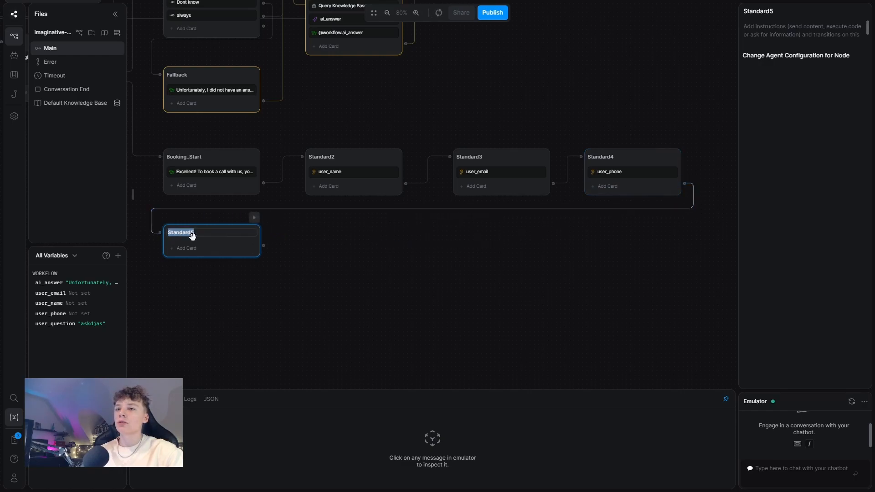
{"action": "type", "text": "Bo"}
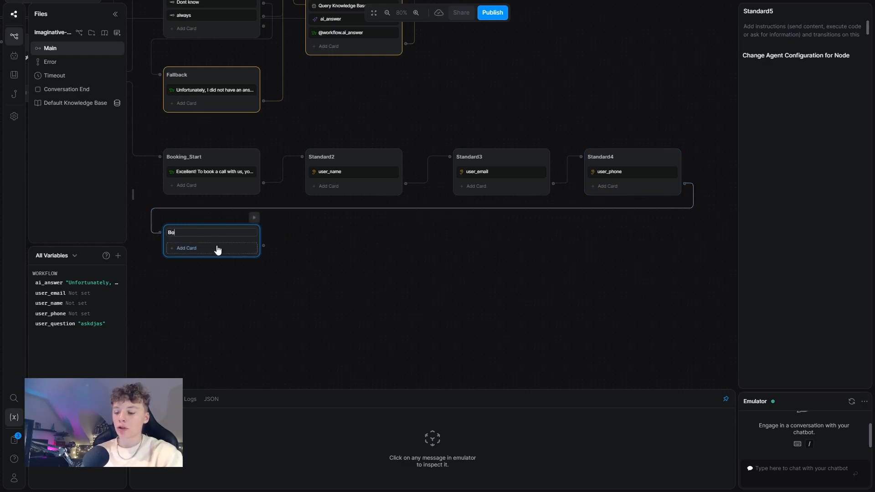
{"action": "type", "text": "oking"}
{"action": "left_click", "coordinate": [217, 248]}
{"action": "scroll", "coordinate": [229, 207], "scroll_direction": "up", "scroll_amount": 10}
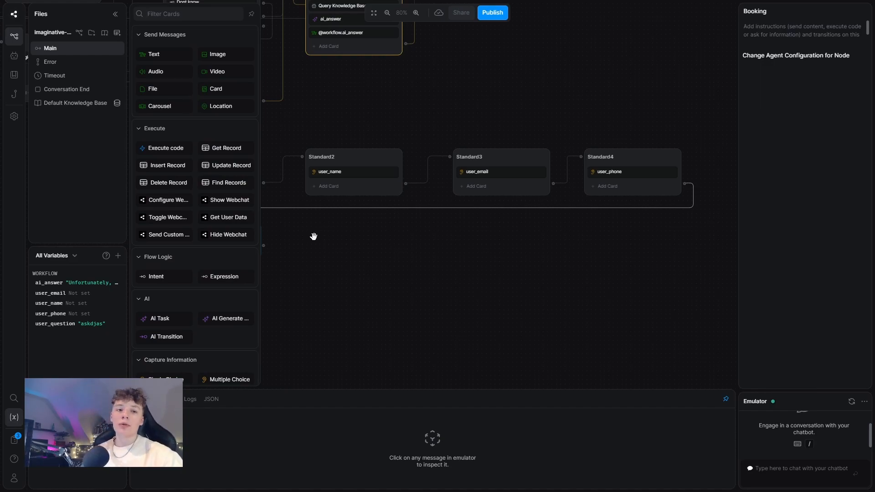
Step: Add a card to Booking titled 'Book a call here!' with subtitle 'calandly link'
{"action": "left_click", "coordinate": [210, 90]}
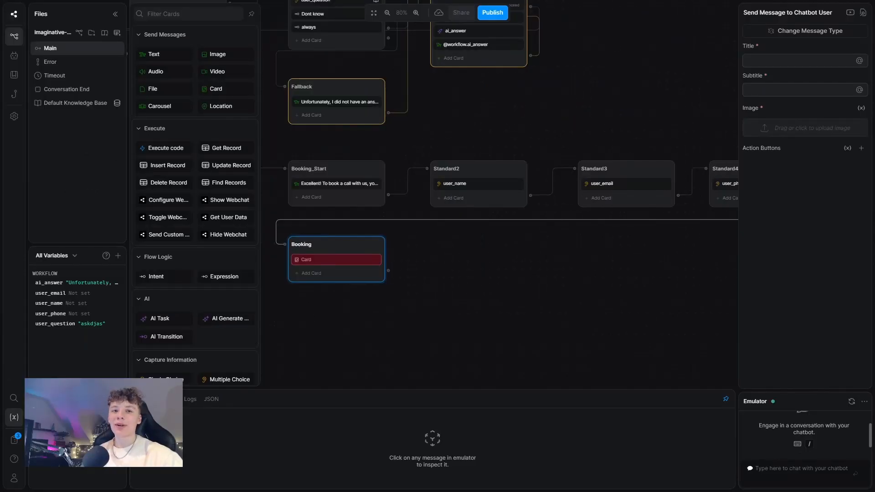
{"action": "left_click", "coordinate": [775, 61]}
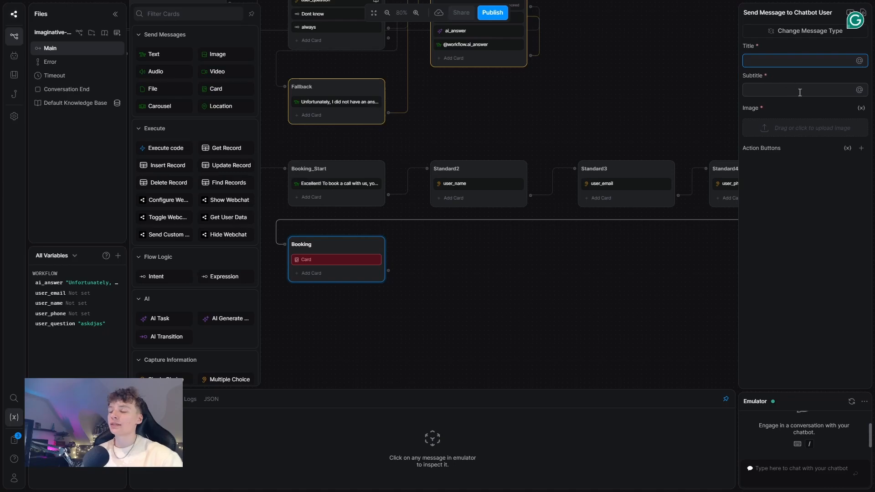
{"action": "type", "text": "Book a"}
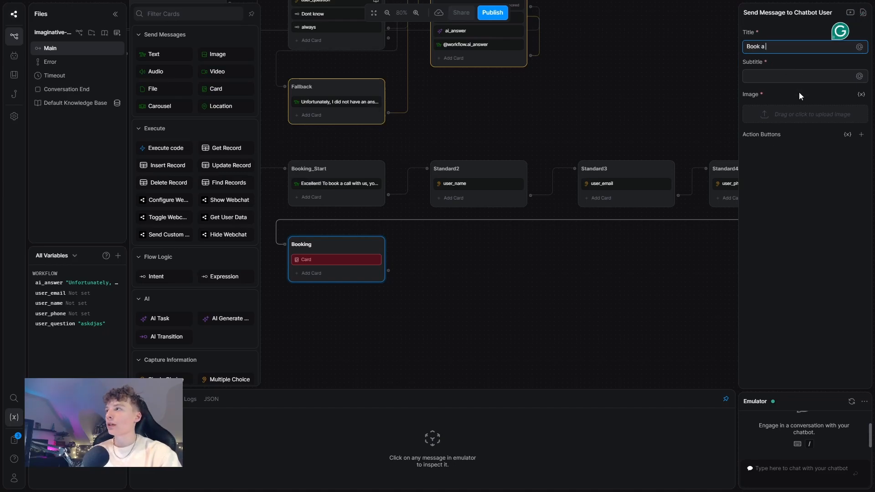
{"action": "type", "text": " call here!"}
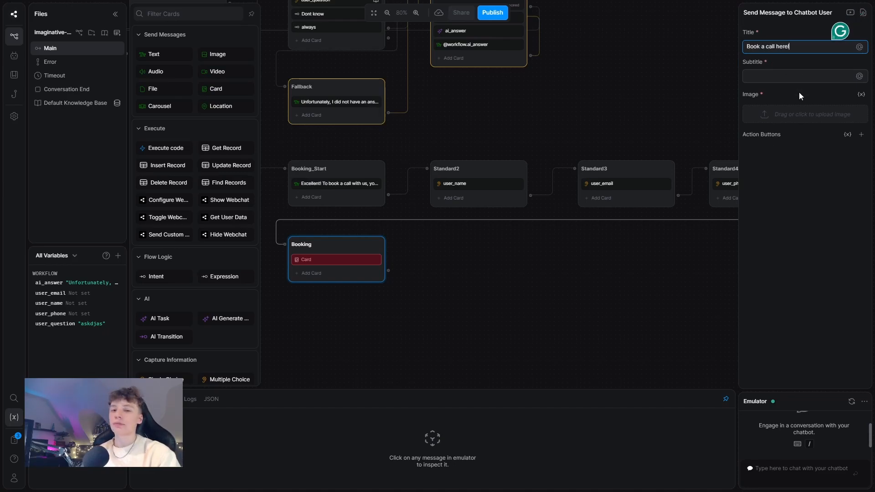
{"action": "left_click", "coordinate": [772, 78]}
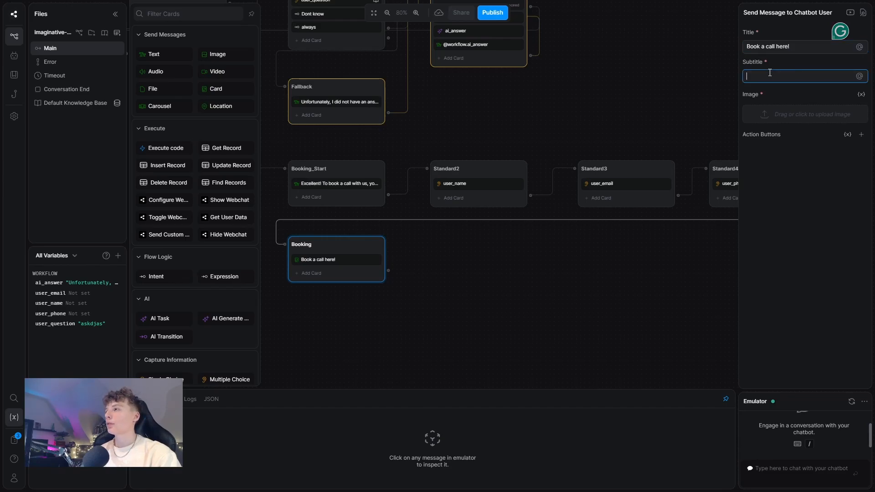
{"action": "type", "text": "calandly"}
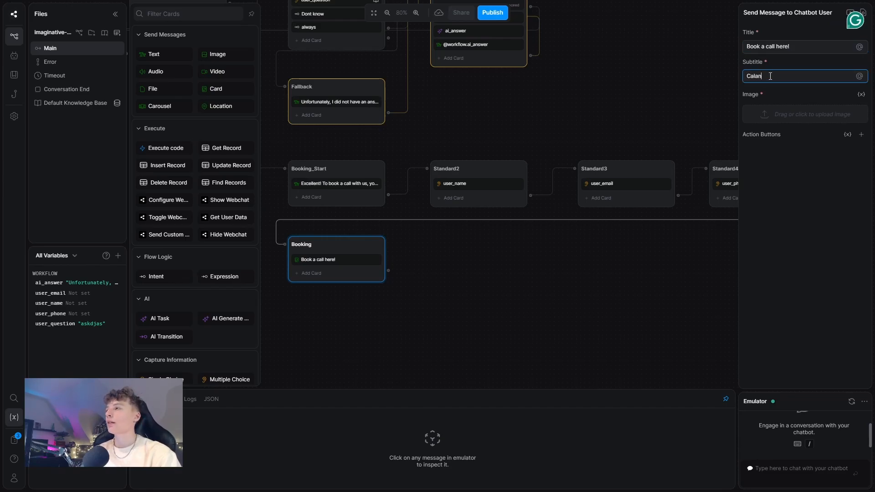
{"action": "type", "text": " link"}
Step: Give the card a 'Booking' action button linking to the pasted Calendly booking URL
{"action": "left_click", "coordinate": [862, 135]}
{"action": "left_click", "coordinate": [793, 152]}
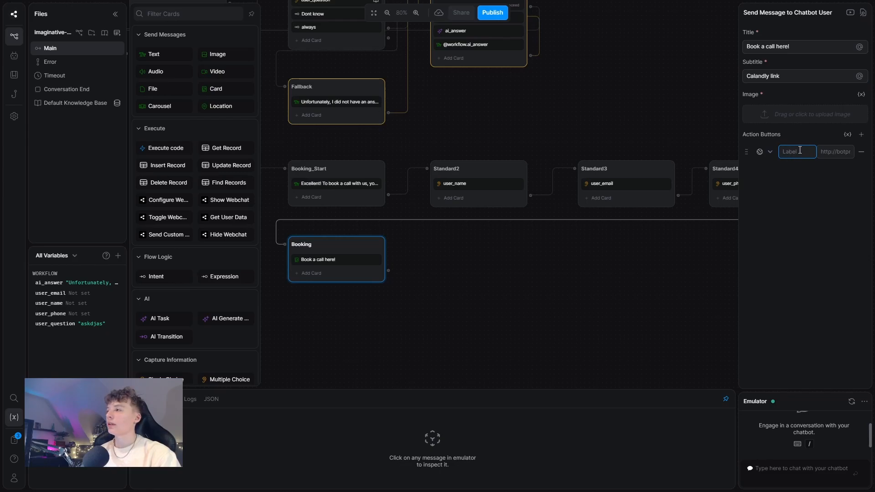
{"action": "type", "text": "Booking"}
{"action": "left_click", "coordinate": [836, 151]}
{"action": "key", "text": "ctrl+v"}
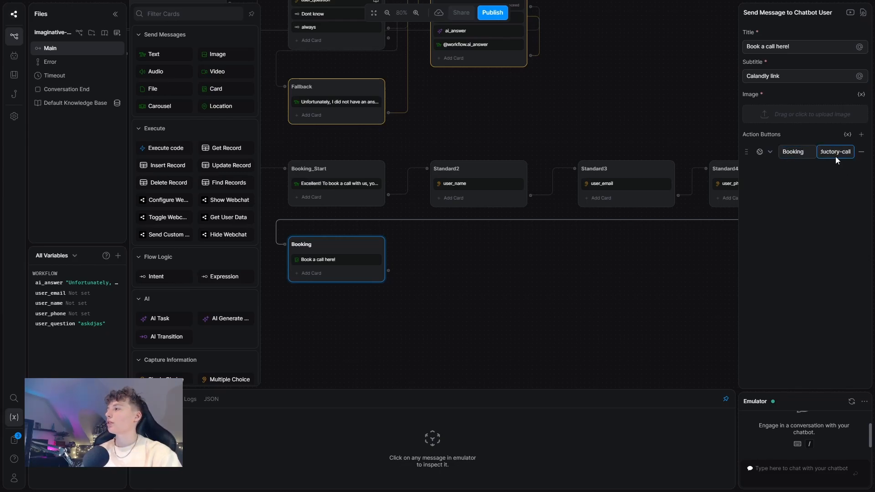
{"action": "left_click", "coordinate": [838, 185]}
{"action": "left_click", "coordinate": [835, 151]}
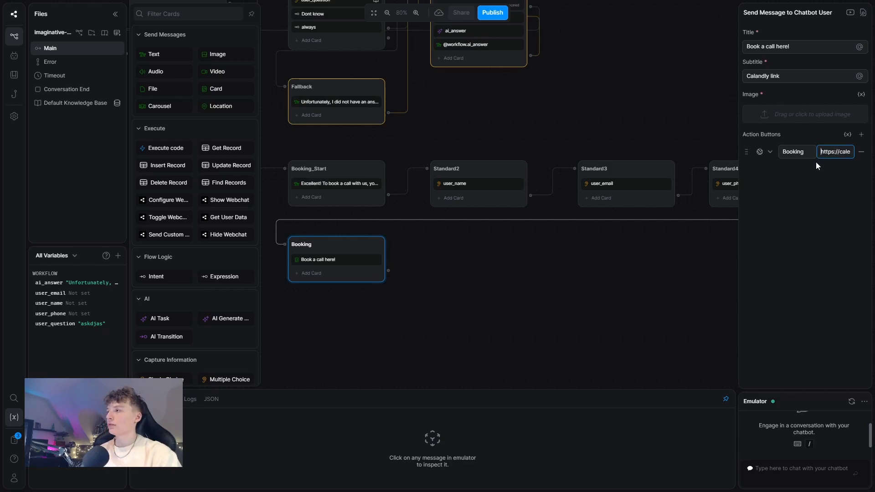
{"action": "left_click", "coordinate": [800, 210]}
{"action": "left_click_drag", "start_coordinate": [449, 254], "coordinate": [517, 249]}
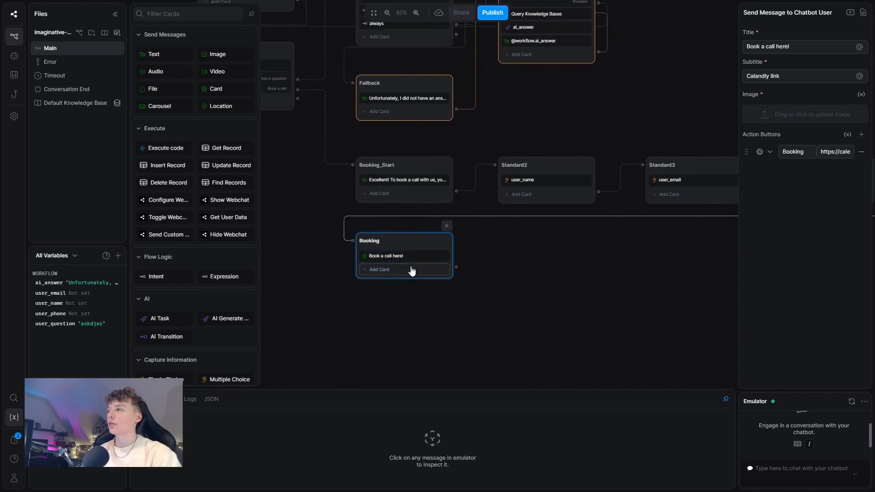
Step: Add an Execute code card to the Booking node
{"action": "left_click", "coordinate": [165, 148]}
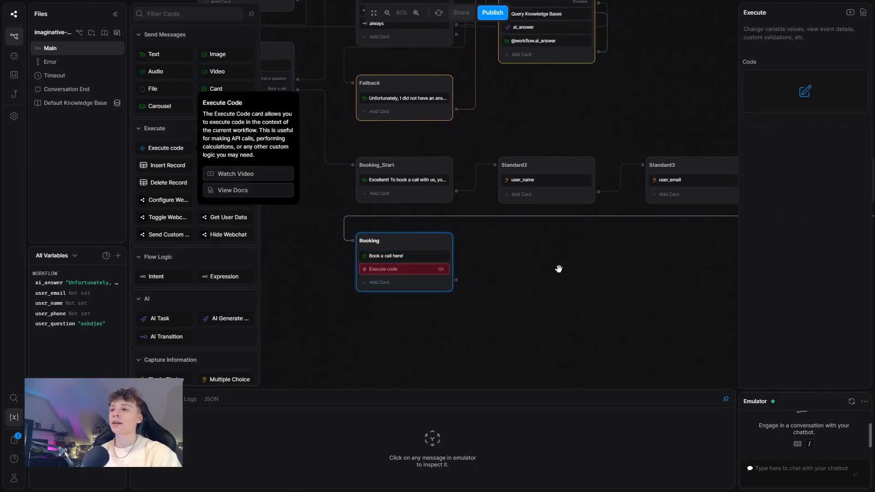
{"action": "left_click", "coordinate": [553, 257]}
{"action": "left_click", "coordinate": [429, 269]}
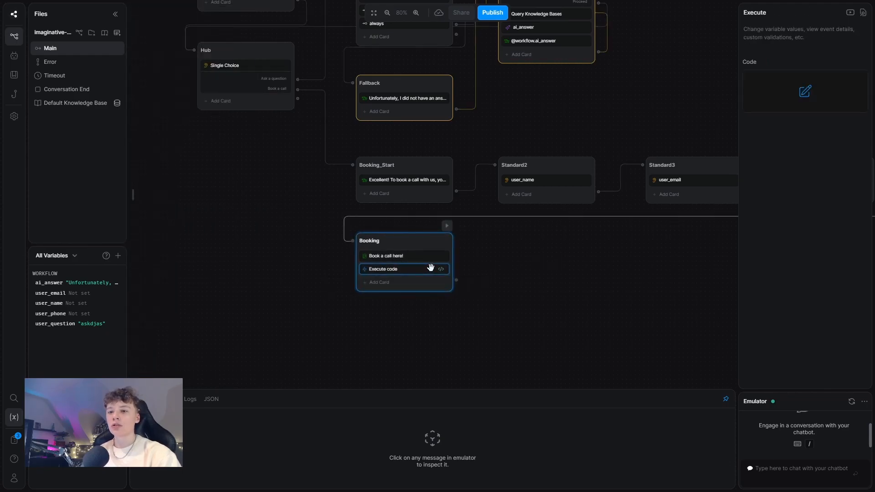
{"action": "scroll", "coordinate": [609, 248], "scroll_direction": "down", "scroll_amount": 3}
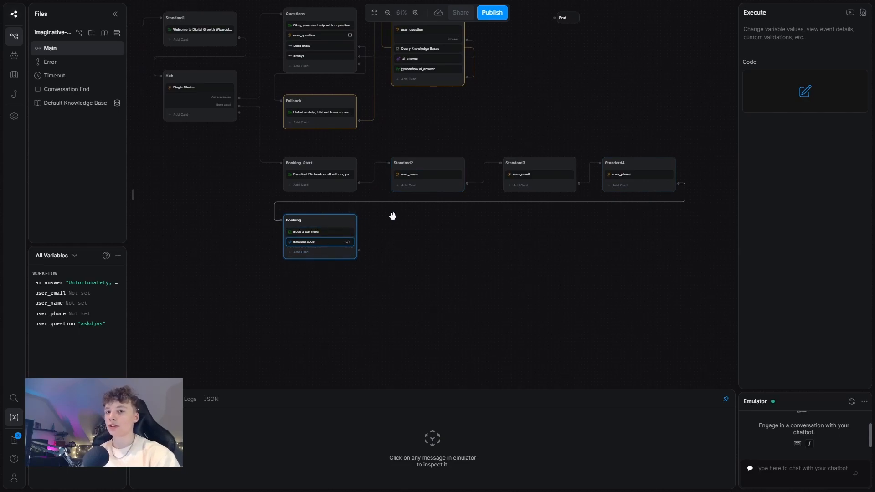
{"action": "scroll", "coordinate": [393, 215], "scroll_direction": "up", "scroll_amount": 3}
{"action": "scroll", "coordinate": [419, 241], "scroll_direction": "down", "scroll_amount": 1}
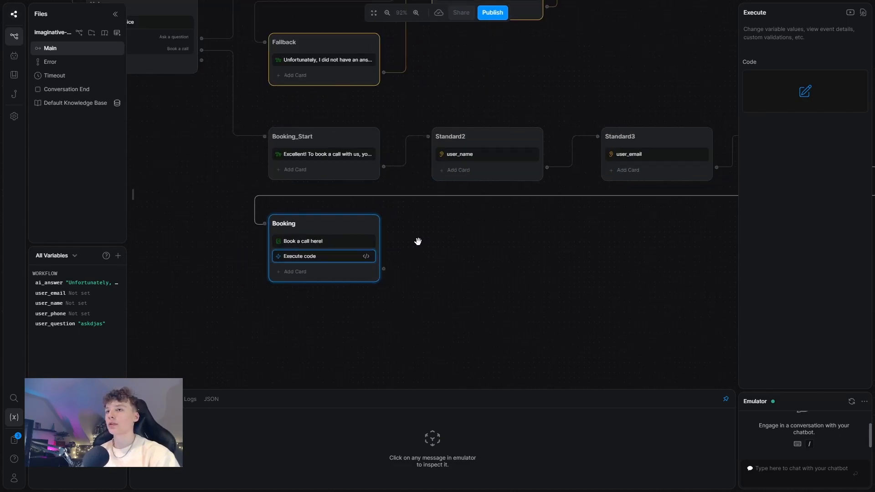
Step: Generate and accept AI code that posts user_name, user_email and user_phone to a make.com webhook
{"action": "left_click", "coordinate": [804, 91]}
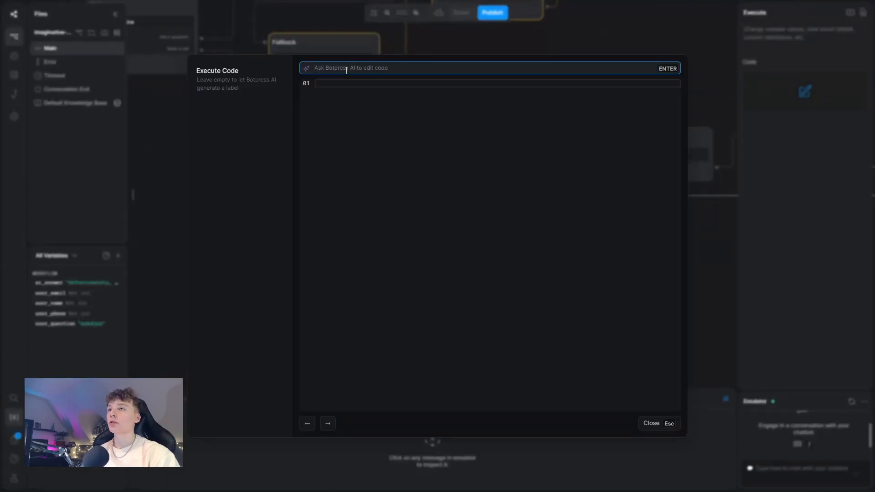
{"action": "type", "text": "Create a web"}
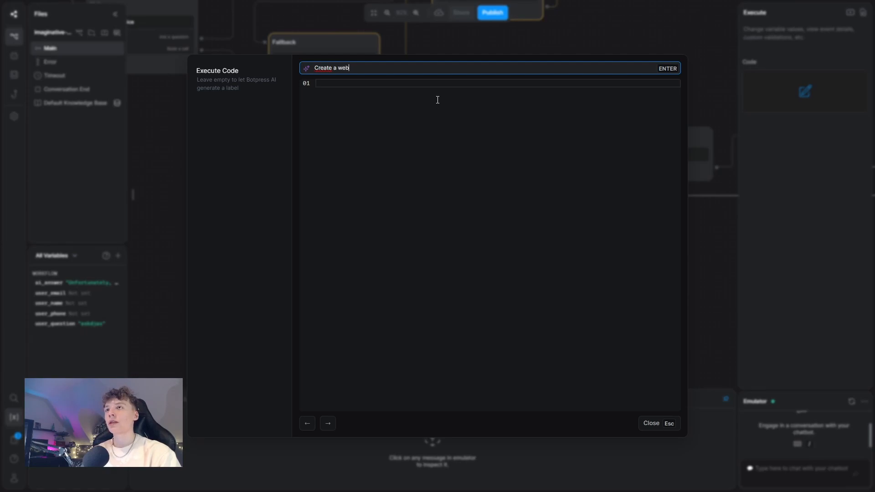
{"action": "type", "text": "hook to make "}
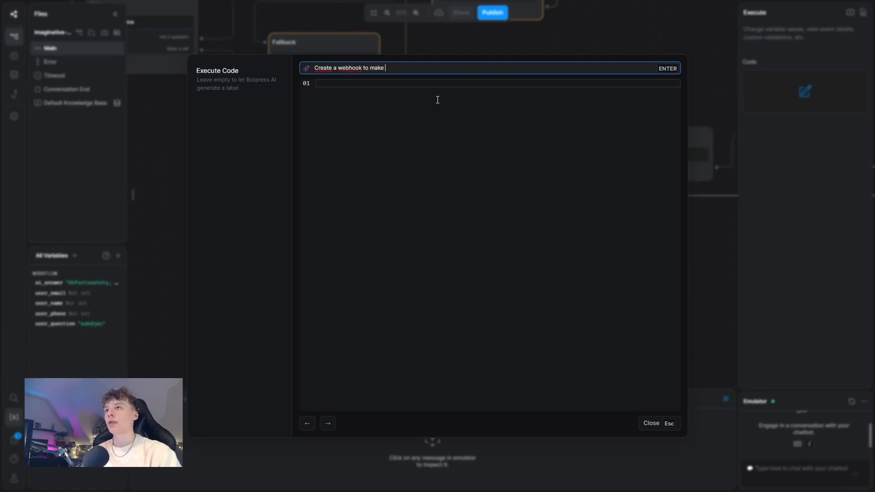
{"action": "type", "text": ".com which includes the variables: user_name, user_email and user_phone"}
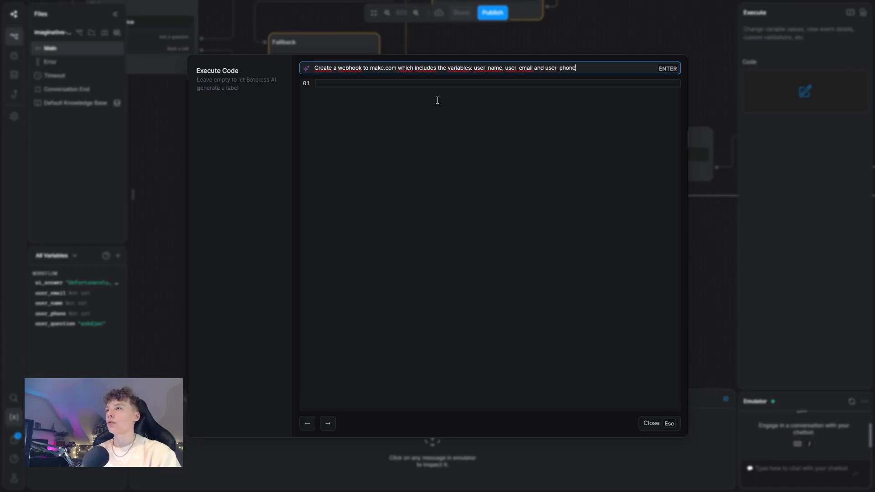
{"action": "key", "text": "Return"}
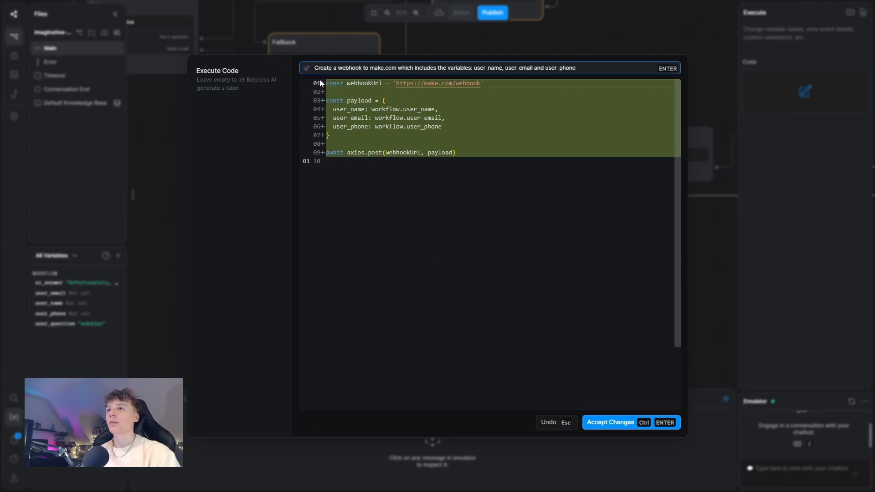
{"action": "left_click", "coordinate": [618, 425]}
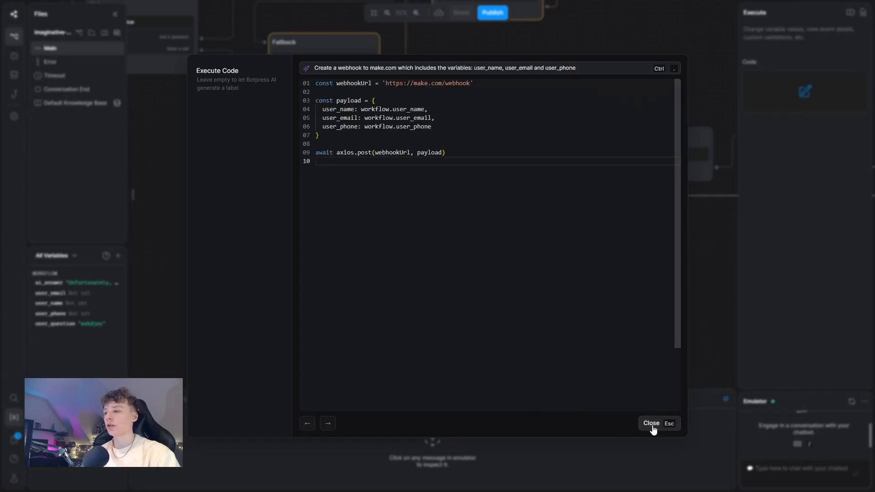
{"action": "left_click", "coordinate": [653, 427]}
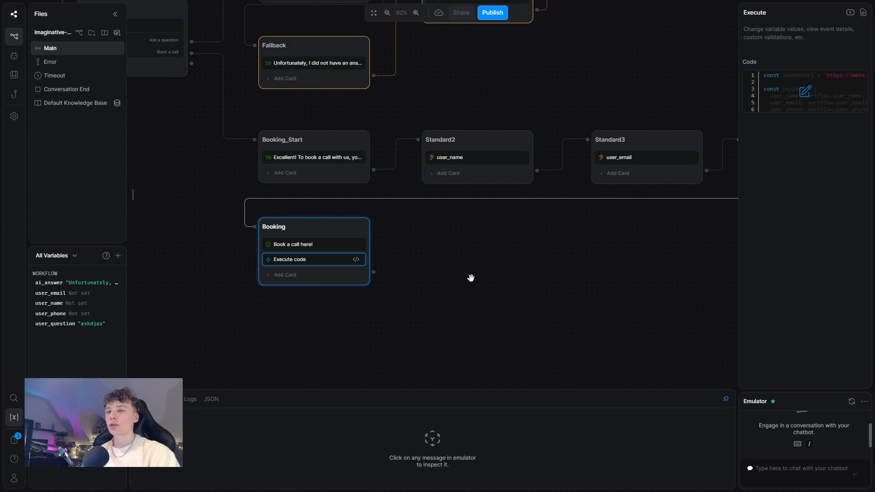
Step: Start a new Make scenario with a Webhooks Custom webhook trigger module
{"action": "left_click_drag", "start_coordinate": [502, 282], "coordinate": [498, 281]}
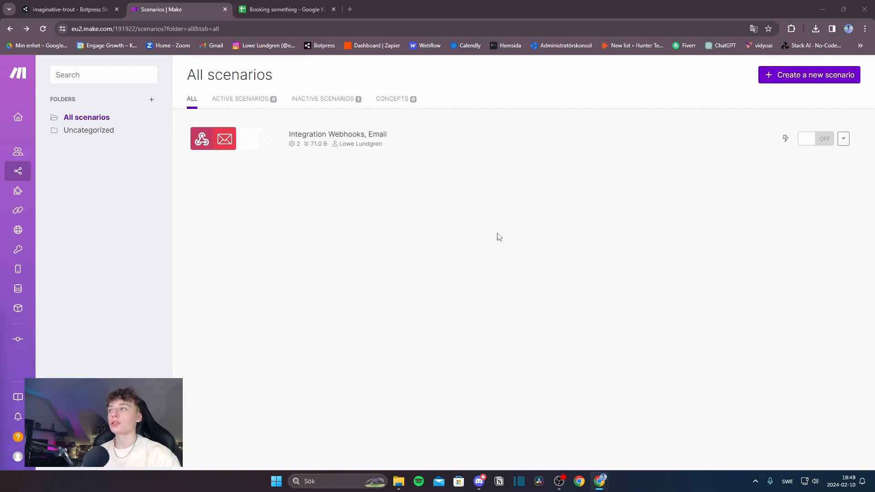
{"action": "left_click", "coordinate": [791, 77]}
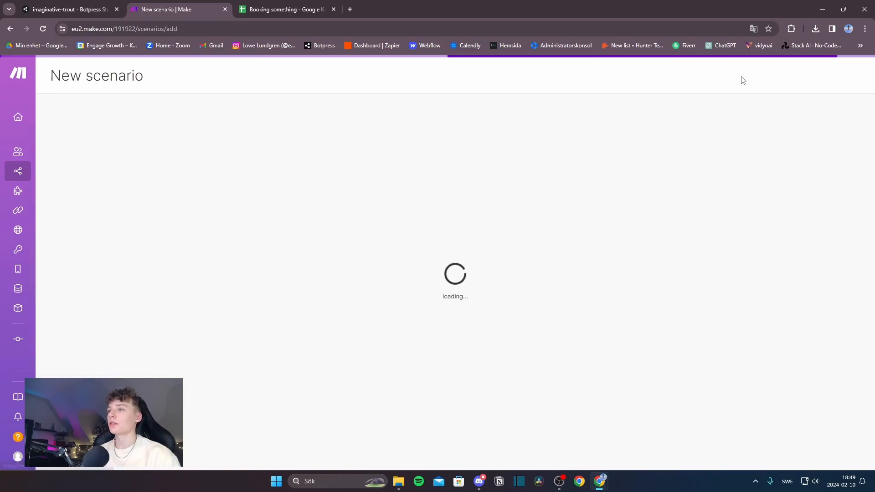
{"action": "left_click", "coordinate": [455, 226]}
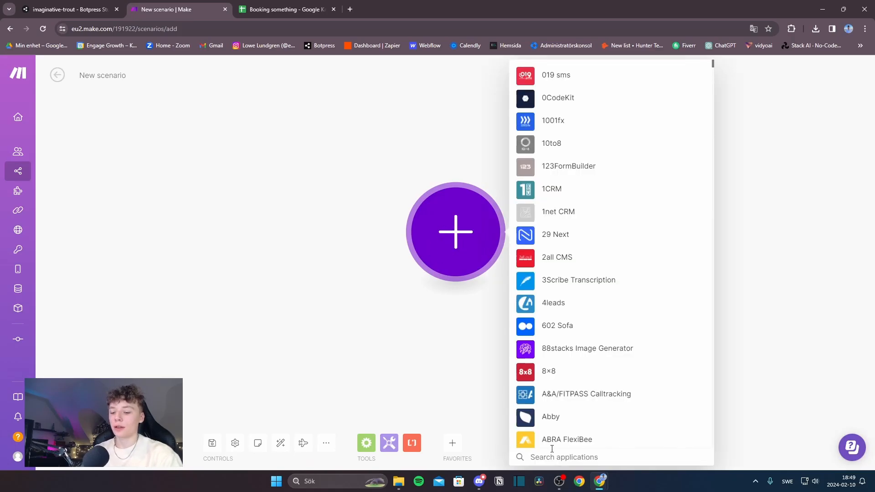
{"action": "type", "text": "webhooks"}
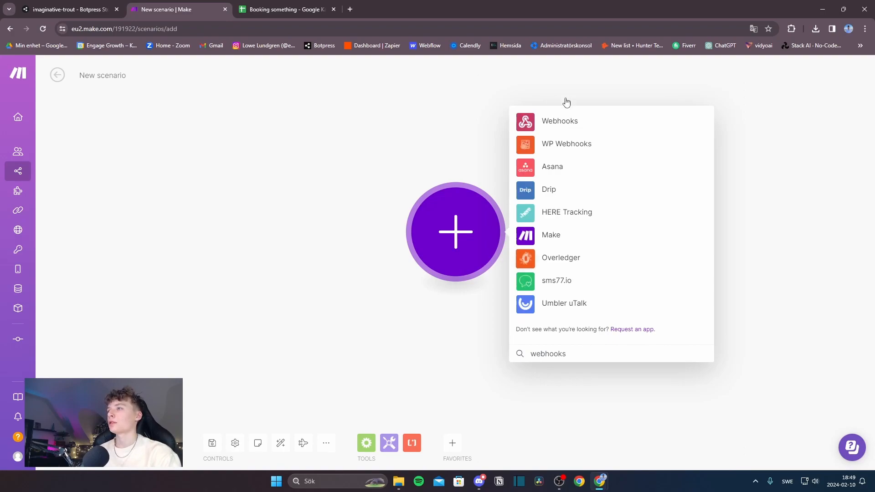
{"action": "left_click", "coordinate": [548, 122]}
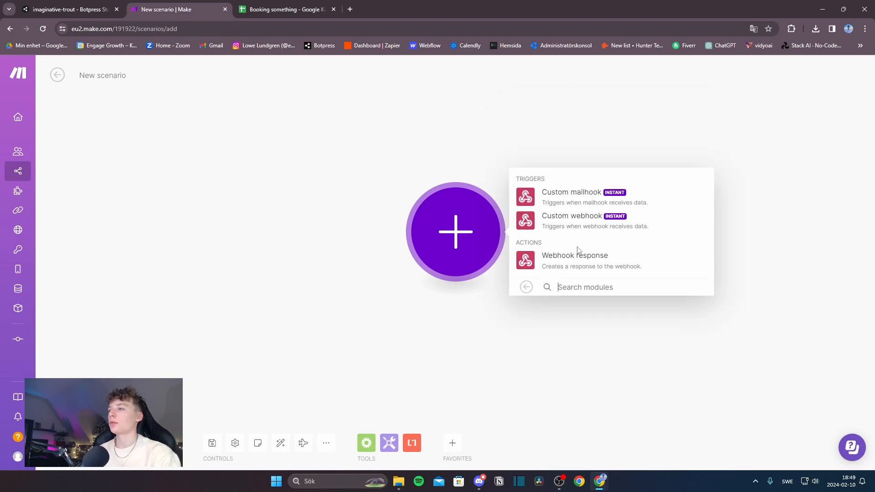
{"action": "left_click", "coordinate": [562, 216]}
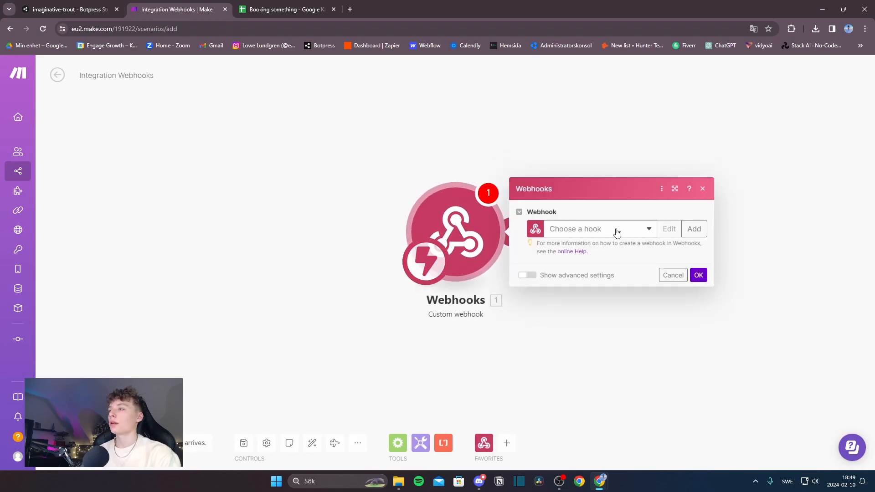
Step: Create and save a new webhook with its default name, then copy its address
{"action": "left_click", "coordinate": [693, 228]}
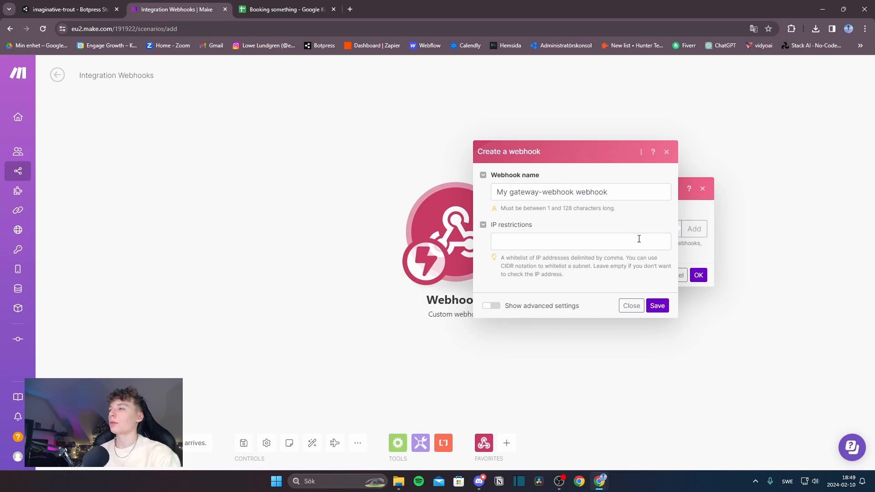
{"action": "left_click", "coordinate": [658, 306]}
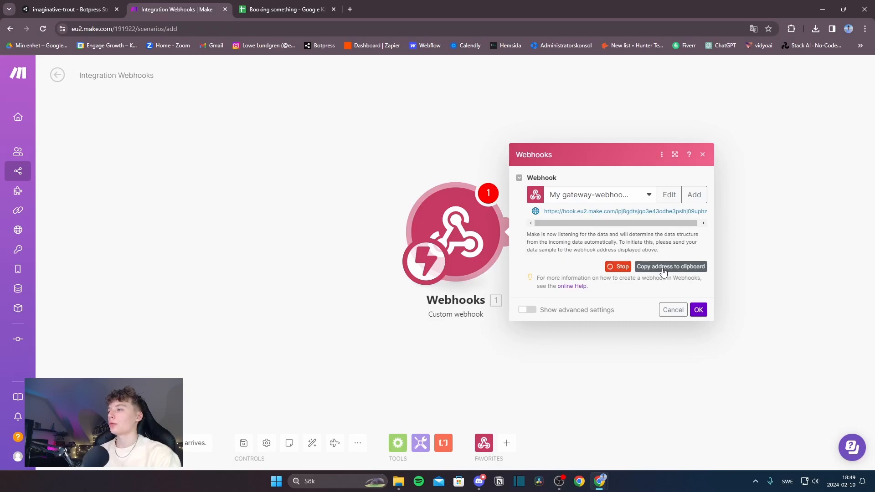
{"action": "left_click", "coordinate": [658, 271]}
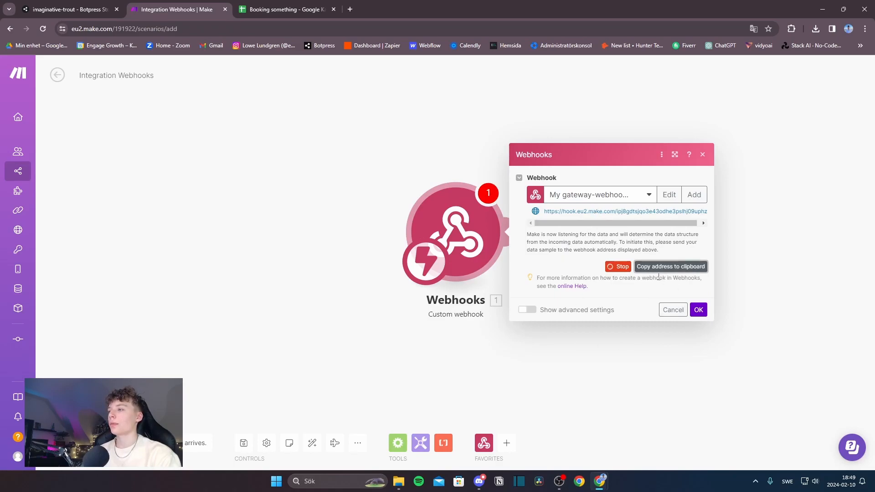
{"action": "left_click", "coordinate": [68, 6]}
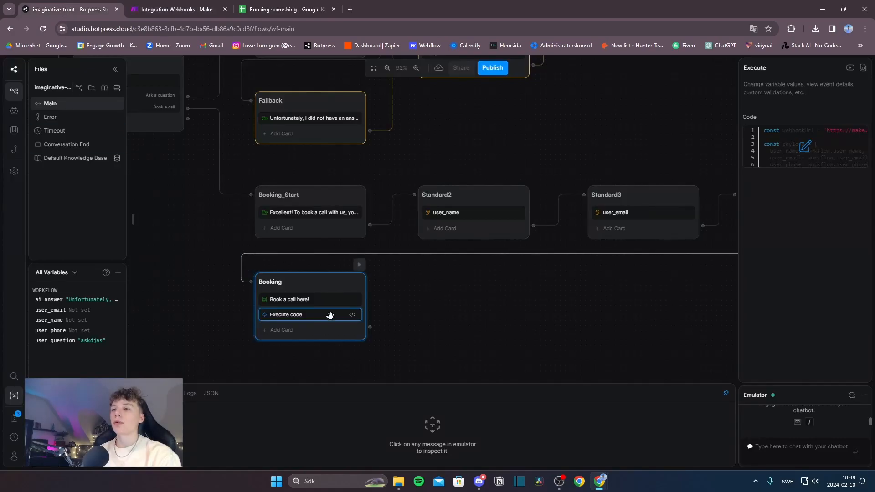
Step: Replace the placeholder make.com URL on line 01 of the Booking code with the copied Make webhook address
{"action": "left_click", "coordinate": [805, 146]}
{"action": "left_click_drag", "start_coordinate": [470, 129], "coordinate": [386, 130]}
{"action": "key", "text": "ctrl+v"}
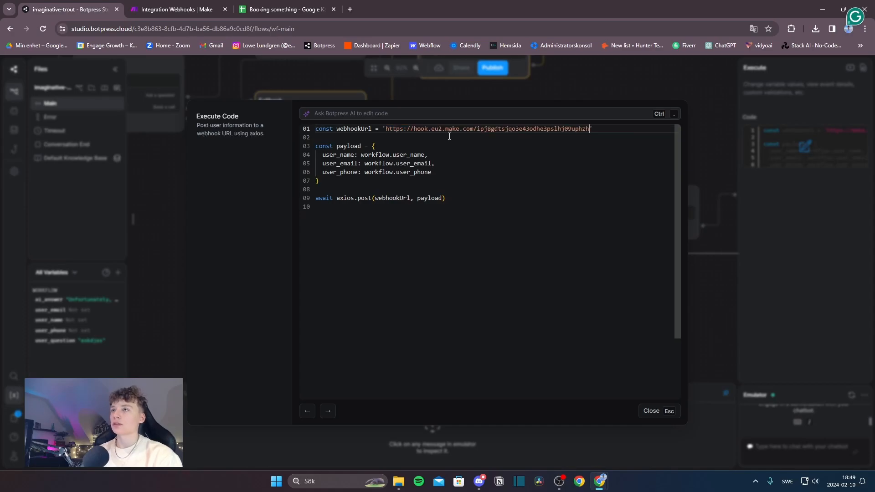
{"action": "left_click", "coordinate": [667, 411]}
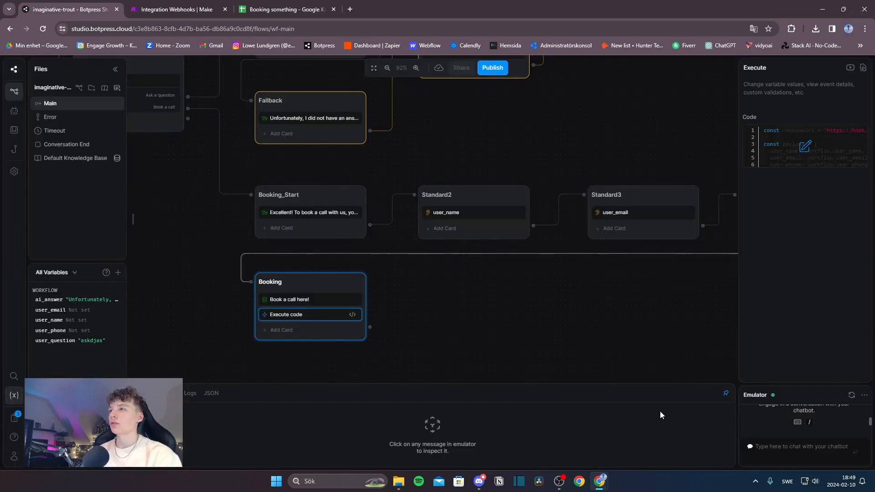
{"action": "left_click", "coordinate": [214, 9]}
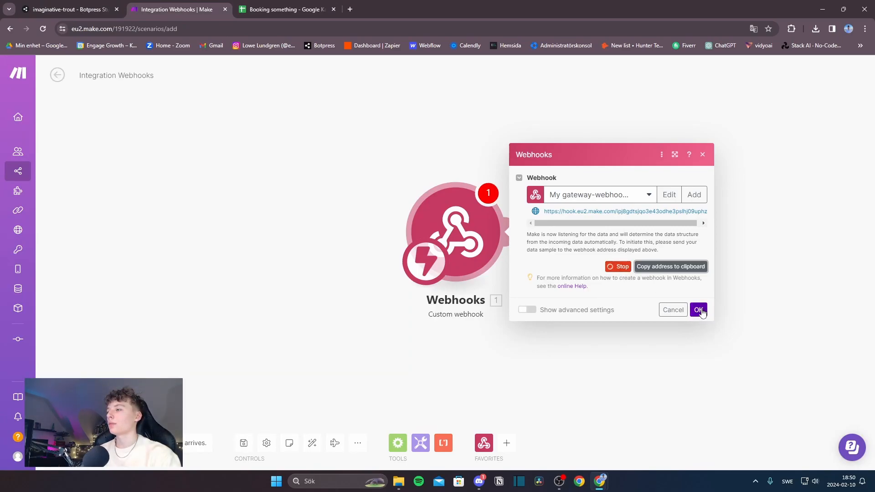
Step: Confirm the webhook trigger and add a Google Sheets Add a Row module after it
{"action": "left_click", "coordinate": [699, 309]}
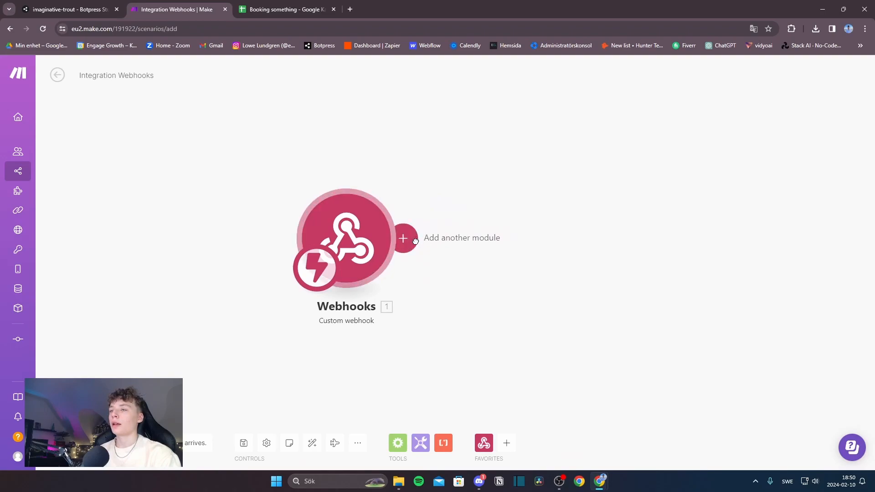
{"action": "left_click", "coordinate": [415, 241]}
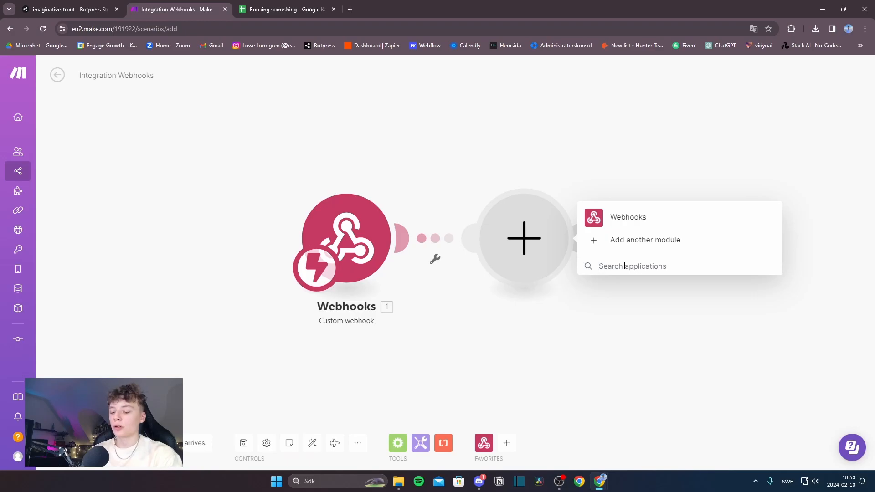
{"action": "type", "text": "google sheets"}
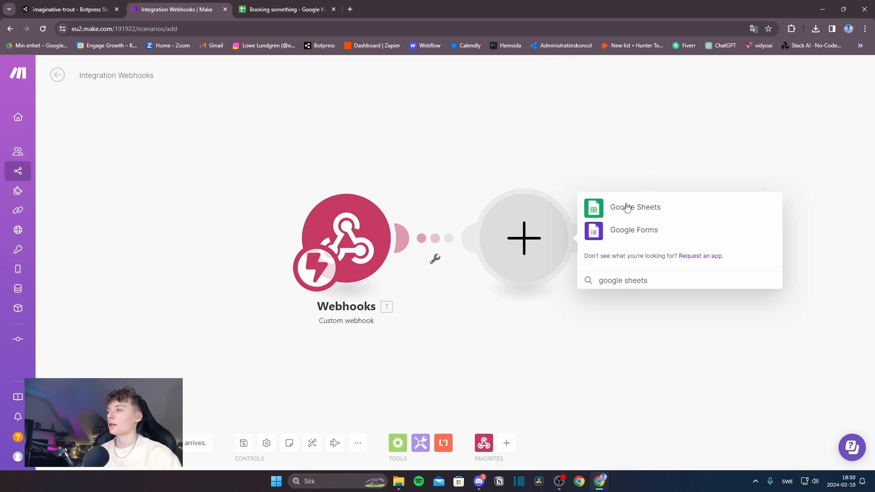
{"action": "left_click", "coordinate": [628, 209]}
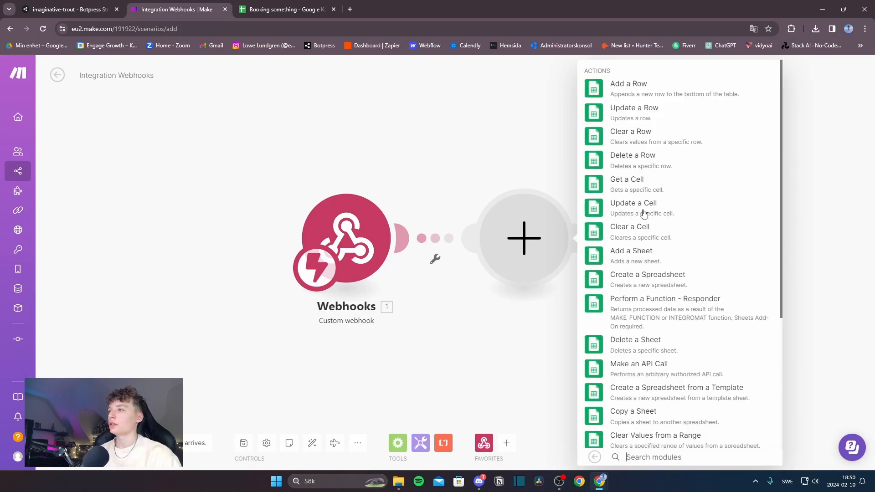
{"action": "left_click", "coordinate": [648, 95]}
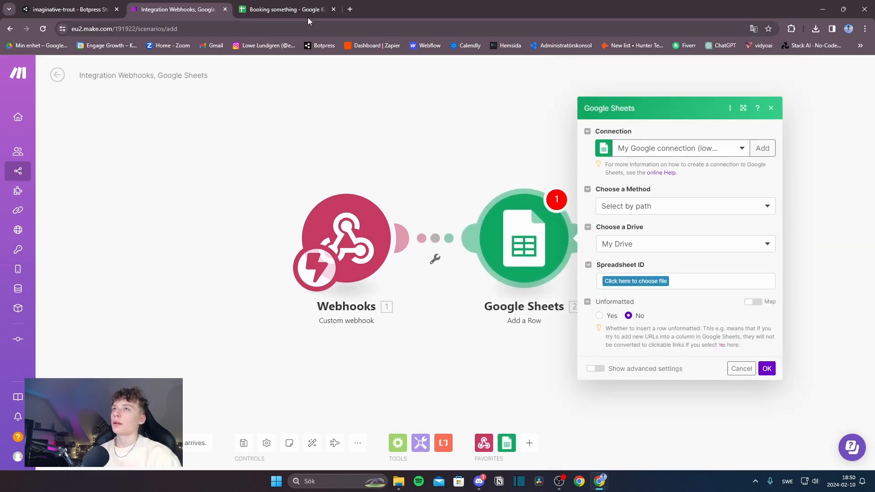
{"action": "left_click", "coordinate": [296, 8]}
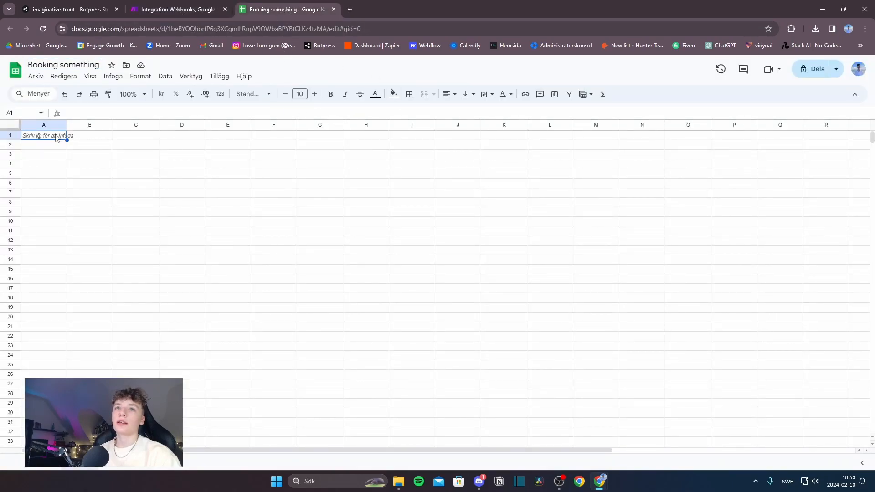
Step: Enter 'Person Name', 'Email Adress' and 'Phone Number' into cells A1, B1 and C1
{"action": "double_click", "coordinate": [48, 137]}
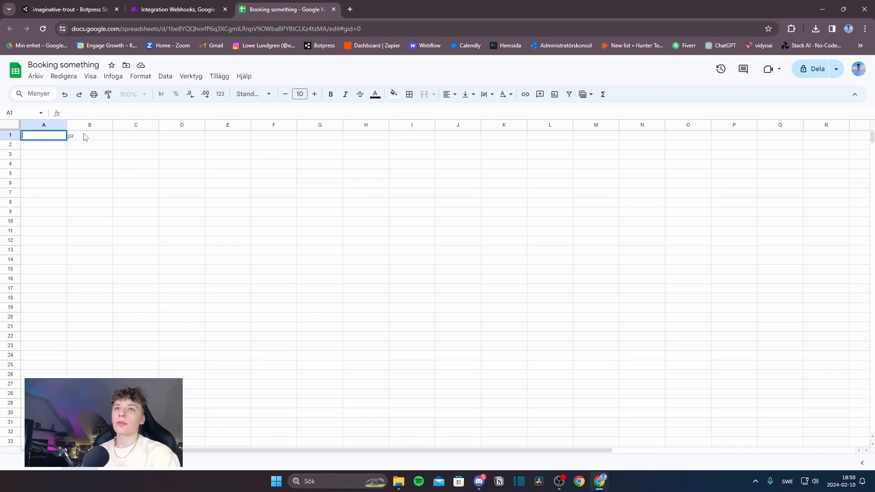
{"action": "type", "text": "Person Name"}
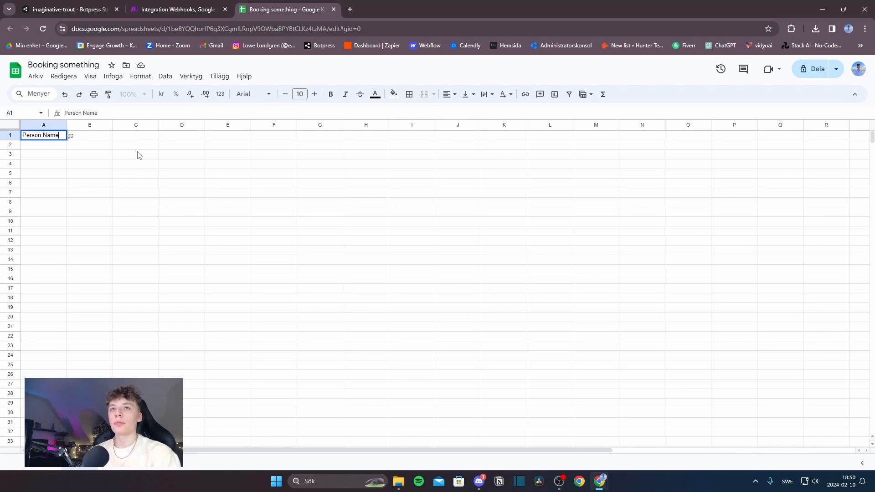
{"action": "key", "text": "Return"}
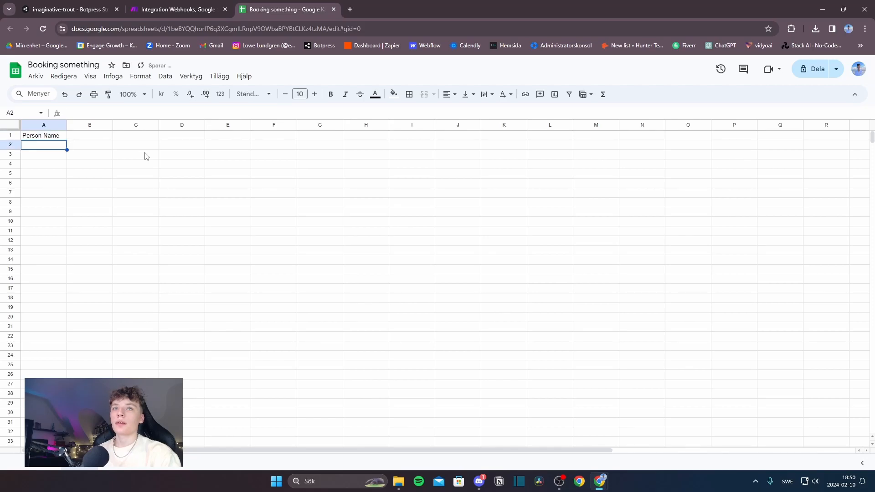
{"action": "left_click", "coordinate": [91, 136]}
{"action": "type", "text": "Emi"}
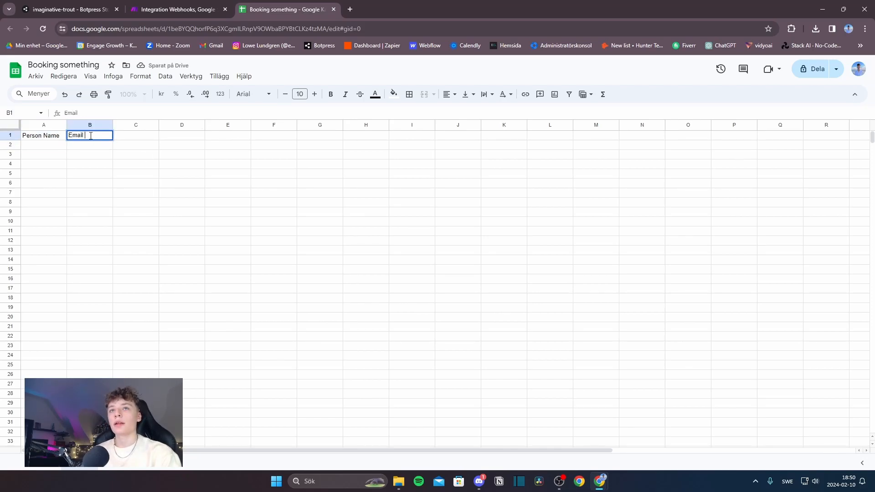
{"action": "type", "text": "dress"}
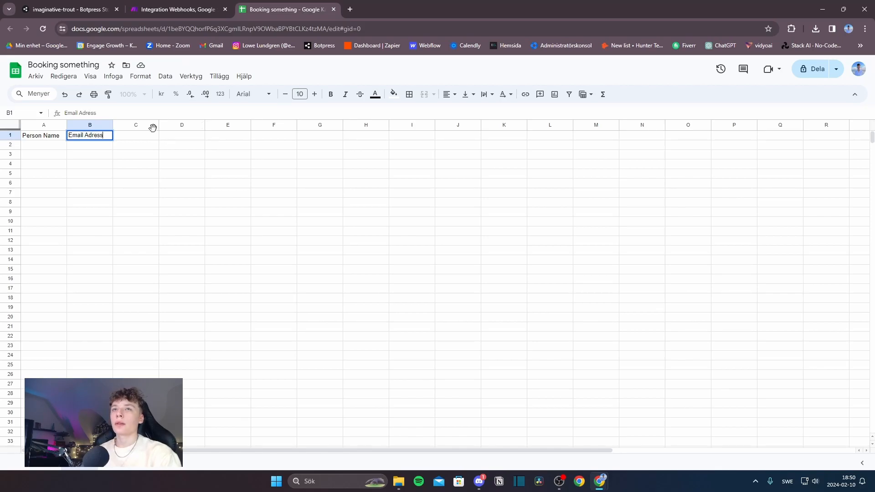
{"action": "left_click", "coordinate": [137, 139]}
{"action": "type", "text": "P"}
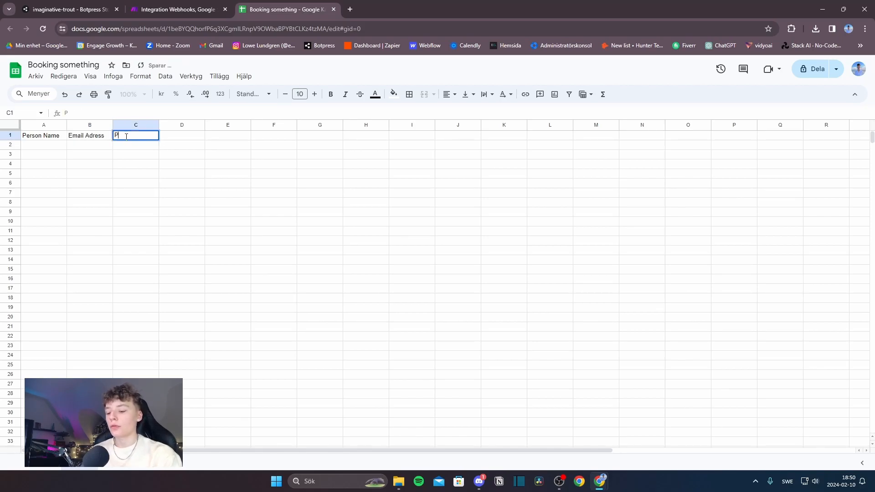
{"action": "type", "text": "hone Number"}
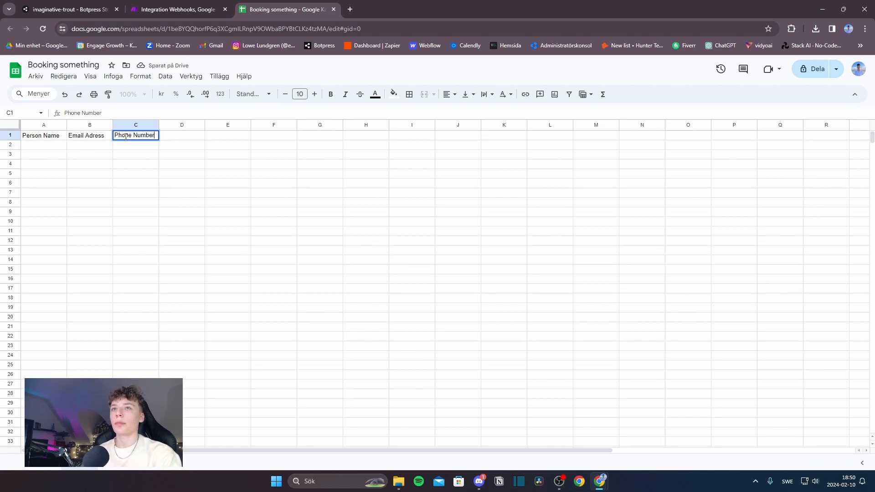
{"action": "left_click", "coordinate": [173, 9]}
{"action": "left_click", "coordinate": [647, 246]}
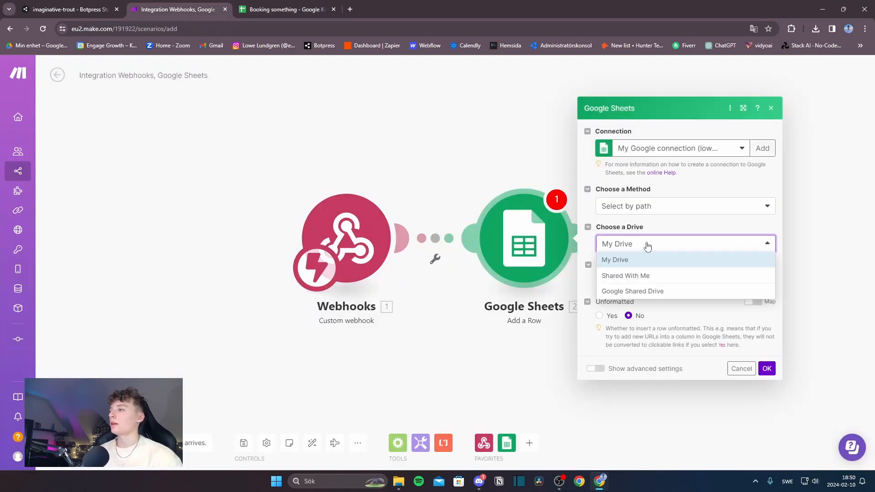
Step: Point Add a Row at My Drive, the Booking something spreadsheet and its Blad1 sheet
{"action": "left_click", "coordinate": [635, 246]}
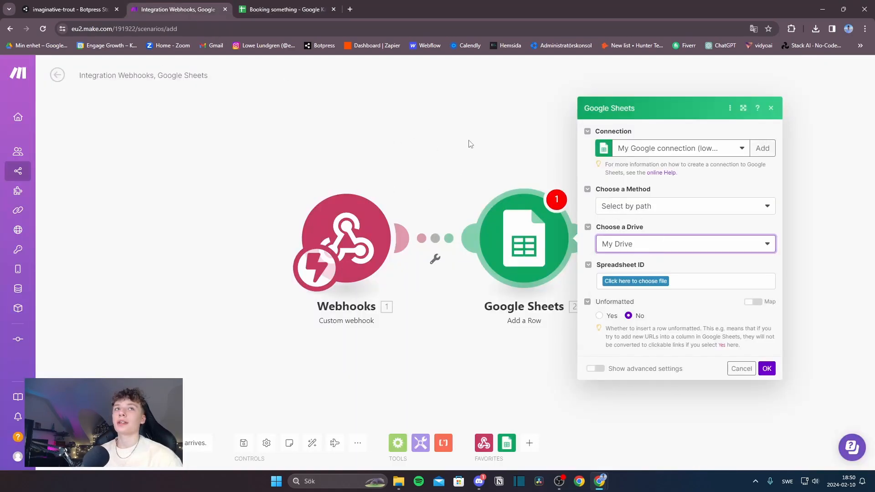
{"action": "left_click", "coordinate": [647, 285]}
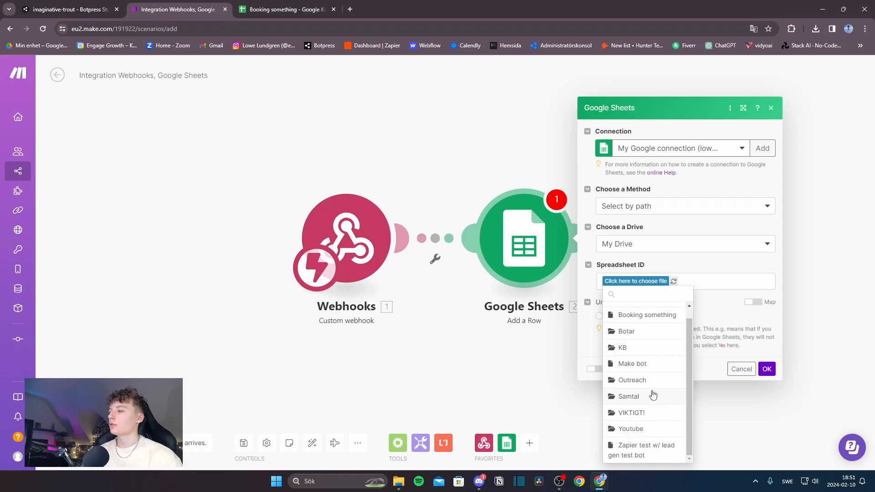
{"action": "scroll", "coordinate": [653, 389], "scroll_direction": "up", "scroll_amount": 1}
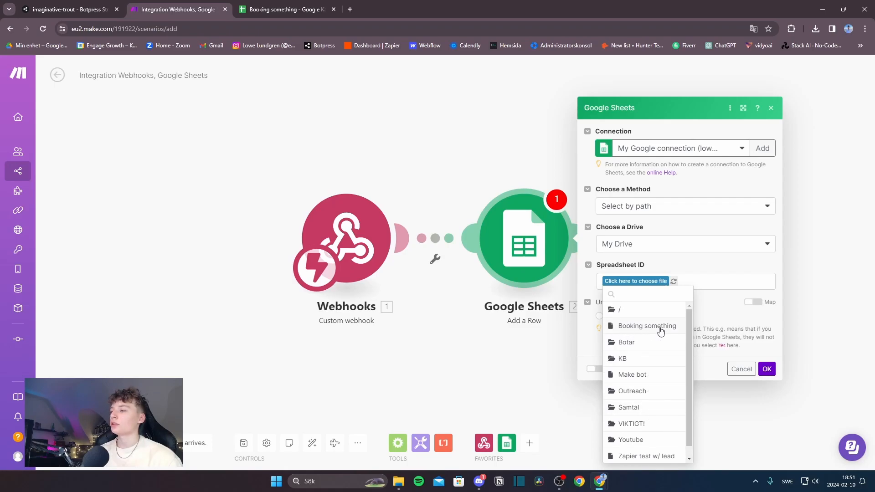
{"action": "left_click", "coordinate": [628, 331]}
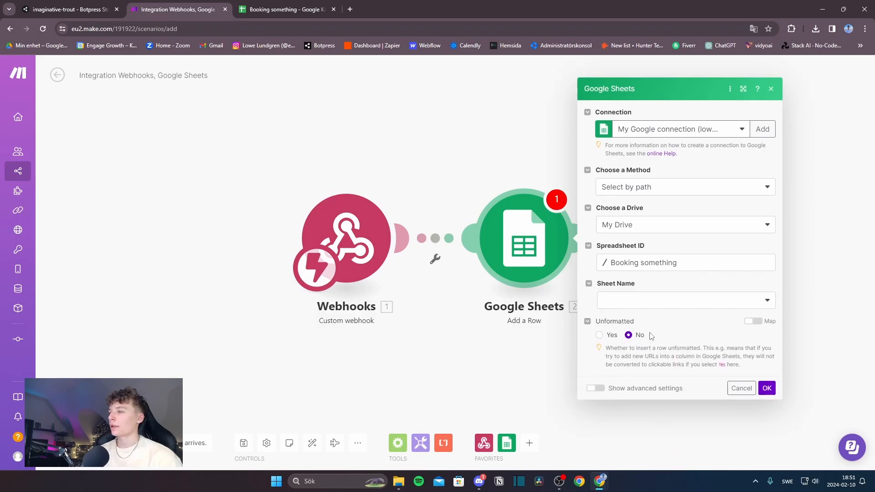
{"action": "left_click", "coordinate": [640, 298]}
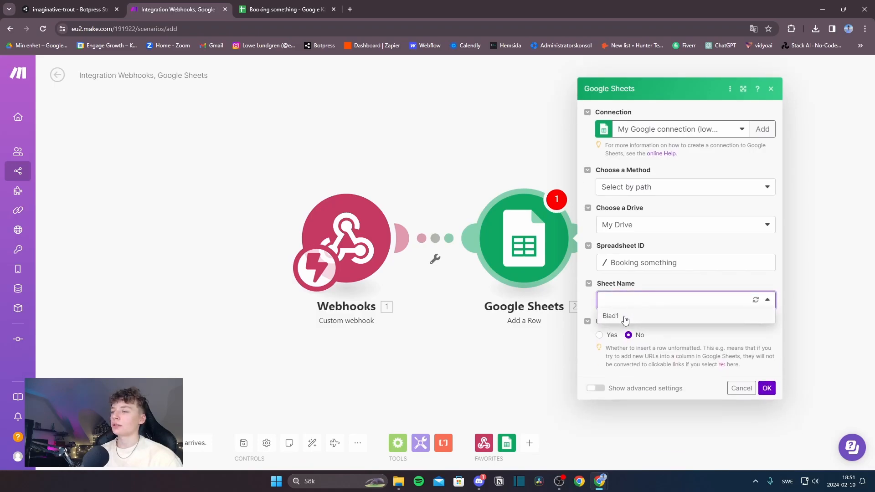
{"action": "left_click", "coordinate": [625, 319]}
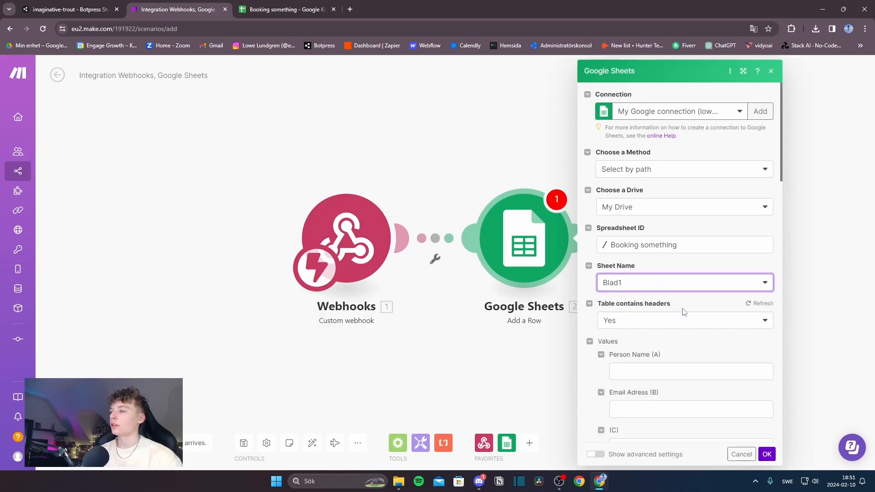
{"action": "scroll", "coordinate": [573, 337], "scroll_direction": "down", "scroll_amount": 1}
{"action": "scroll", "coordinate": [633, 296], "scroll_direction": "down", "scroll_amount": 2}
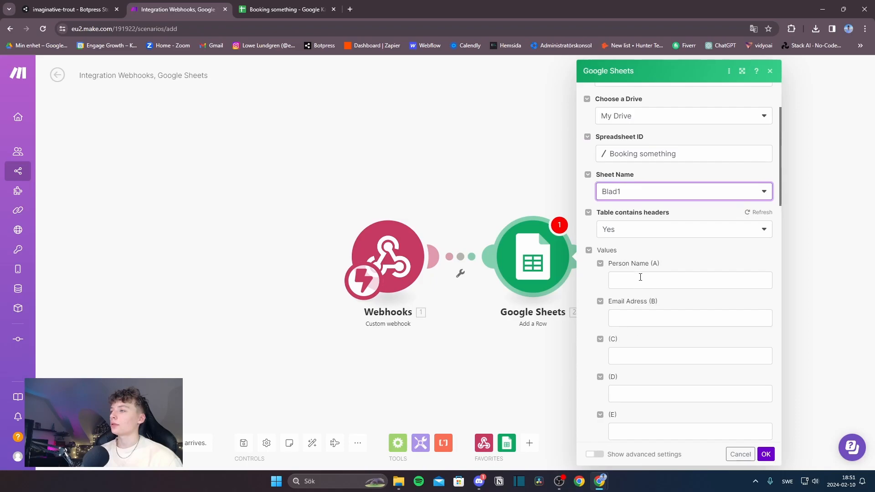
{"action": "scroll", "coordinate": [640, 279], "scroll_direction": "down", "scroll_amount": 4}
{"action": "scroll", "coordinate": [670, 313], "scroll_direction": "up", "scroll_amount": 3}
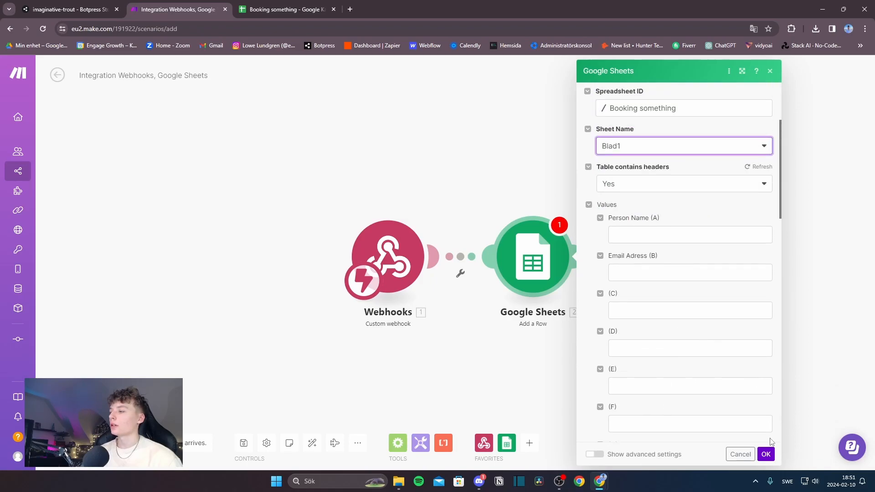
{"action": "left_click", "coordinate": [766, 454]}
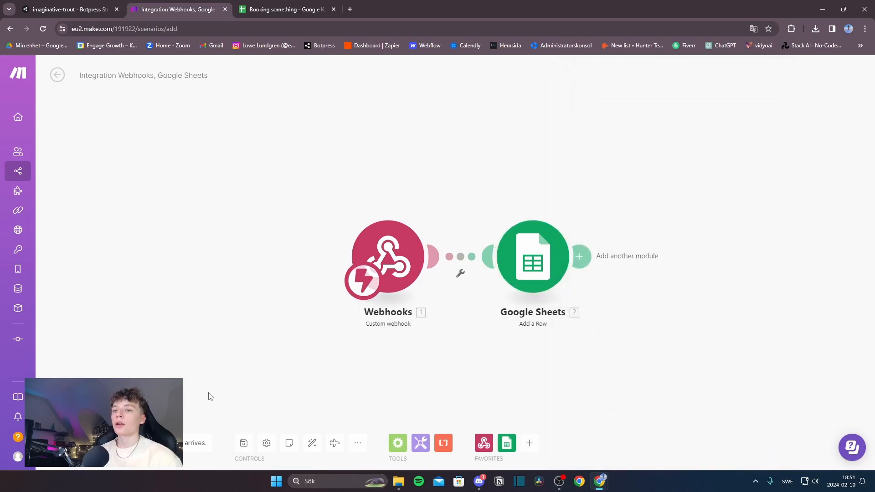
Step: Have the webhook redetermine its data structure so it listens for incoming data
{"action": "left_click", "coordinate": [391, 284]}
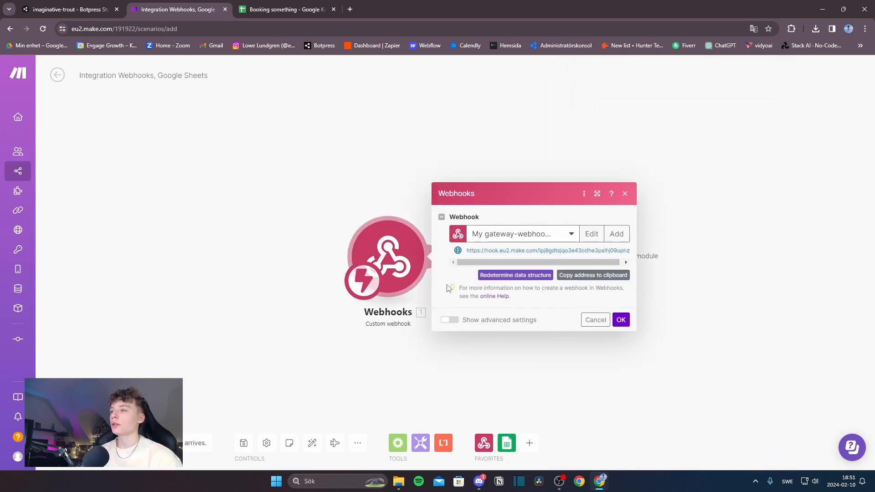
{"action": "left_click", "coordinate": [527, 276]}
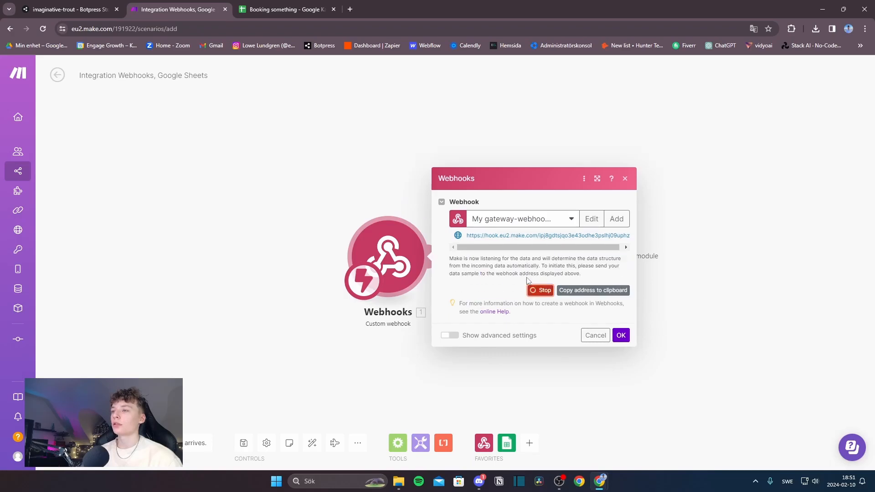
{"action": "left_click", "coordinate": [69, 6]}
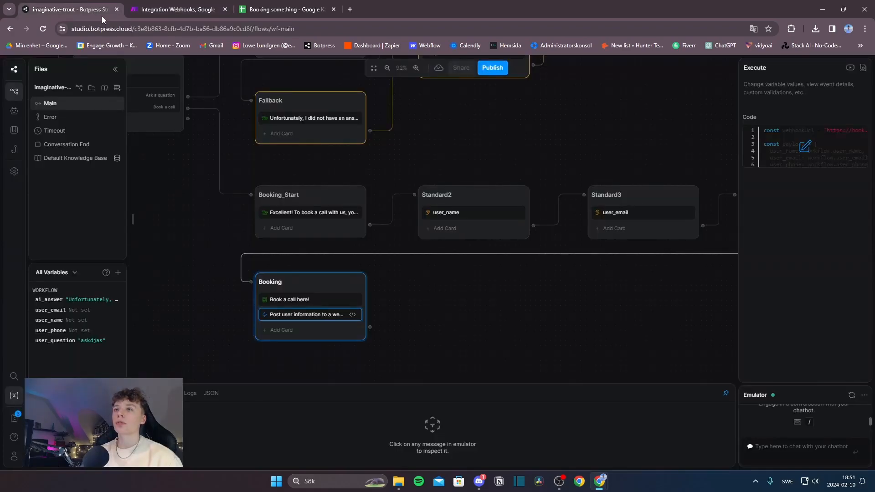
Step: Expand the emulator, greet the bot with 'hi' and choose Book a call
{"action": "left_click", "coordinate": [811, 453]}
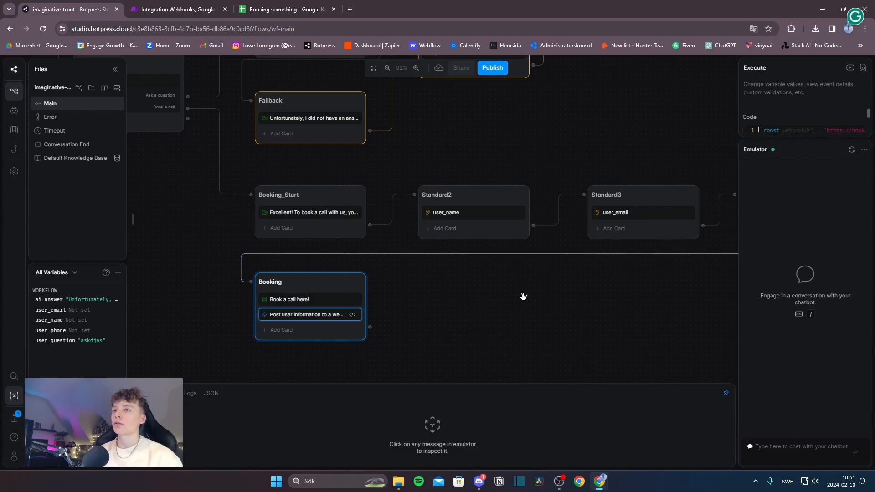
{"action": "left_click_drag", "start_coordinate": [524, 293], "coordinate": [416, 279]}
{"action": "left_click_drag", "start_coordinate": [606, 317], "coordinate": [588, 291]}
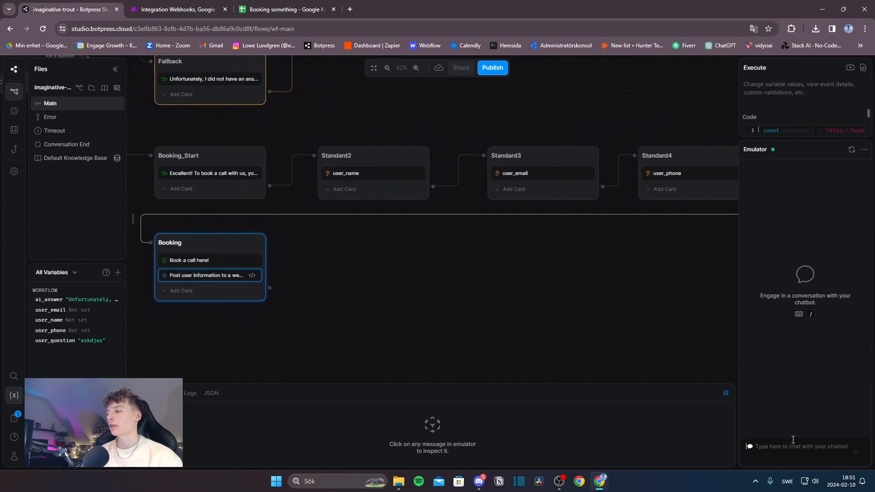
{"action": "type", "text": "hi"}
{"action": "key", "text": "Return"}
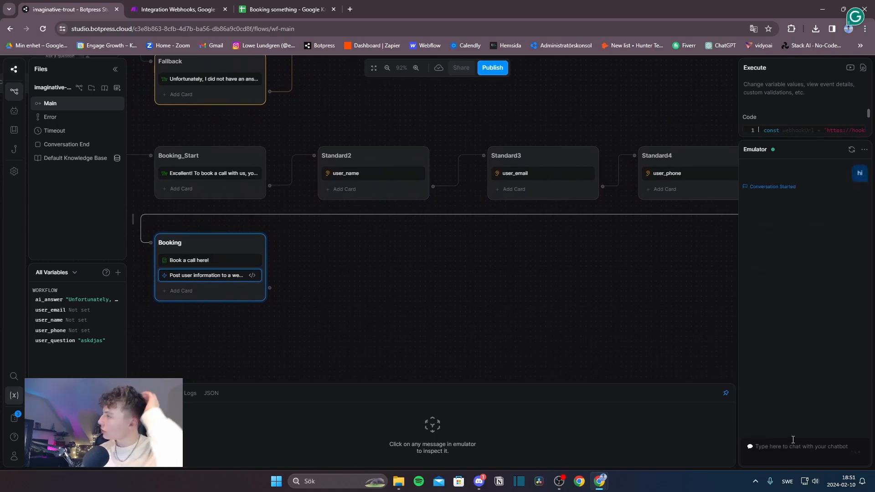
{"action": "left_click", "coordinate": [804, 288]}
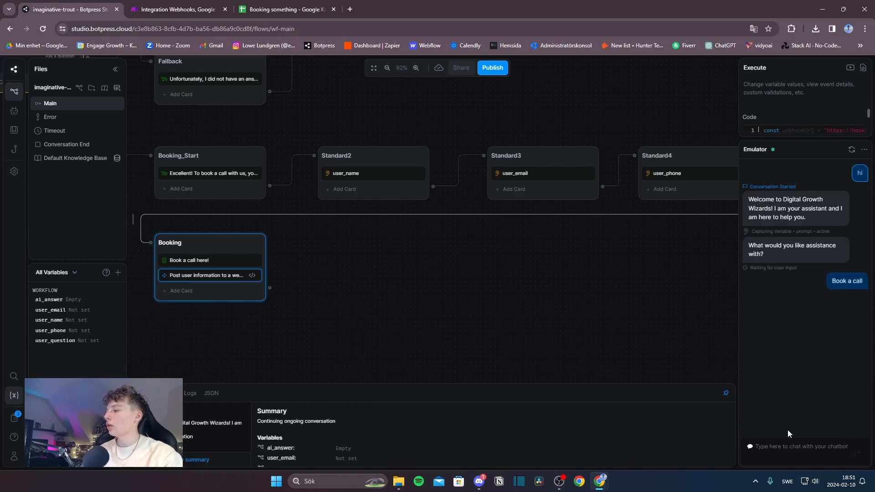
Step: Answer the bot with a test full name, email address and phone number
{"action": "type", "text": "John Lennon"}
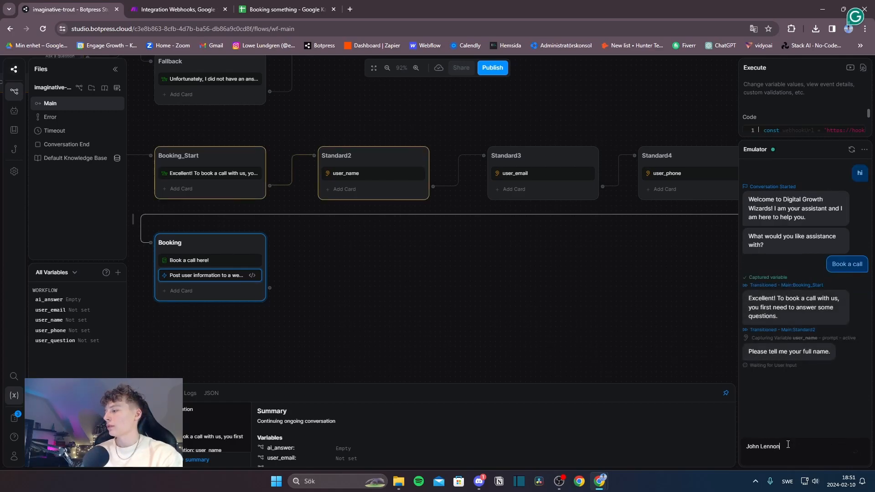
{"action": "key", "text": "Return"}
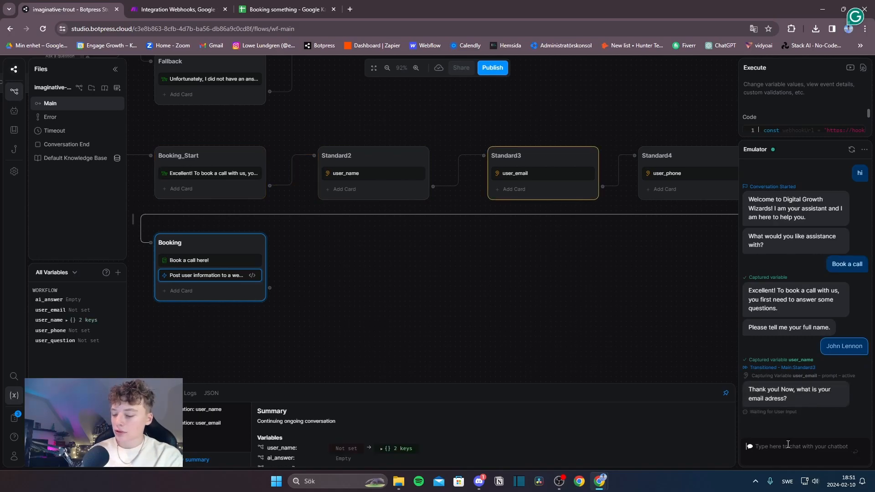
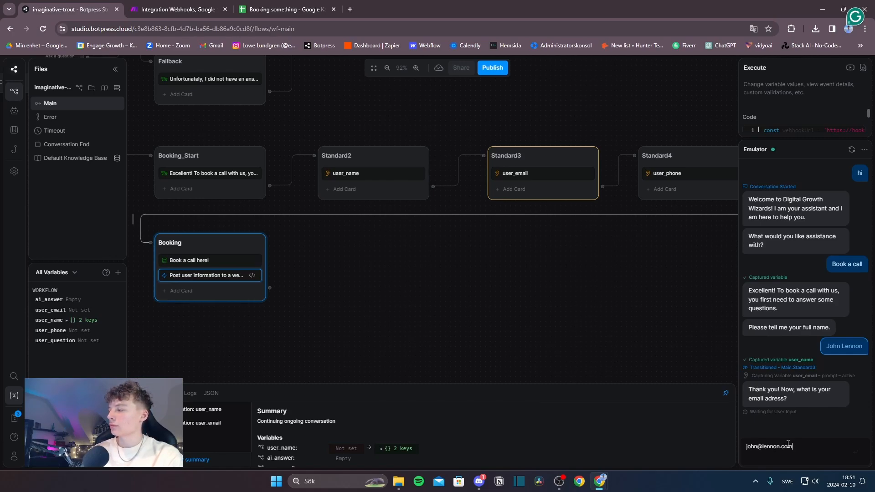
{"action": "key", "text": "Return"}
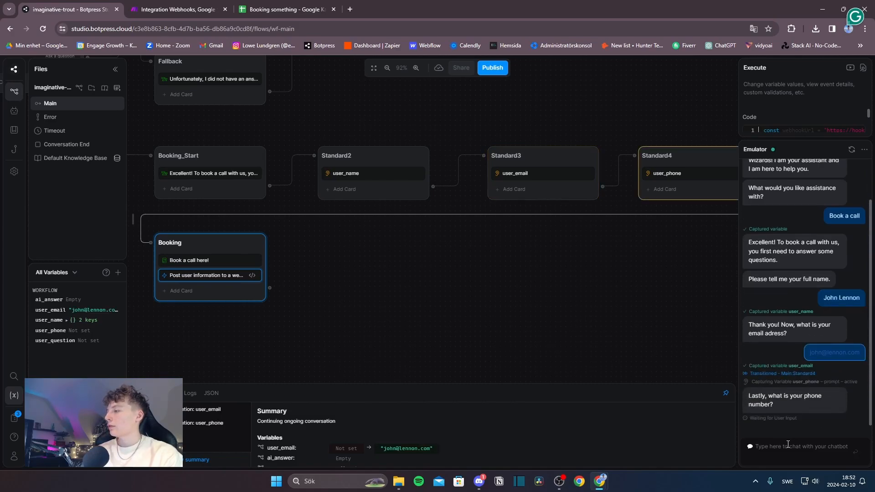
{"action": "type", "text": "1234"}
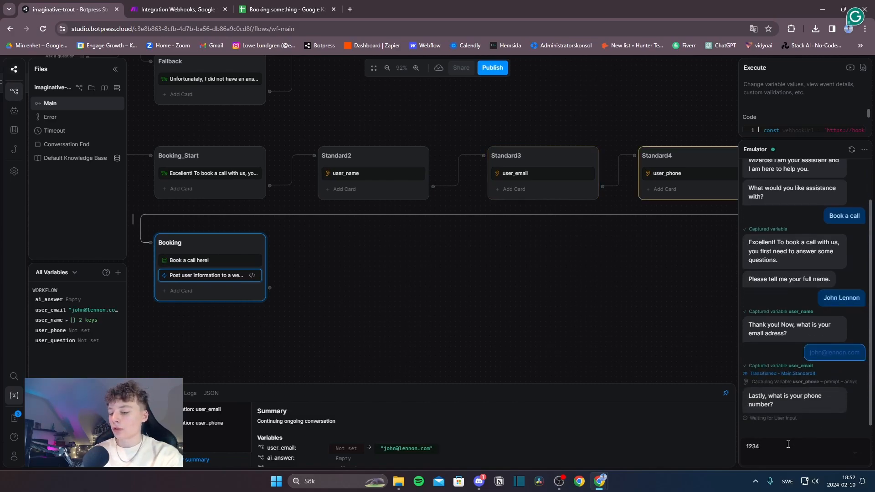
{"action": "type", "text": "567890"}
{"action": "key", "text": "Return"}
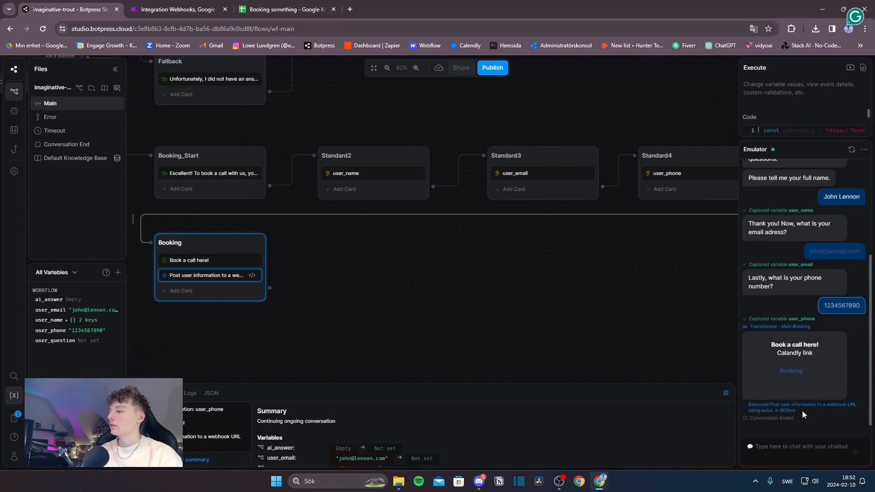
{"action": "left_click", "coordinate": [176, 9]}
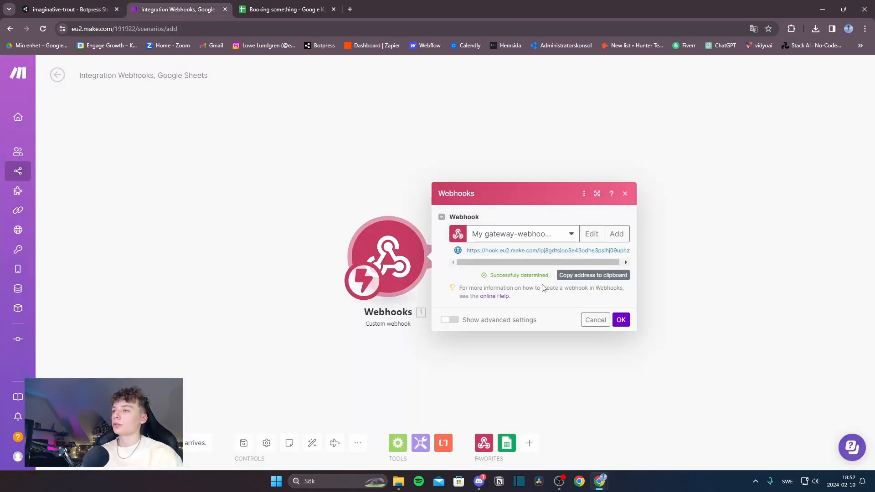
Step: Accept the data structure and map first/last name to A, user_email to B, user_phone to C
{"action": "left_click", "coordinate": [620, 319]}
{"action": "left_click", "coordinate": [536, 271]}
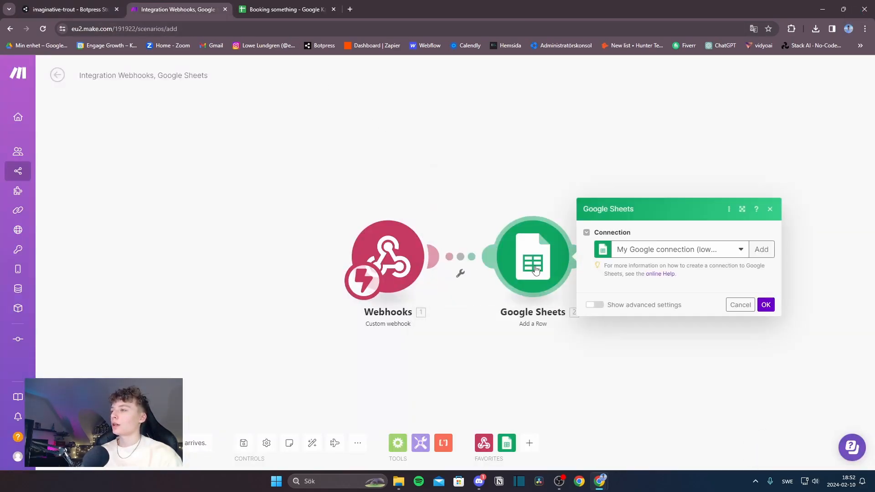
{"action": "scroll", "coordinate": [641, 343], "scroll_direction": "down", "scroll_amount": 1}
{"action": "scroll", "coordinate": [641, 343], "scroll_direction": "down", "scroll_amount": 1}
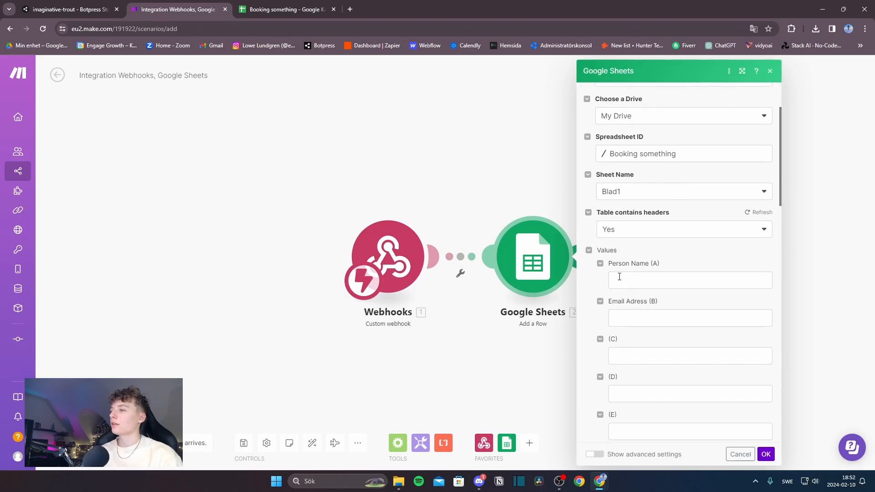
{"action": "left_click", "coordinate": [619, 280]}
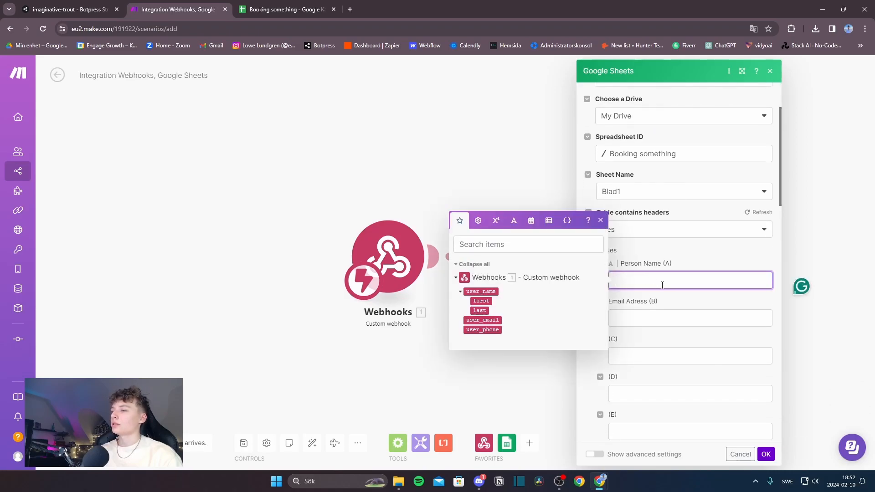
{"action": "left_click", "coordinate": [480, 301]}
{"action": "left_click", "coordinate": [480, 310]}
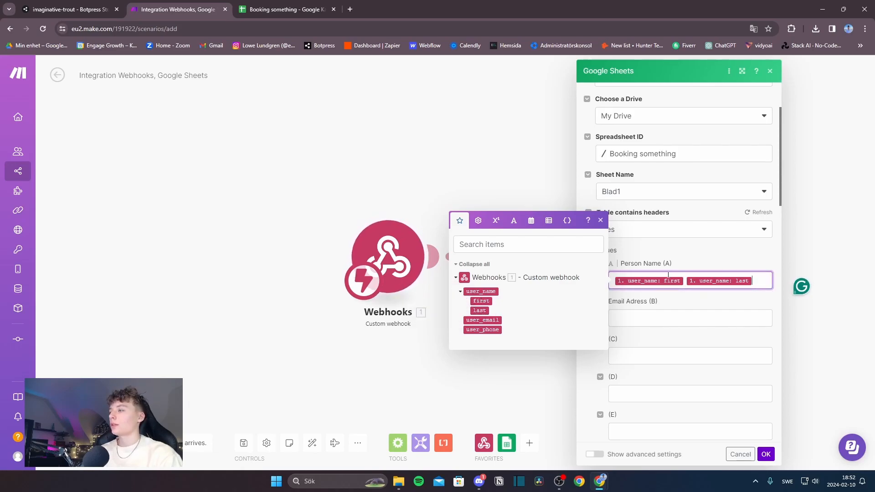
{"action": "left_click", "coordinate": [640, 318]}
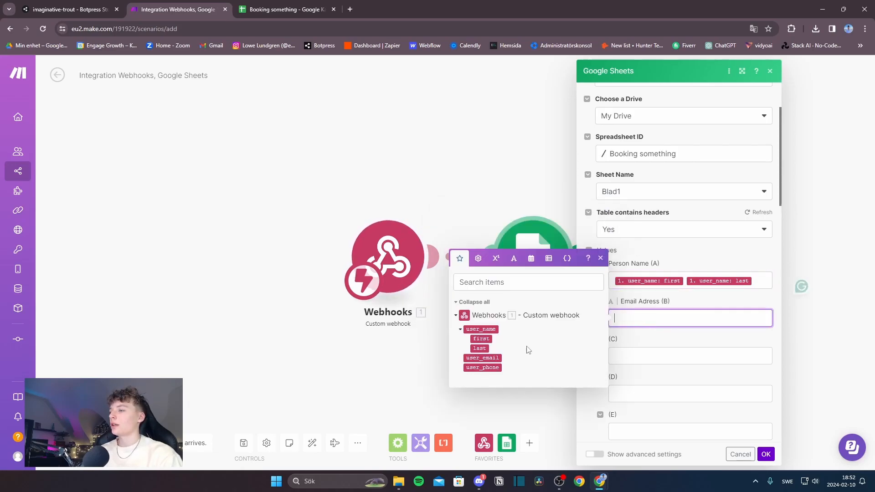
{"action": "left_click", "coordinate": [492, 358]}
{"action": "left_click", "coordinate": [619, 357]}
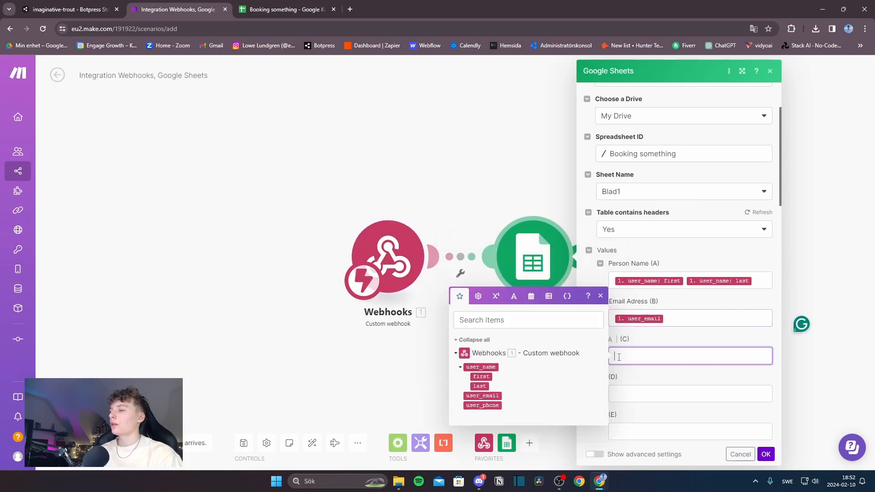
{"action": "left_click", "coordinate": [483, 405]}
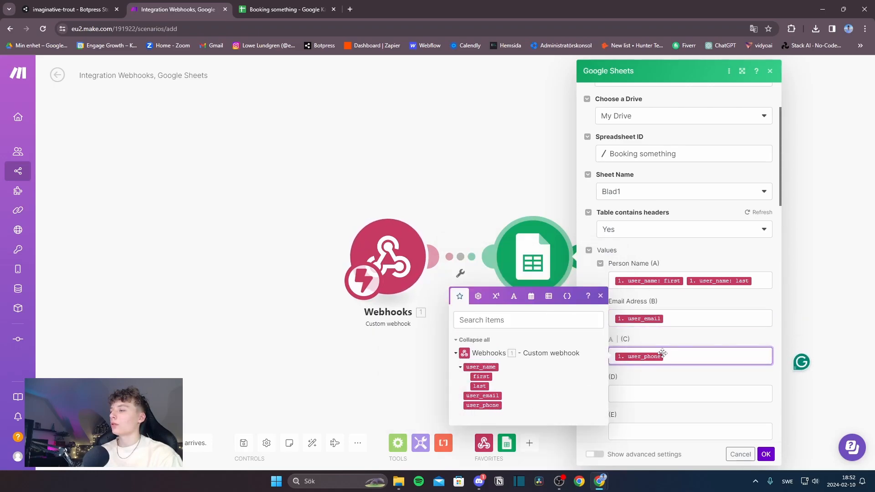
Step: Save the Google Sheets column mappings and run the scenario to listen for data
{"action": "left_click", "coordinate": [297, 6]}
{"action": "left_click", "coordinate": [228, 165]}
{"action": "left_click", "coordinate": [208, 7]}
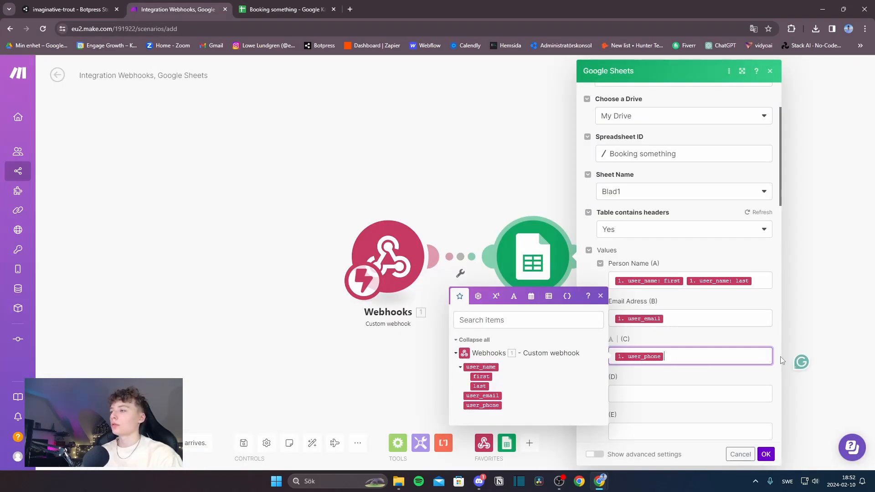
{"action": "left_click", "coordinate": [856, 345]}
{"action": "left_click", "coordinate": [553, 289]}
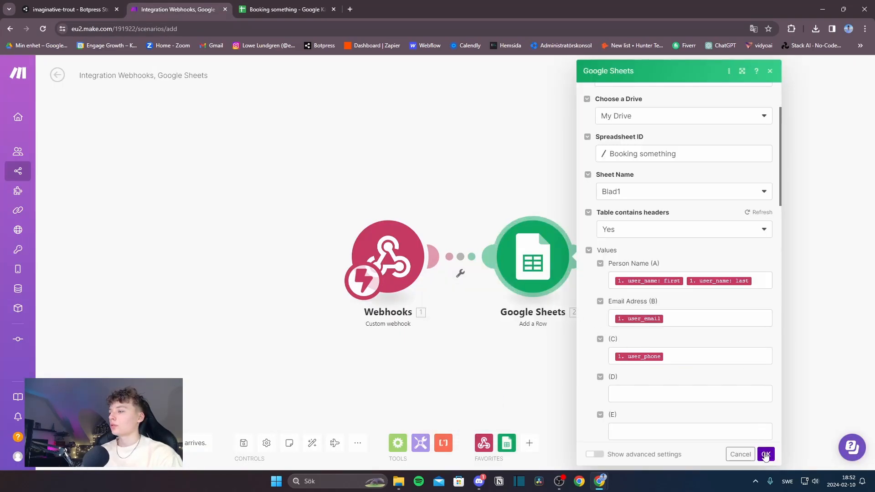
{"action": "left_click", "coordinate": [766, 455]}
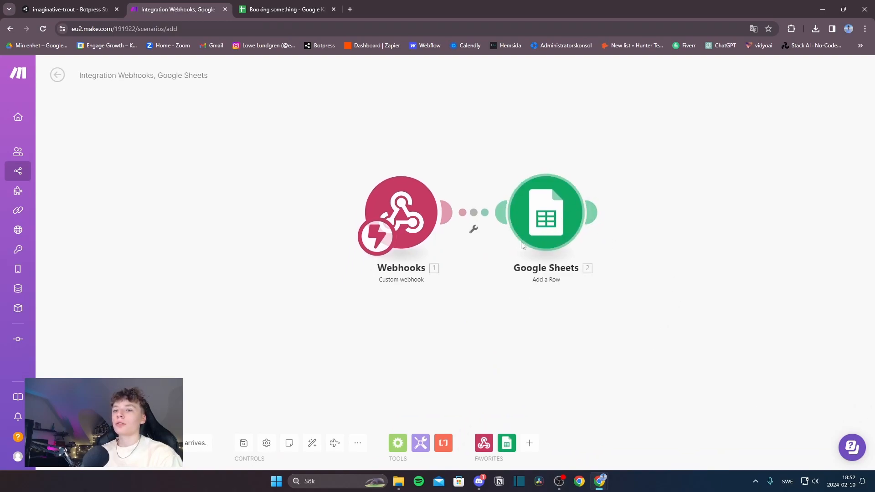
{"action": "left_click", "coordinate": [73, 443]}
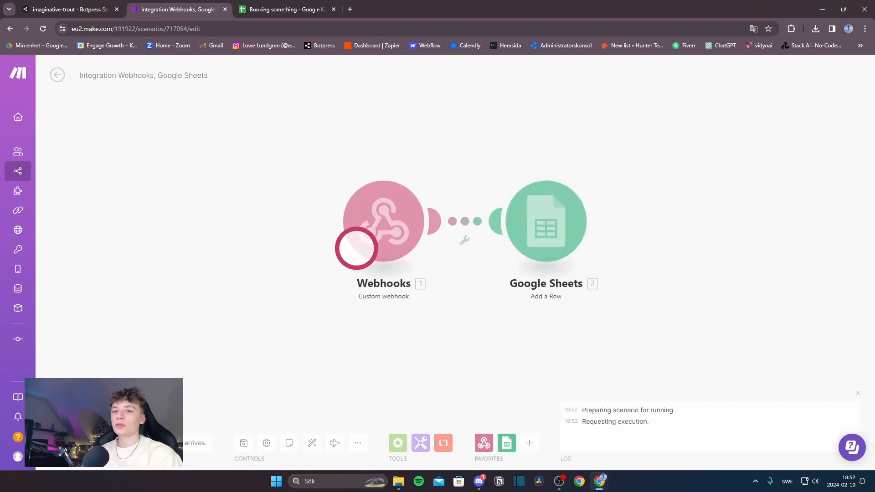
Step: Restart the emulator conversation, send 'Hi' and choose Book a call
{"action": "left_click", "coordinate": [70, 4]}
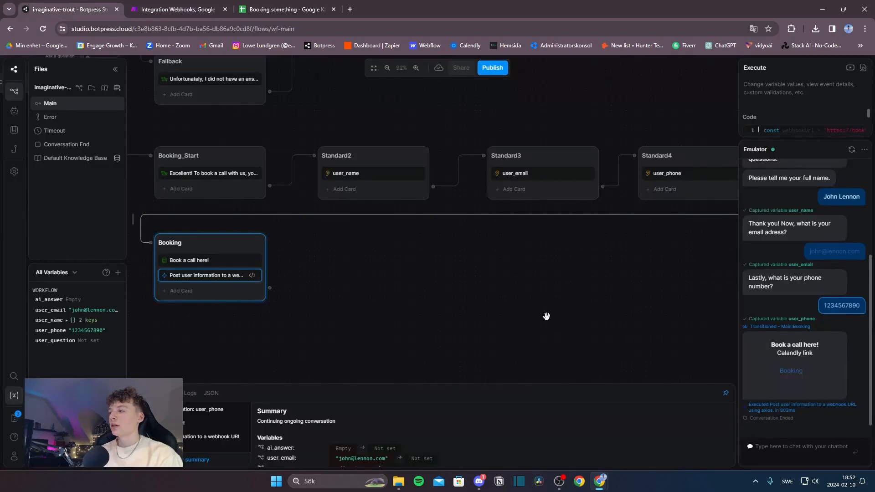
{"action": "left_click", "coordinate": [852, 150]}
{"action": "type", "text": "Hi"}
{"action": "key", "text": "Return"}
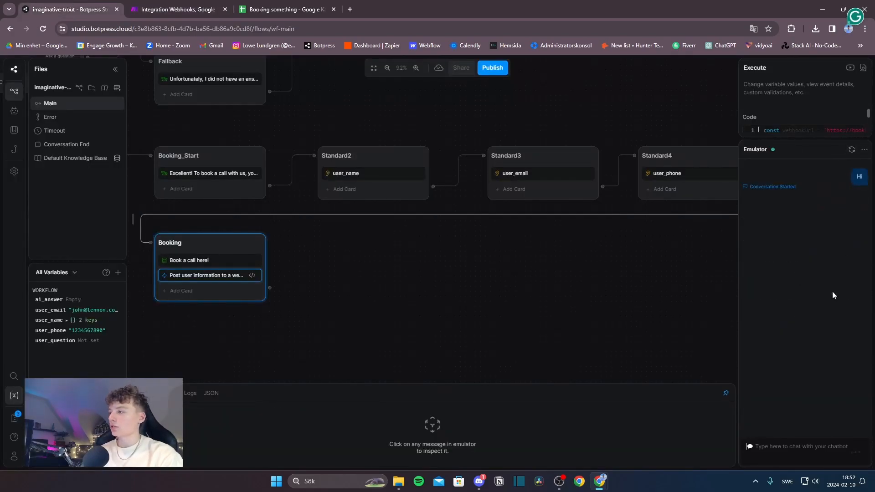
{"action": "left_click", "coordinate": [796, 287]}
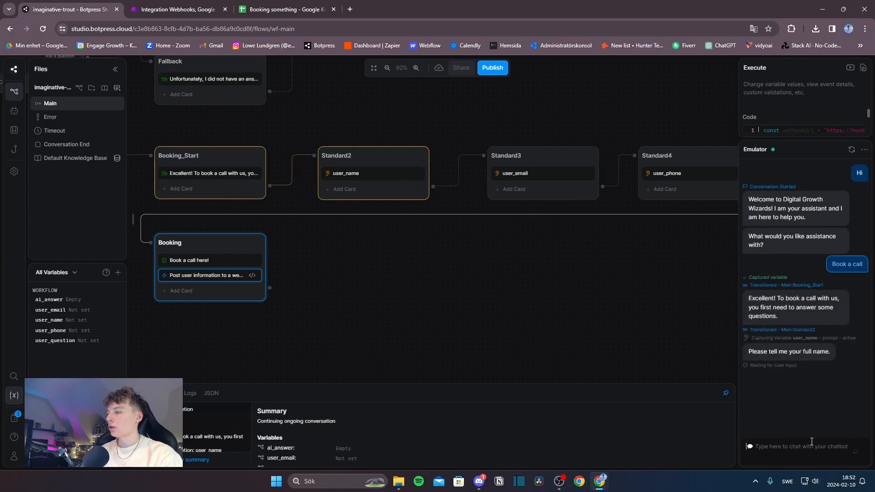
Step: Answer with a test name, email and phone, then check the new row in Booking something
{"action": "type", "text": "John Lennon"}
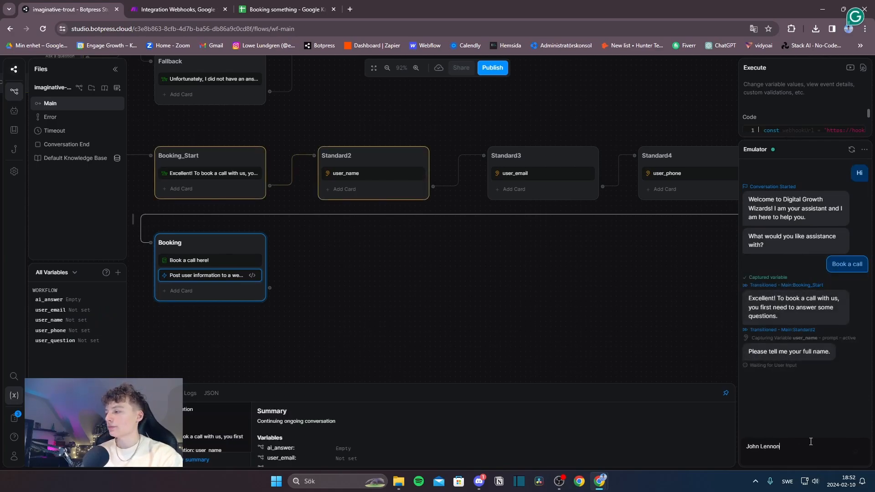
{"action": "key", "text": "Return"}
{"action": "left_click", "coordinate": [811, 441]}
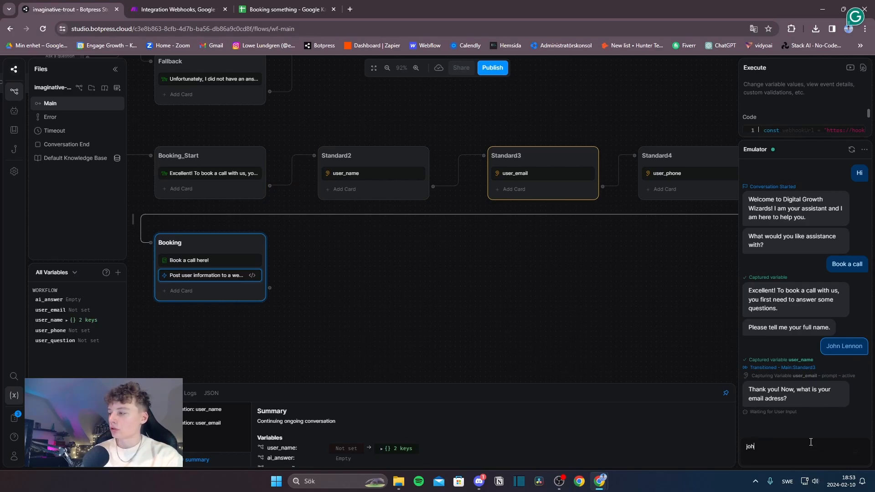
{"action": "key", "text": "Return"}
{"action": "type", "text": "1234567"}
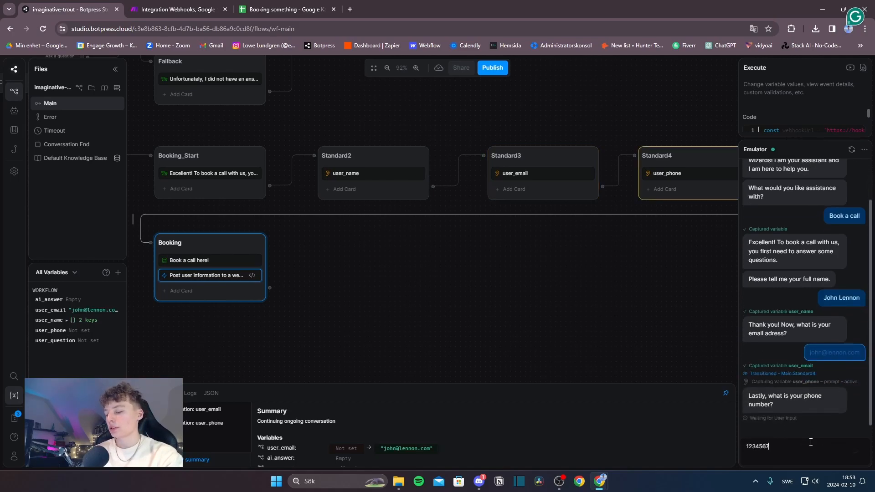
{"action": "type", "text": "890"}
{"action": "key", "text": "Return"}
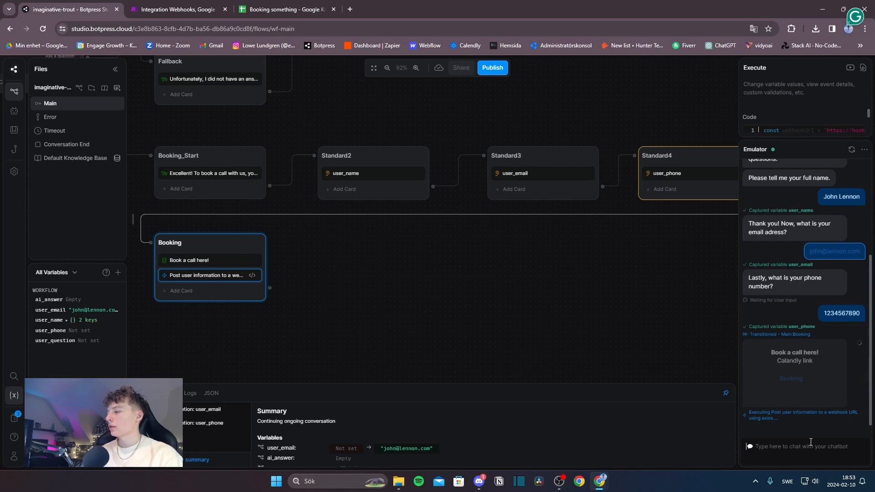
{"action": "left_click", "coordinate": [276, 10]}
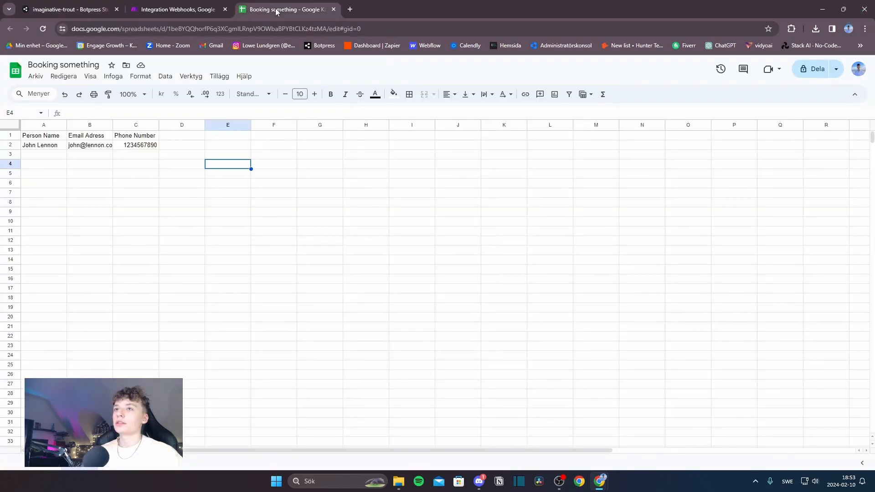
{"action": "left_click", "coordinate": [53, 137]}
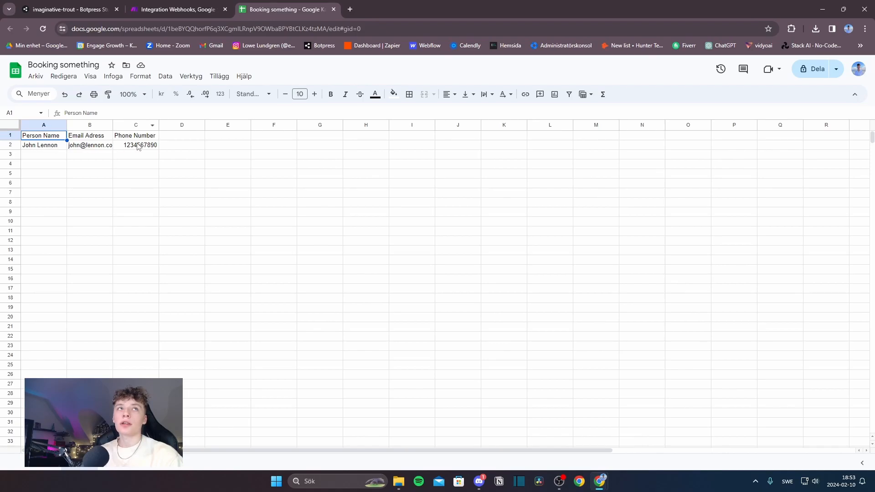
{"action": "left_click", "coordinate": [67, 5]}
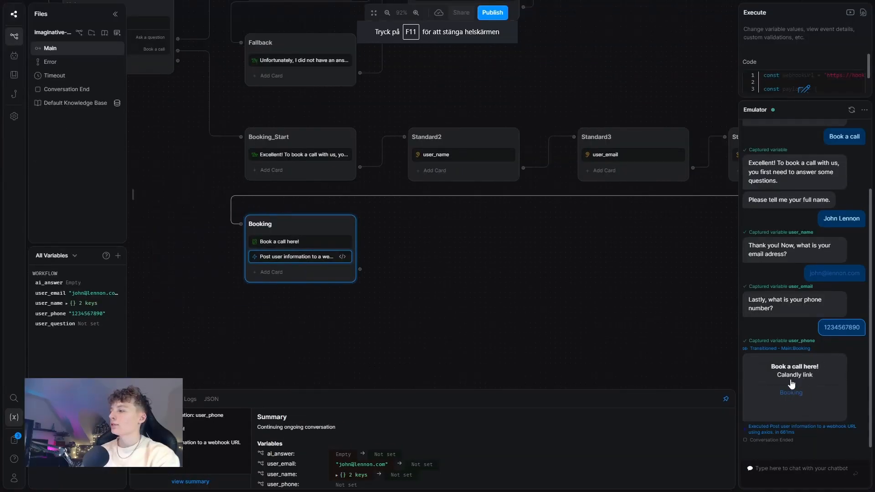
Step: Open the bot's Calendly booking link and view the time slots for February 12
{"action": "left_click", "coordinate": [786, 395]}
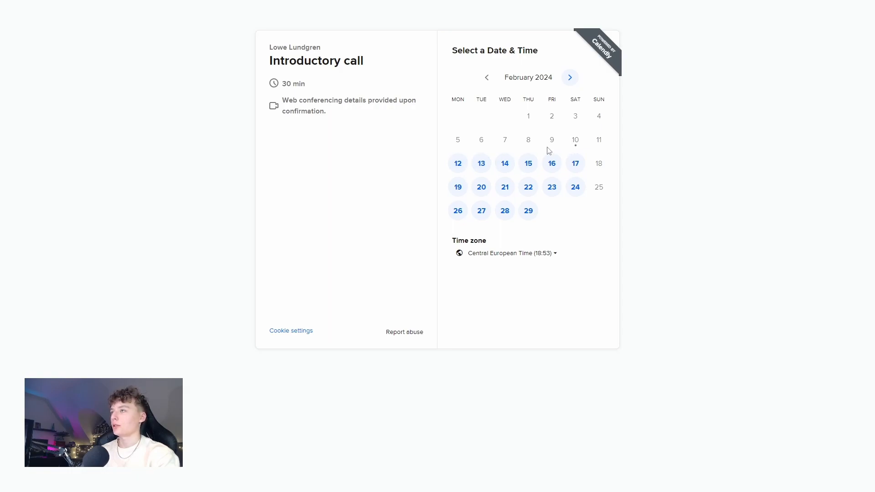
{"action": "left_click", "coordinate": [458, 167]}
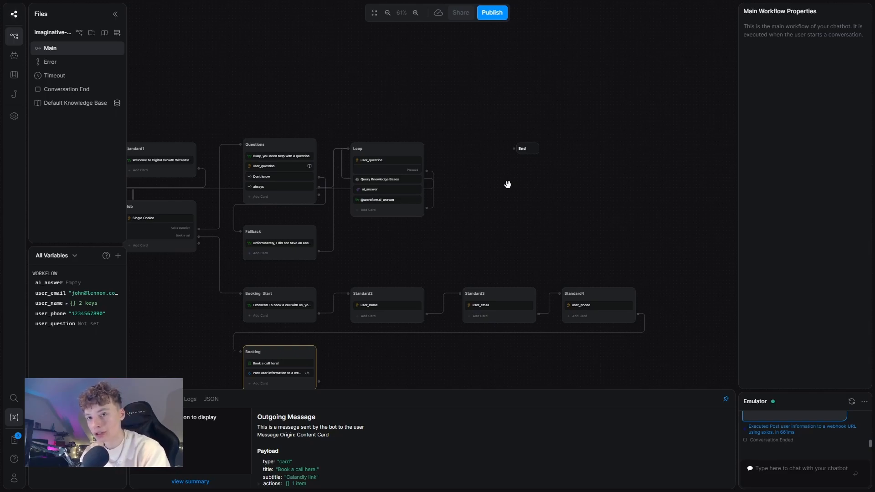
Step: Add a third 'Exit' choice to the Hub question and link it to the End node
{"action": "left_click_drag", "start_coordinate": [435, 231], "coordinate": [553, 211]}
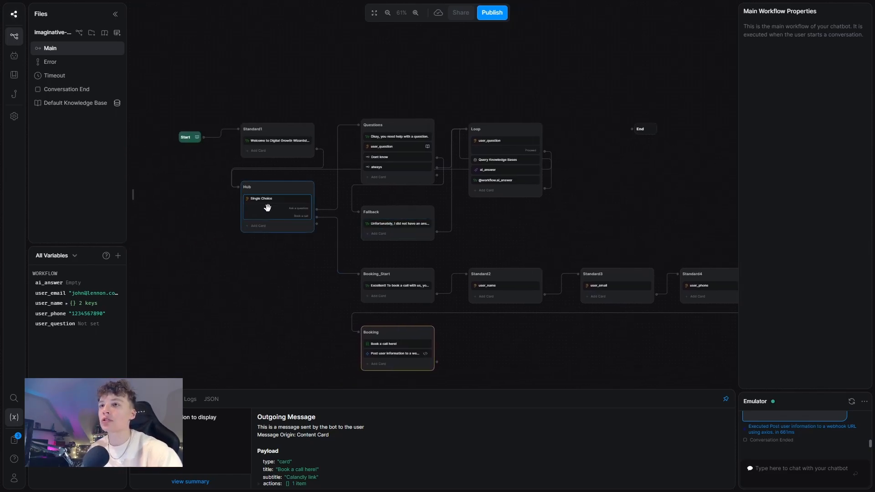
{"action": "scroll", "coordinate": [269, 204], "scroll_direction": "up", "scroll_amount": 1}
{"action": "left_click", "coordinate": [293, 206]}
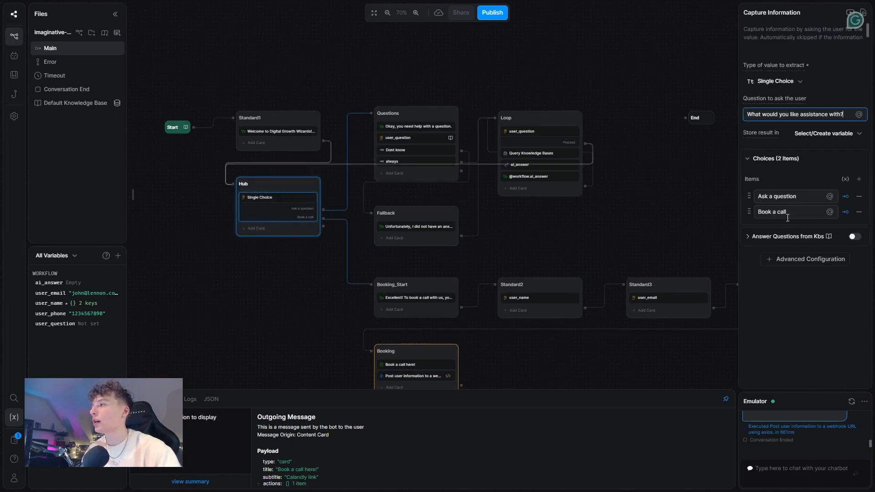
{"action": "left_click", "coordinate": [859, 180]}
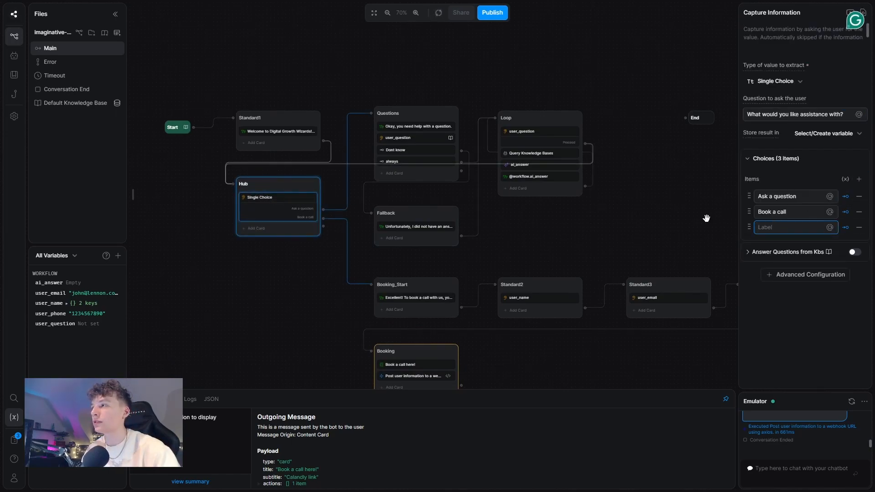
{"action": "type", "text": "Exit"}
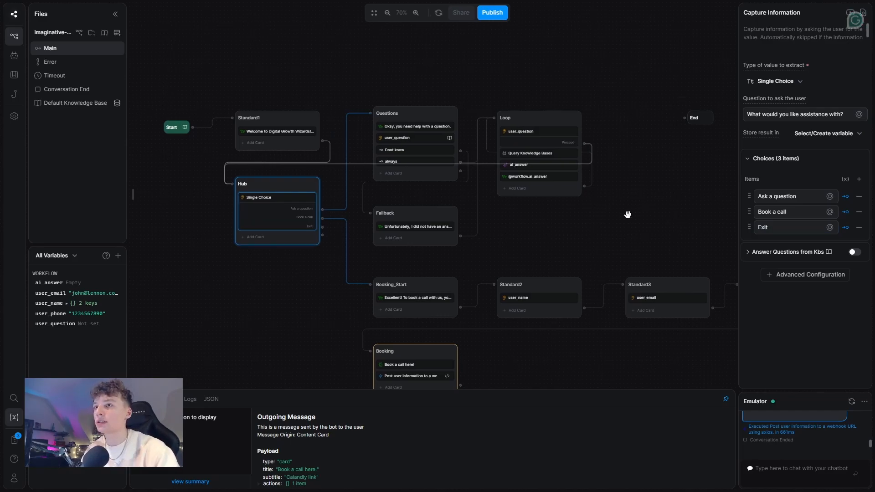
{"action": "left_click_drag", "start_coordinate": [323, 227], "coordinate": [686, 117]}
{"action": "left_click", "coordinate": [653, 194]}
{"action": "left_click_drag", "start_coordinate": [653, 194], "coordinate": [576, 137]}
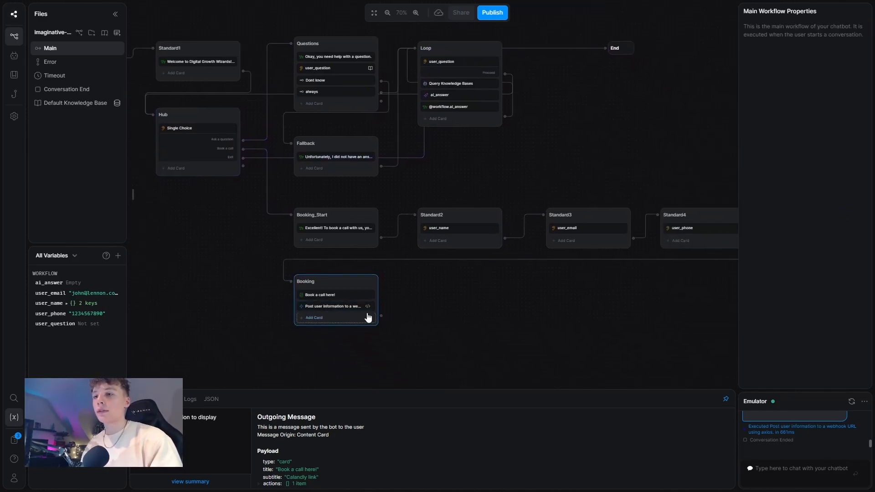
Step: Create a standard node after Booking, connect Booking to it, and name it Booking_Confirm
{"action": "scroll", "coordinate": [412, 319], "scroll_direction": "up", "scroll_amount": 1}
{"action": "right_click", "coordinate": [408, 293]}
{"action": "left_click", "coordinate": [448, 307]}
{"action": "left_click_drag", "start_coordinate": [454, 297], "coordinate": [477, 269]}
{"action": "left_click_drag", "start_coordinate": [377, 315], "coordinate": [428, 275]}
{"action": "double_click", "coordinate": [448, 275]}
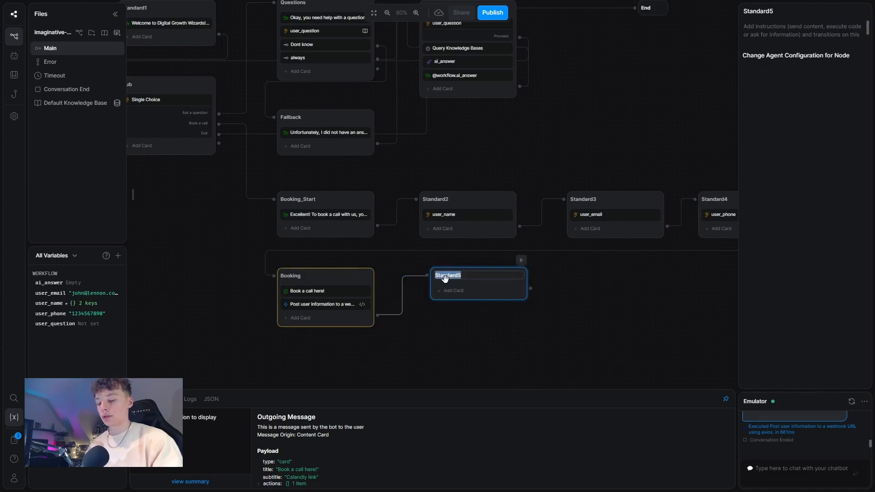
{"action": "type", "text": "Boo"}
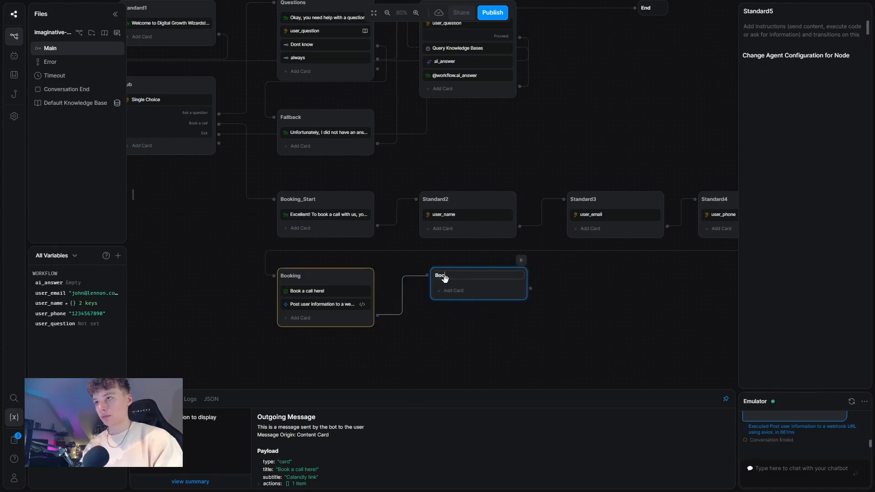
{"action": "type", "text": "king_Confirme"}
{"action": "key", "text": "BackSpace"}
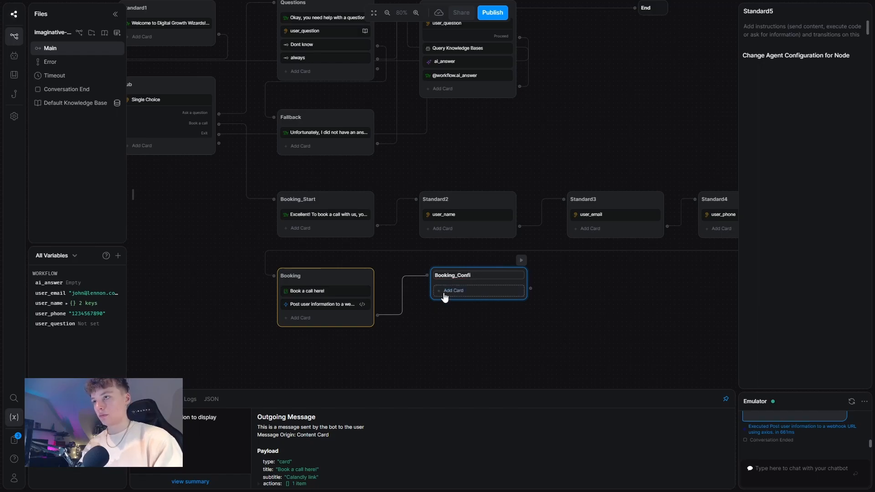
Step: Give Booking_Confirm a text card: 'Thank you for booking a call with us! We look forward to meet'
{"action": "left_click", "coordinate": [445, 294]}
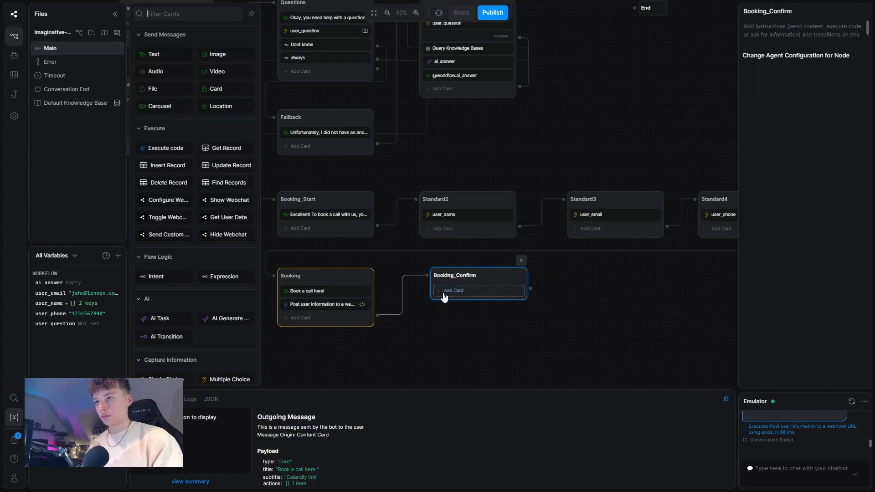
{"action": "left_click", "coordinate": [167, 55]}
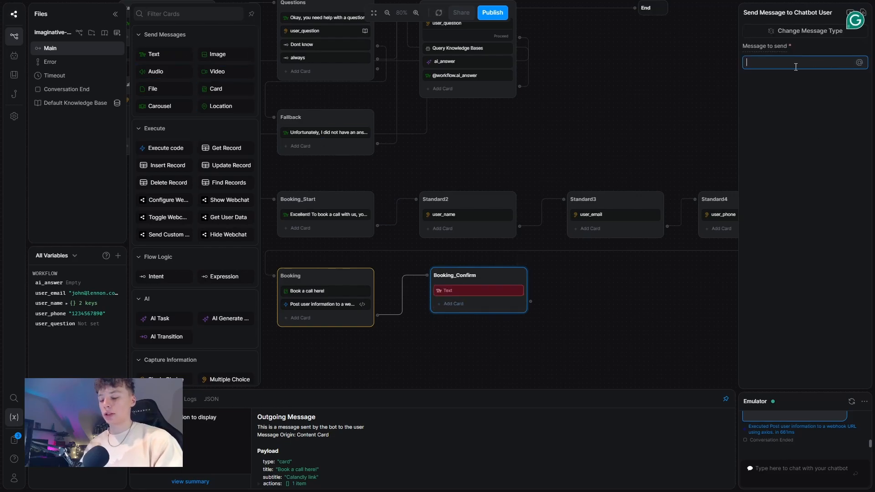
{"action": "type", "text": "Thank you for "}
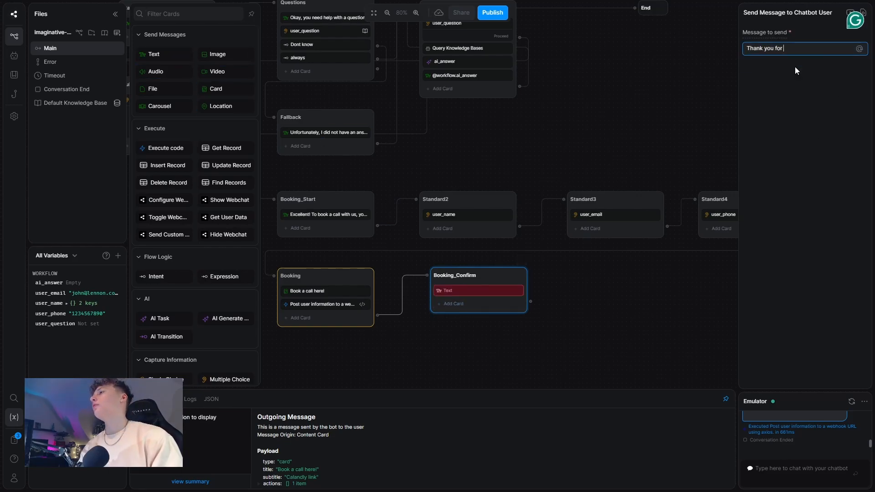
{"action": "type", "text": "book"}
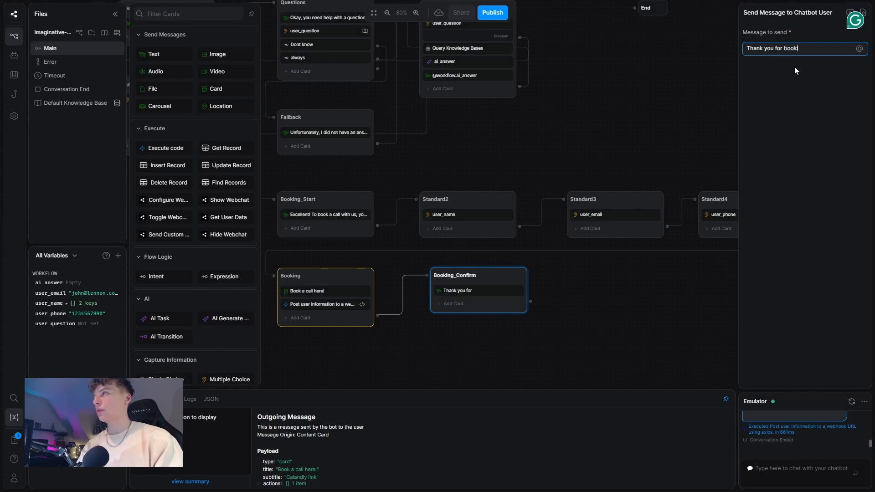
{"action": "type", "text": "ing a call with us."}
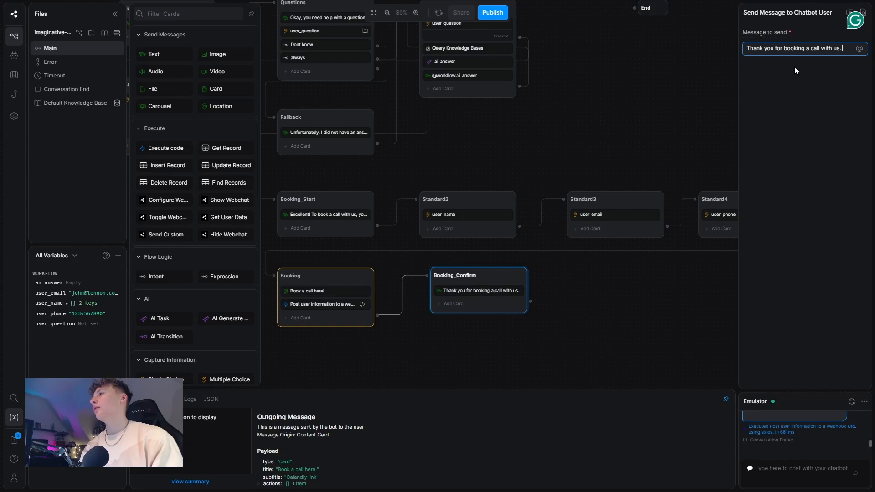
{"action": "key", "text": "BackSpace"}
{"action": "type", "text": "! We"}
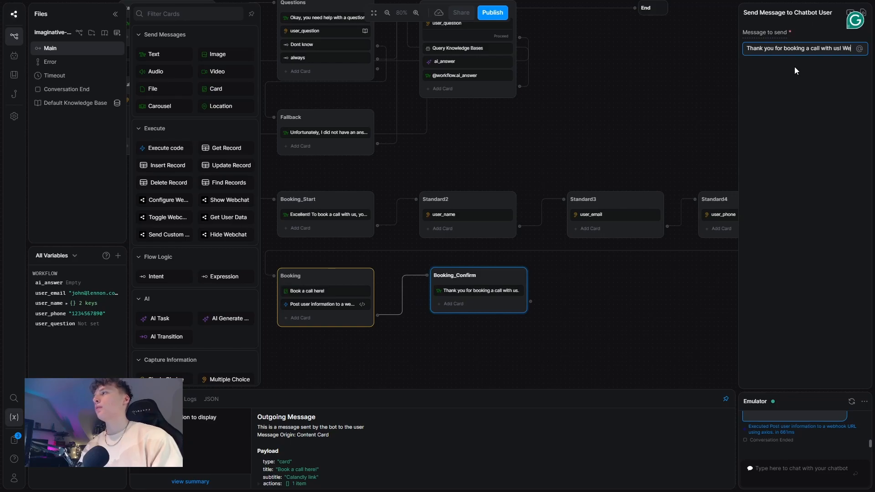
{"action": "type", "text": " look forward of"}
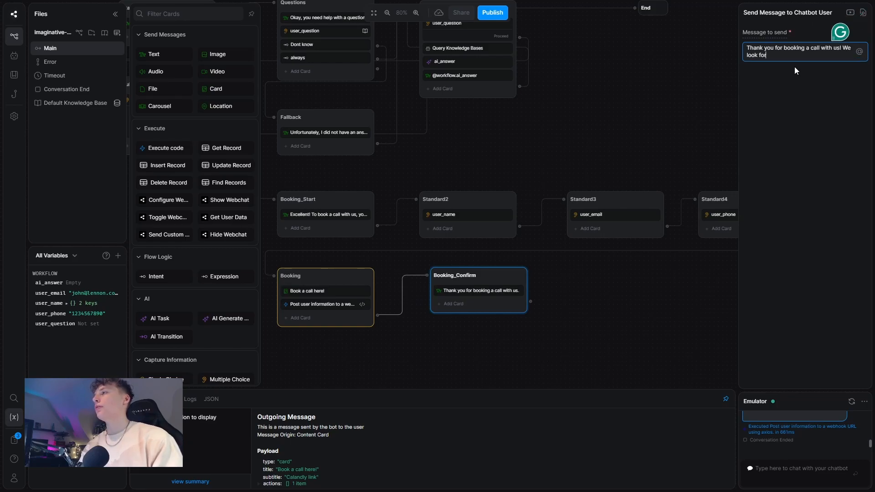
{"action": "key", "text": "BackSpace"}
{"action": "key", "text": "BackSpace"}
{"action": "type", "text": "to meeting"}
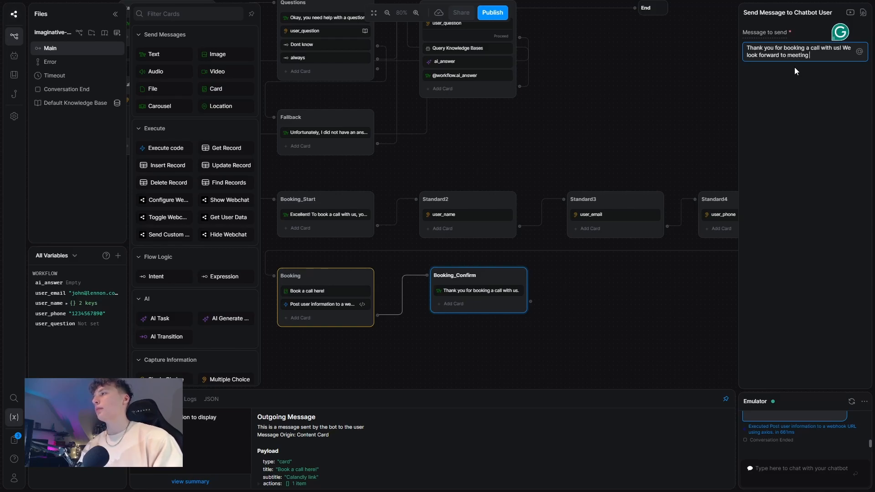
{"action": "left_click", "coordinate": [645, 331]}
Step: Add another new standard node to the right of the workflow
{"action": "left_click_drag", "start_coordinate": [607, 304], "coordinate": [504, 296]}
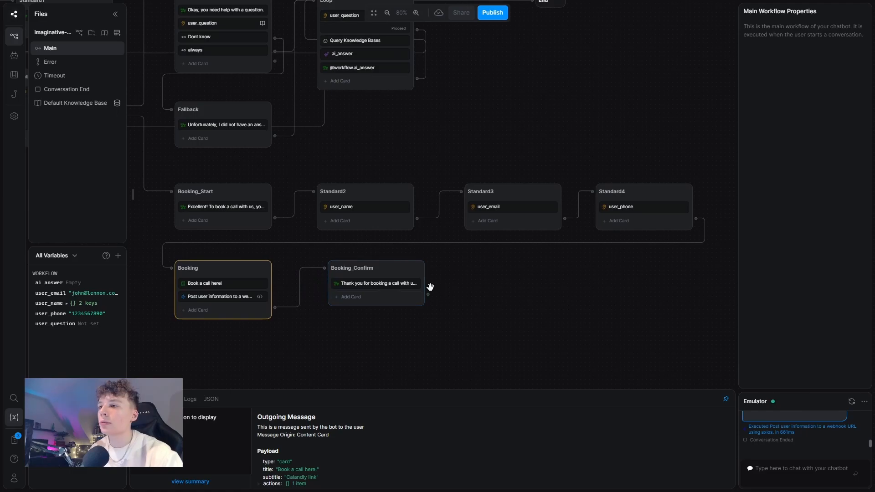
{"action": "right_click", "coordinate": [451, 290]}
{"action": "left_click", "coordinate": [511, 299]}
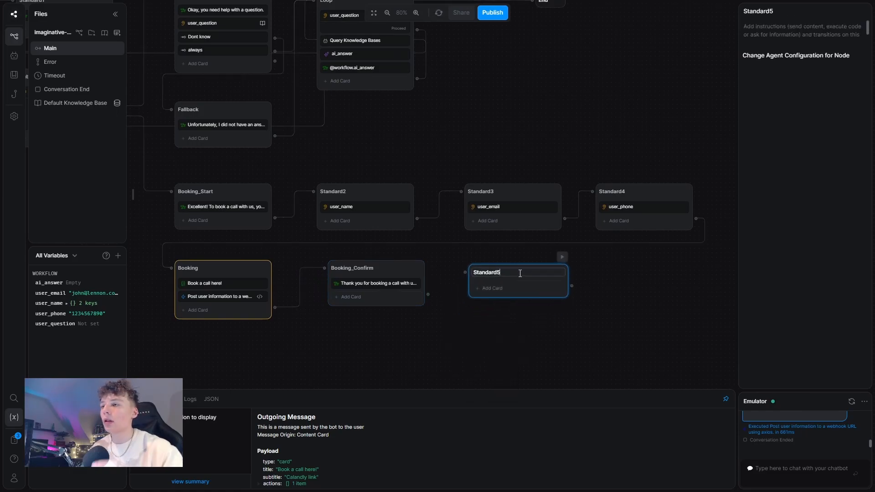
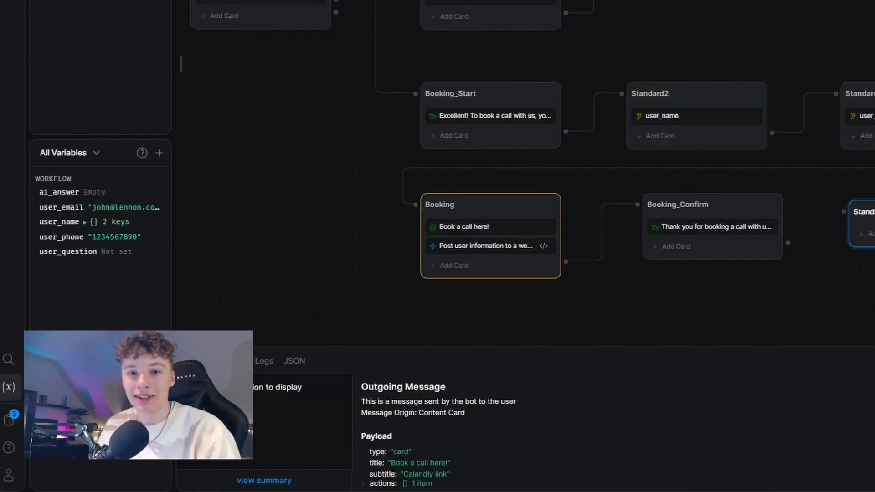
Step: Add a Single Choice card to Standard5 asking 'Do you want to exit or go back to the hub?'
{"action": "left_click_drag", "start_coordinate": [628, 140], "coordinate": [612, 126]}
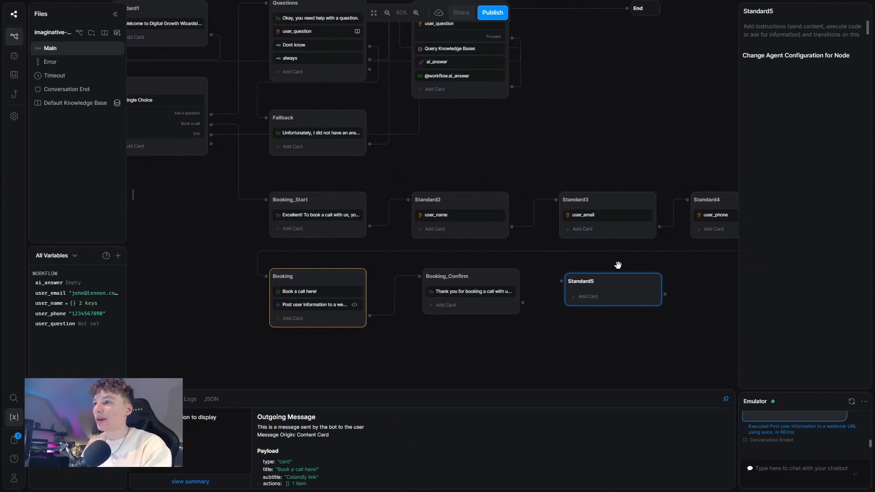
{"action": "left_click", "coordinate": [587, 297]}
{"action": "scroll", "coordinate": [243, 316], "scroll_direction": "down", "scroll_amount": 5}
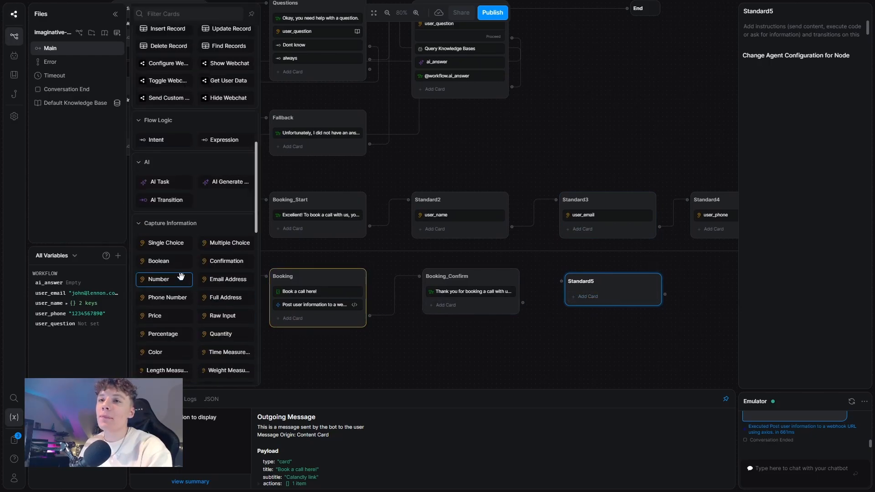
{"action": "scroll", "coordinate": [183, 287], "scroll_direction": "down", "scroll_amount": 1}
{"action": "left_click", "coordinate": [186, 198]}
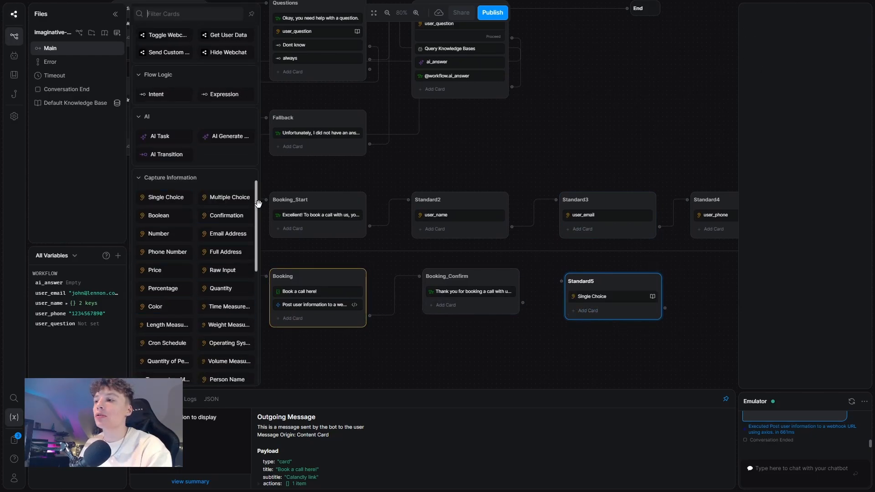
{"action": "left_click_drag", "start_coordinate": [834, 115], "coordinate": [748, 114]}
{"action": "type", "text": "D"}
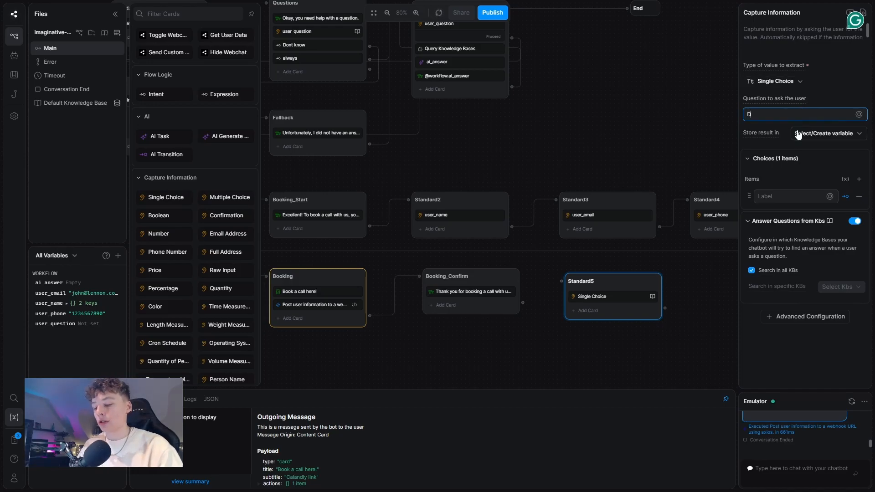
{"action": "type", "text": "o you want to exit or go back to the hub?"}
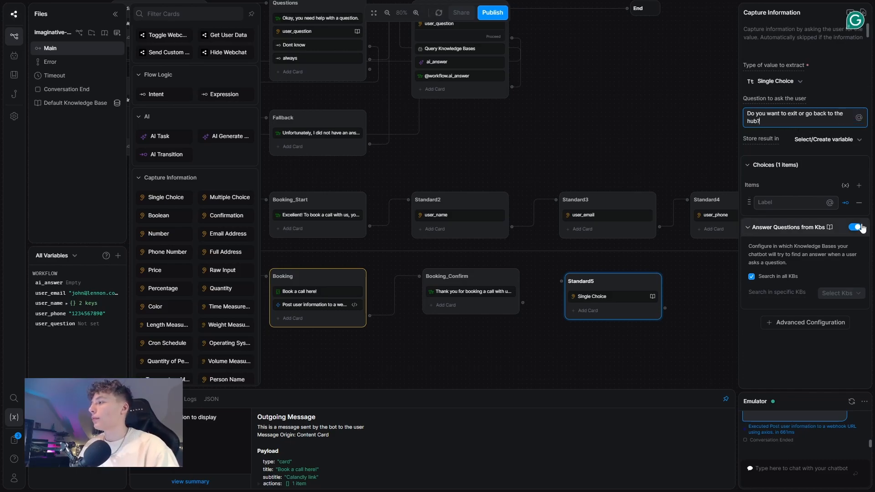
Step: Turn off knowledge-base answers and set the choices 'To the hub' and 'Exit'
{"action": "left_click", "coordinate": [859, 227]}
{"action": "left_click", "coordinate": [859, 185]}
{"action": "left_click", "coordinate": [794, 202]}
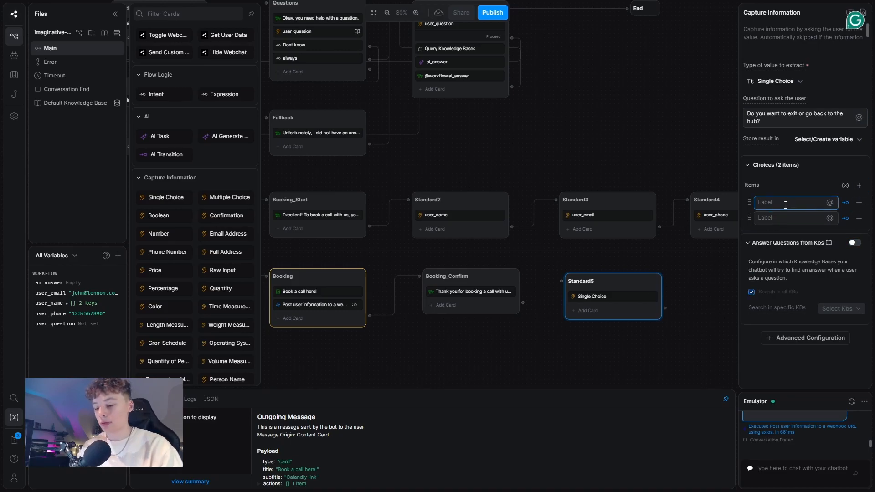
{"action": "type", "text": "To the hub"}
{"action": "left_click", "coordinate": [770, 214]}
{"action": "type", "text": "Exit"}
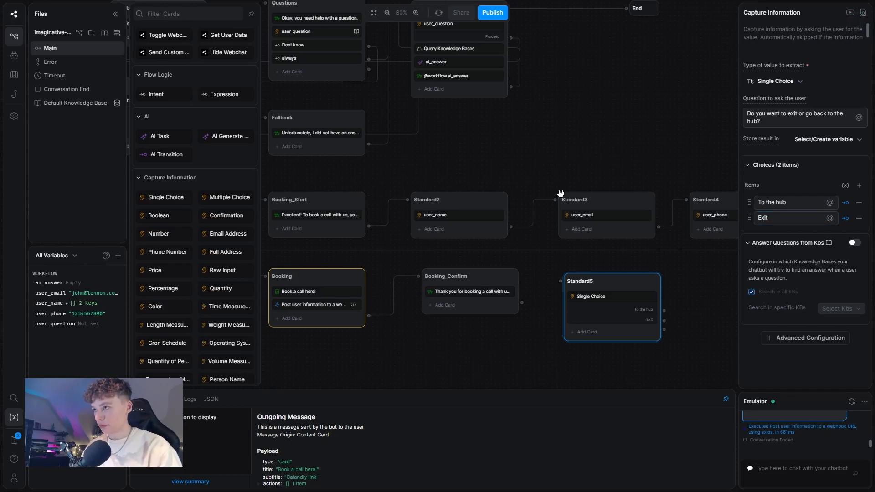
Step: Link Booking_Confirm into Standard5 and route the 'To the hub' choice back to Hub
{"action": "right_click", "coordinate": [537, 296]}
{"action": "left_click", "coordinate": [520, 303]}
{"action": "left_click_drag", "start_coordinate": [522, 303], "coordinate": [606, 293]}
{"action": "left_click_drag", "start_coordinate": [664, 311], "coordinate": [176, 90]}
{"action": "left_click_drag", "start_coordinate": [604, 126], "coordinate": [512, 213]}
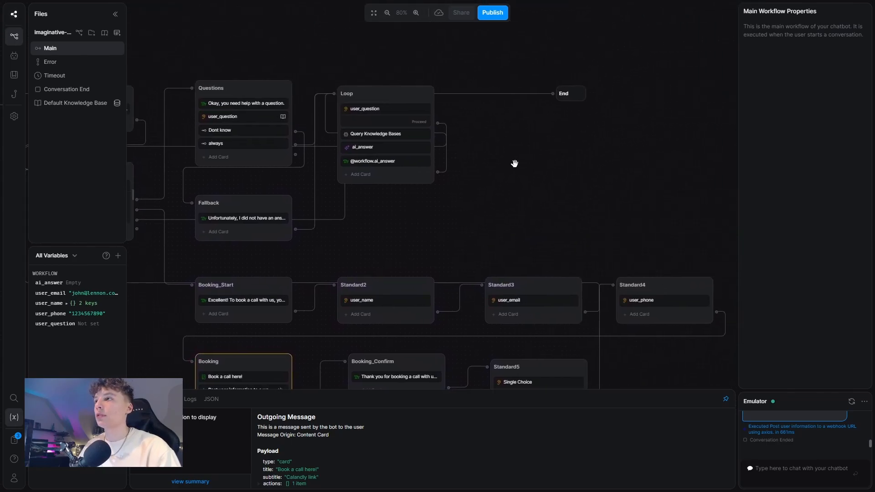
Step: Create a Standard6 node in free space and place the End node beside it
{"action": "right_click", "coordinate": [517, 164]}
{"action": "left_click", "coordinate": [532, 177]}
{"action": "left_click_drag", "start_coordinate": [559, 167], "coordinate": [690, 197]}
{"action": "left_click_drag", "start_coordinate": [620, 189], "coordinate": [406, 102]}
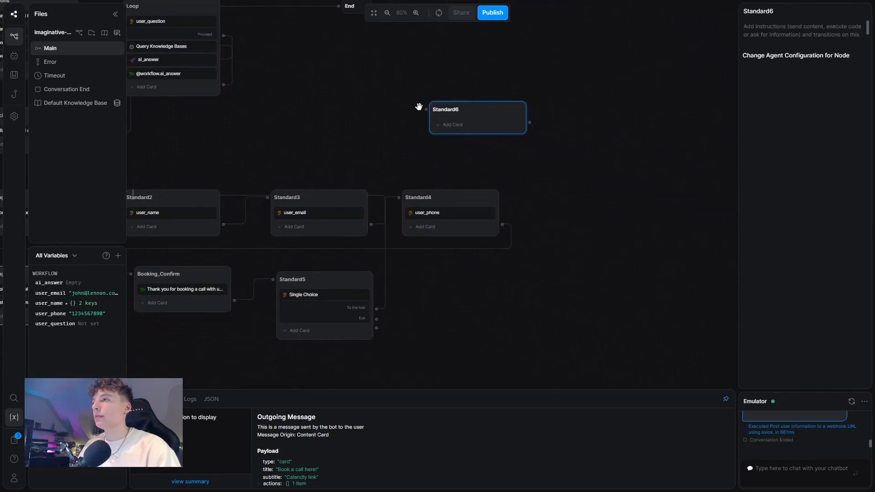
{"action": "left_click_drag", "start_coordinate": [498, 108], "coordinate": [473, 132]}
{"action": "scroll", "coordinate": [524, 119], "scroll_direction": "up", "scroll_amount": 2}
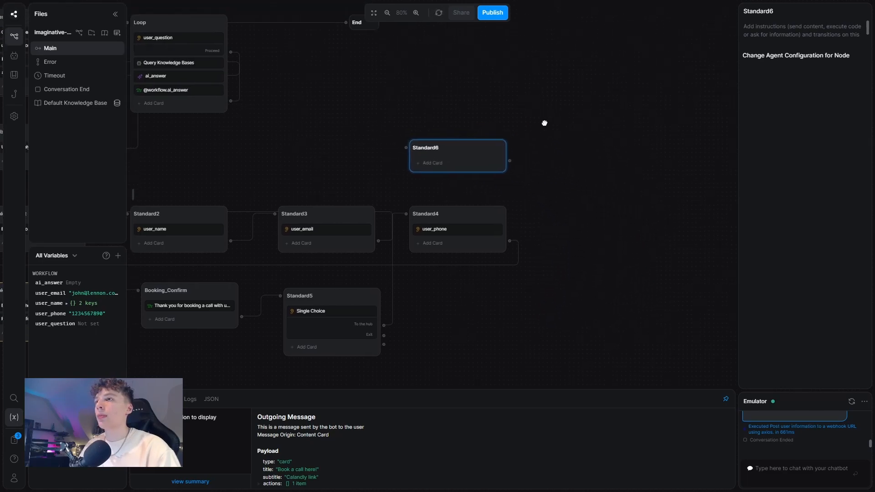
{"action": "left_click_drag", "start_coordinate": [360, 34], "coordinate": [590, 163]}
{"action": "left_click_drag", "start_coordinate": [346, 168], "coordinate": [541, 195]}
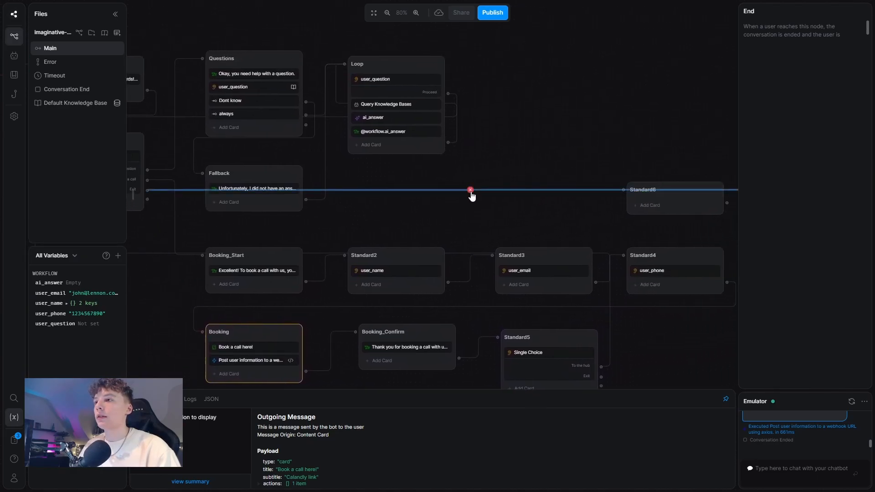
{"action": "left_click_drag", "start_coordinate": [478, 191], "coordinate": [404, 153]}
Step: Delete the extra Standard7 node and start adding a card to Standard6
{"action": "right_click", "coordinate": [450, 156]}
{"action": "left_click", "coordinate": [493, 168]}
{"action": "right_click", "coordinate": [483, 173]}
{"action": "left_click", "coordinate": [503, 207]}
{"action": "left_click", "coordinate": [587, 170]}
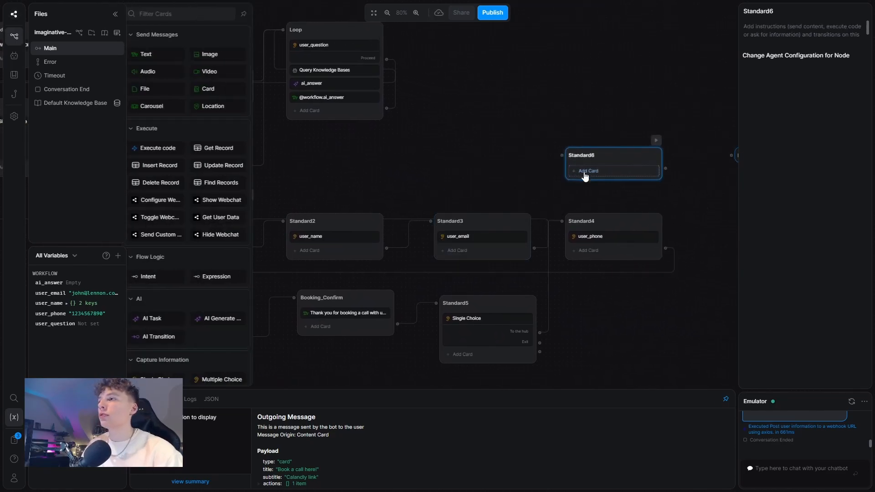
Step: Give Standard6 a goodbye text thanking the user and hoping to see them again soon
{"action": "left_click", "coordinate": [148, 64]}
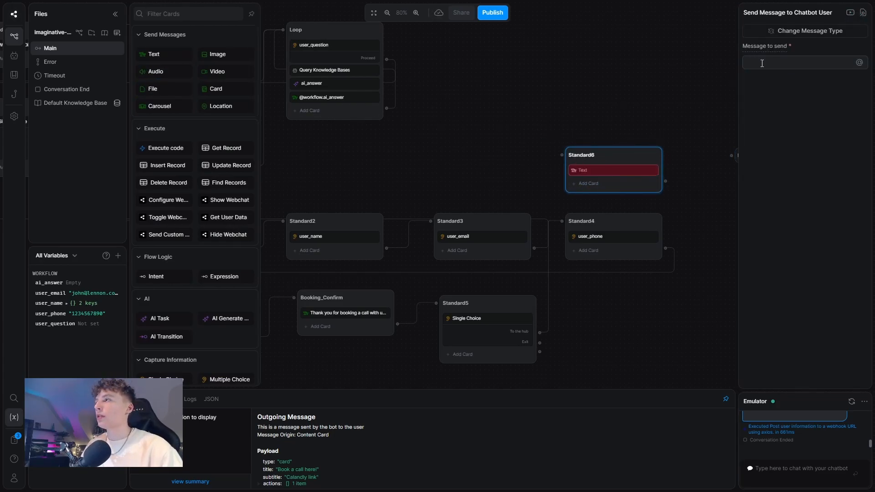
{"action": "type", "text": "O"}
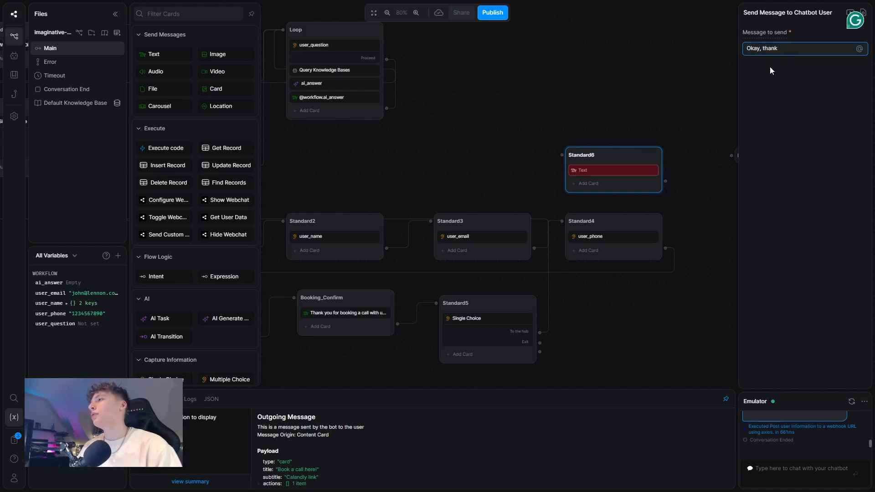
{"action": "type", "text": "kay, thank you so "}
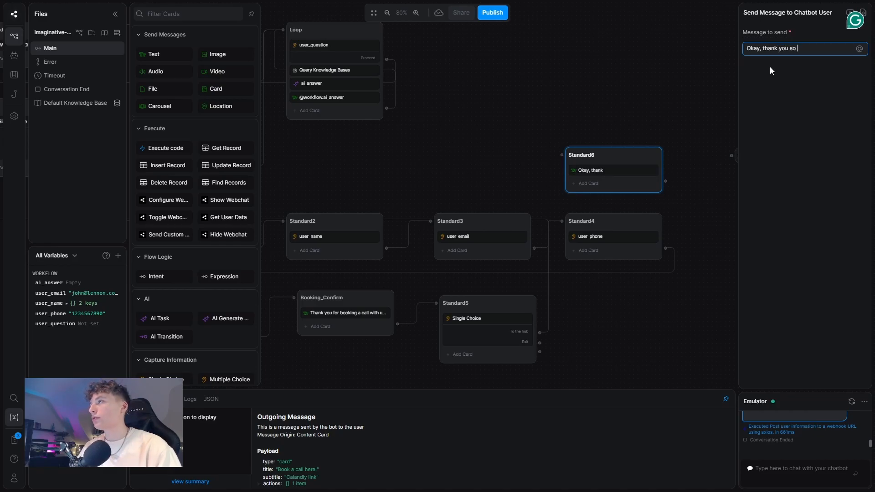
{"action": "type", "text": "muc"}
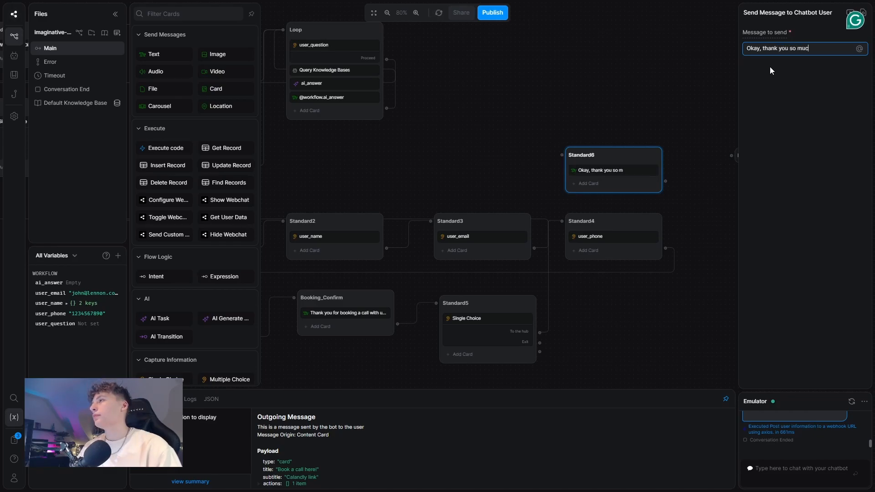
{"action": "key", "text": "BackSpace"}
{"action": "key", "text": "BackSpace"}
{"action": "key", "text": "BackSpace"}
{"action": "key", "text": "BackSpace"}
{"action": "key", "text": "BackSpace"}
{"action": "key", "text": "BackSpace"}
{"action": "key", "text": "BackSpace"}
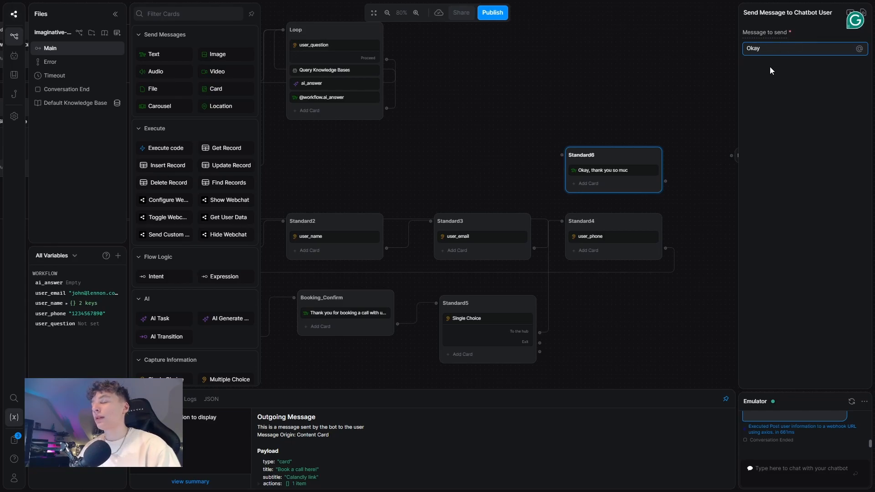
{"action": "type", "text": ", "}
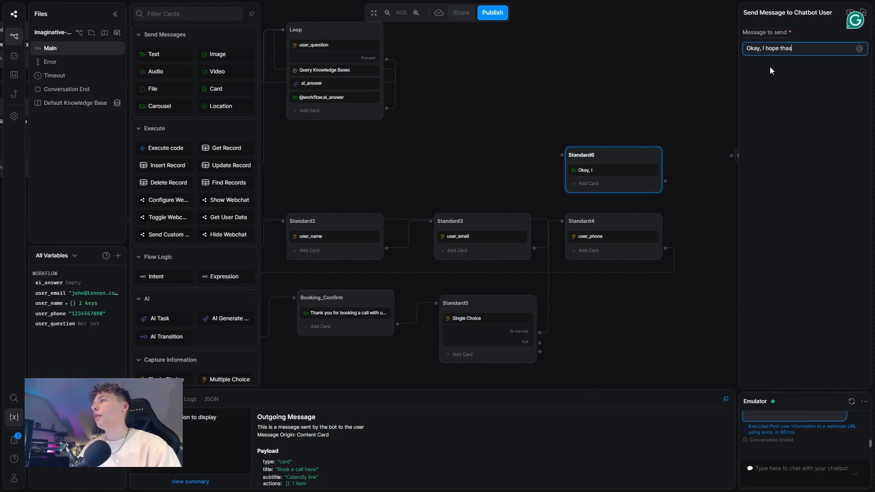
{"action": "type", "text": "I hope that I will"}
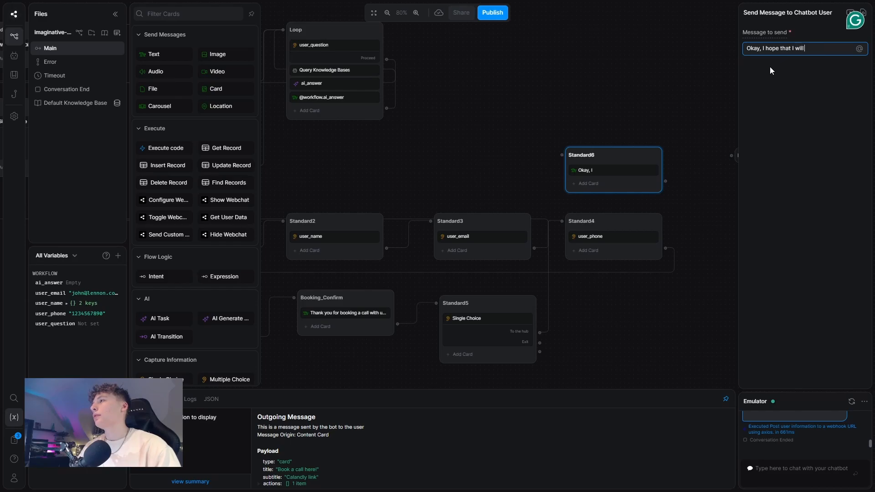
{"action": "type", "text": " see you agai"}
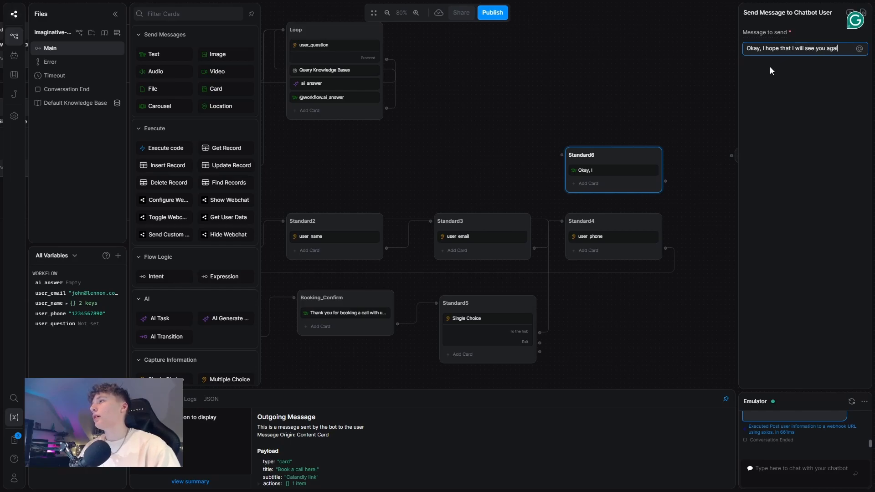
{"action": "type", "text": "n soon! Take care!"}
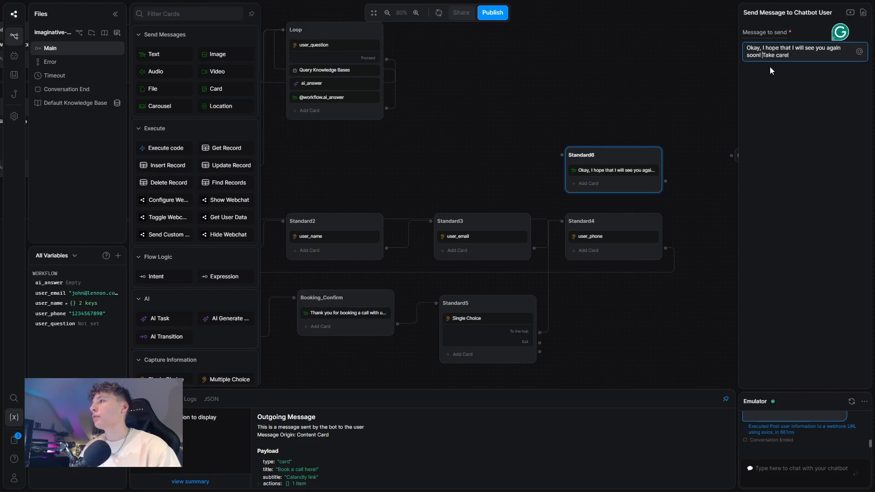
{"action": "key", "text": "Delete"}
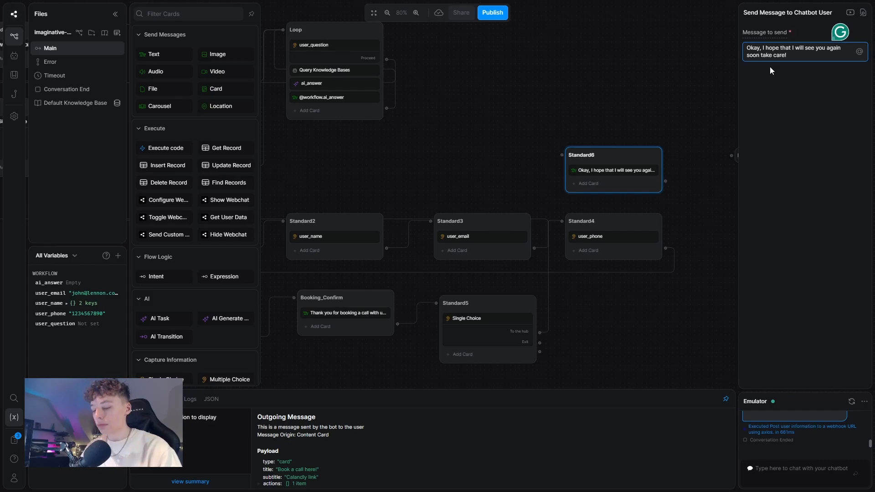
{"action": "left_click", "coordinate": [516, 146]}
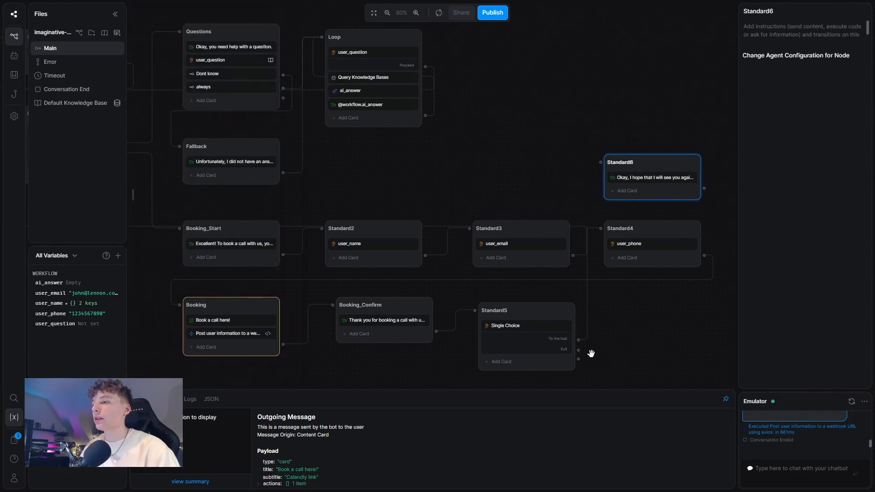
Step: Connect the Exit choices of both Standard5 and Hub to Standard6
{"action": "left_click_drag", "start_coordinate": [578, 350], "coordinate": [598, 161]}
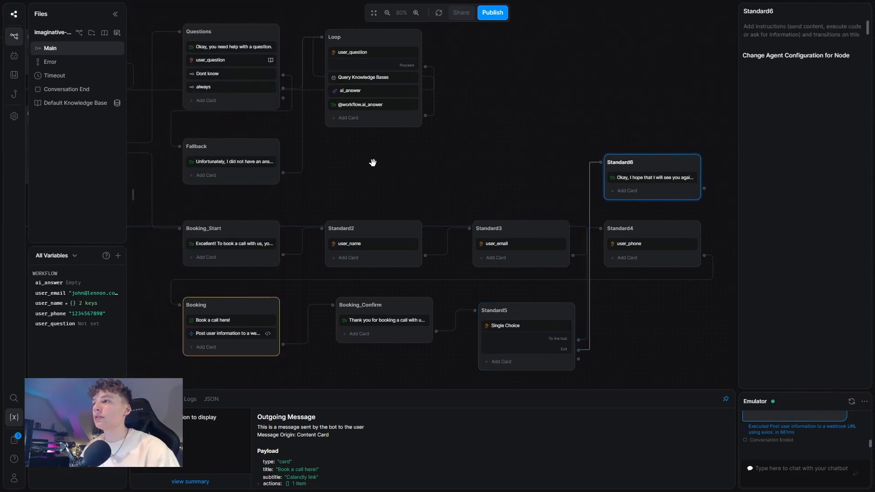
{"action": "left_click_drag", "start_coordinate": [304, 188], "coordinate": [425, 183]}
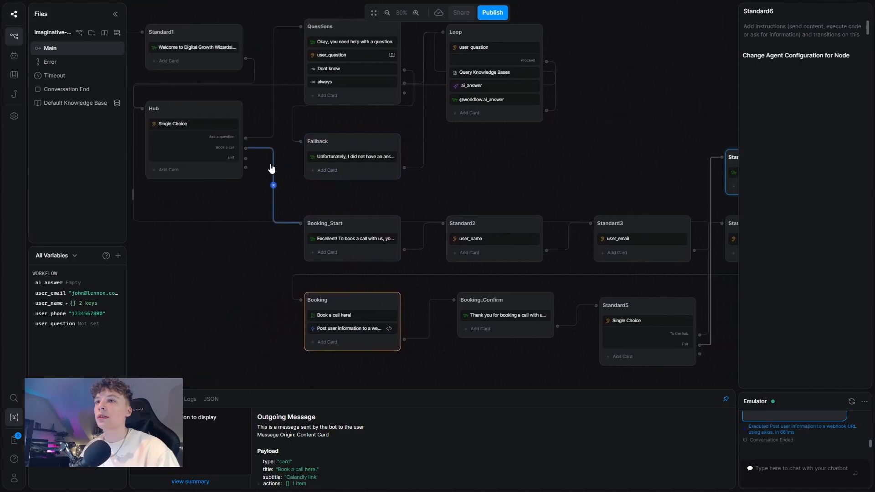
{"action": "left_click_drag", "start_coordinate": [246, 158], "coordinate": [726, 157]}
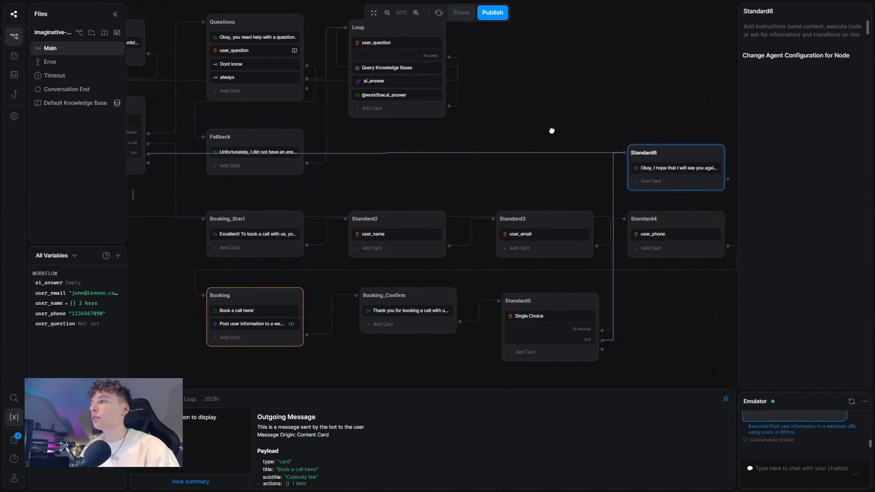
{"action": "left_click_drag", "start_coordinate": [579, 130], "coordinate": [476, 133]}
Step: Rename Standard6 to Outro and link it to the End node
{"action": "double_click", "coordinate": [568, 157]}
{"action": "type", "text": "Outro"}
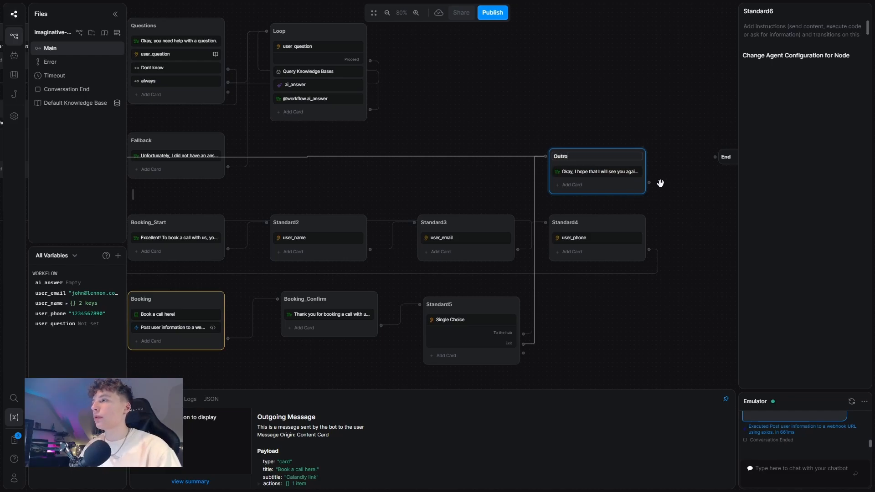
{"action": "left_click_drag", "start_coordinate": [649, 182], "coordinate": [715, 156]}
{"action": "scroll", "coordinate": [532, 112], "scroll_direction": "down", "scroll_amount": 5}
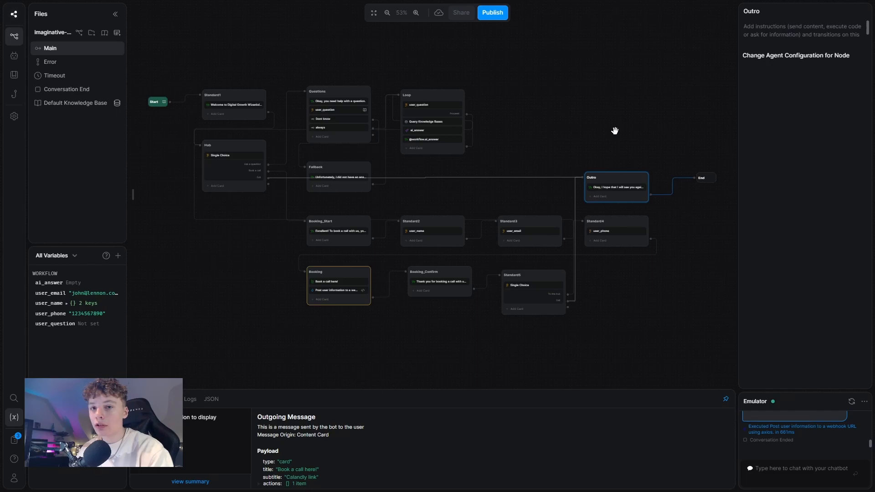
Step: Start a fresh emulator chat, choose Ask a question, and send 'What do you guys do at your agency?'
{"action": "key", "text": "Return"}
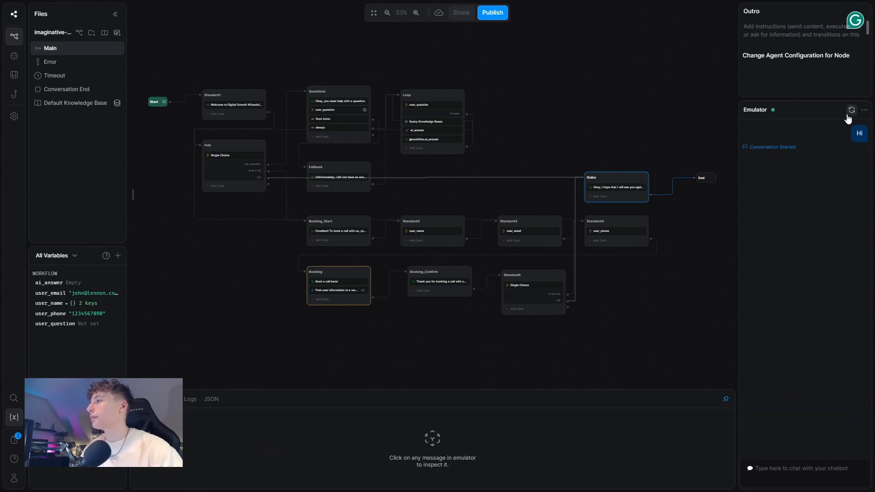
{"action": "left_click", "coordinate": [779, 247]}
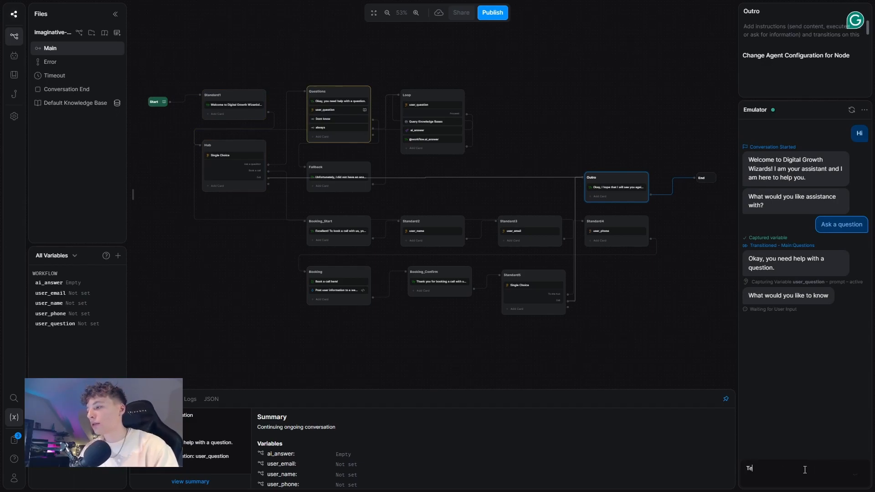
{"action": "type", "text": "What do you guys do a"}
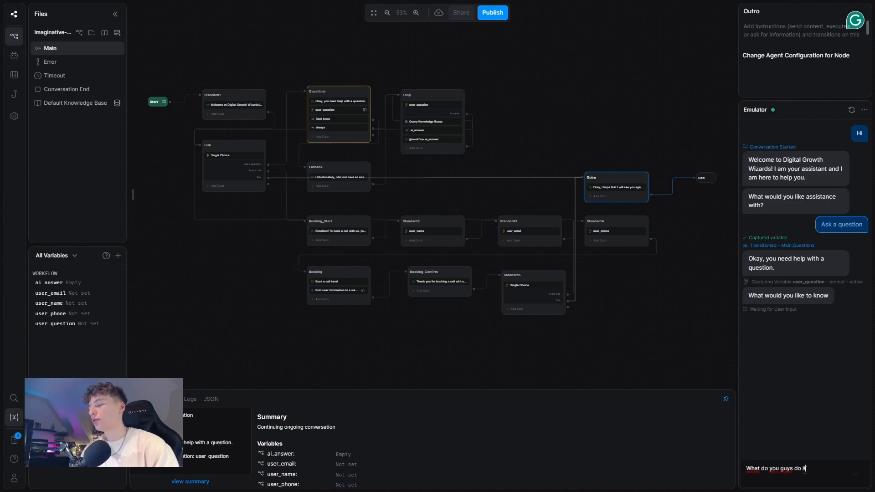
{"action": "type", "text": "t your agency?"}
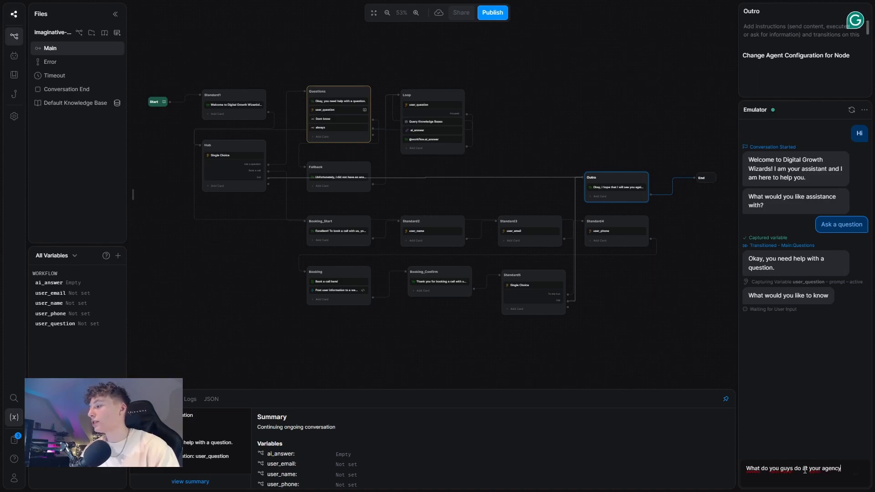
{"action": "key", "text": "Return"}
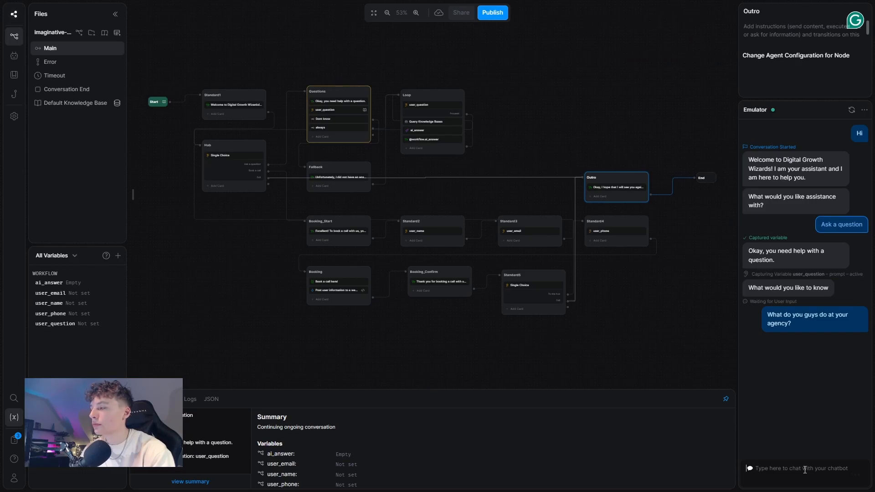
{"action": "scroll", "coordinate": [775, 228], "scroll_direction": "up", "scroll_amount": 10}
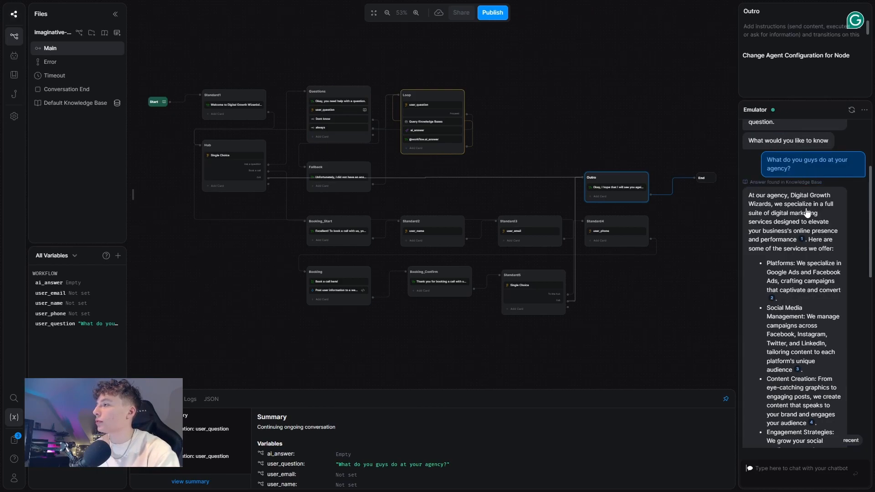
{"action": "scroll", "coordinate": [793, 226], "scroll_direction": "down", "scroll_amount": 10}
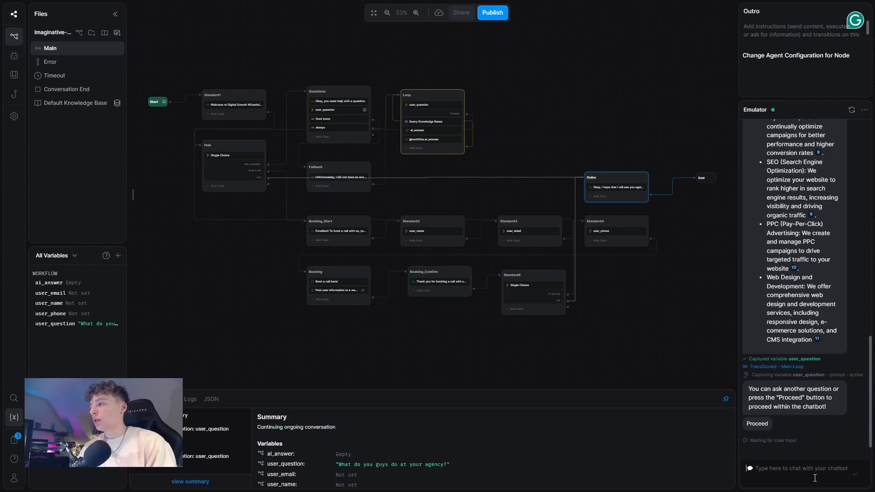
Step: Send 'Tell me more about your web designs' and read the knowledge-base answer
{"action": "type", "text": "T"}
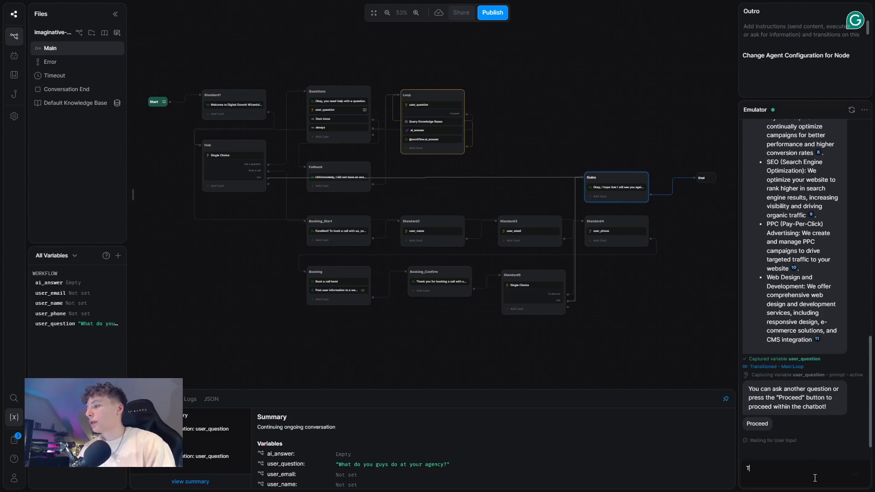
{"action": "type", "text": "ell me more ab"}
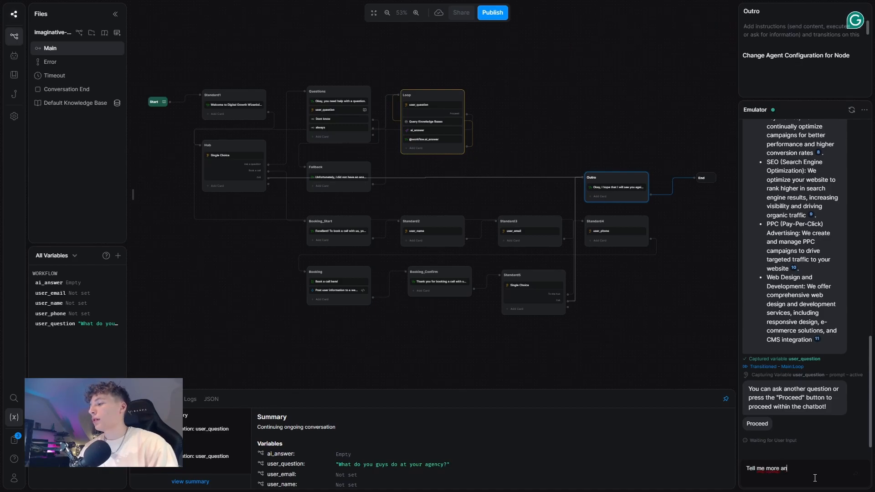
{"action": "type", "text": "out your web designs"}
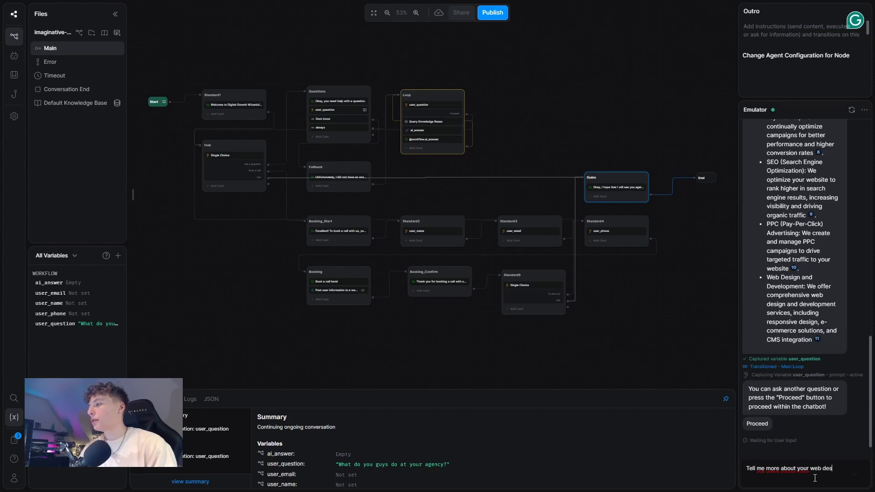
{"action": "key", "text": "Return"}
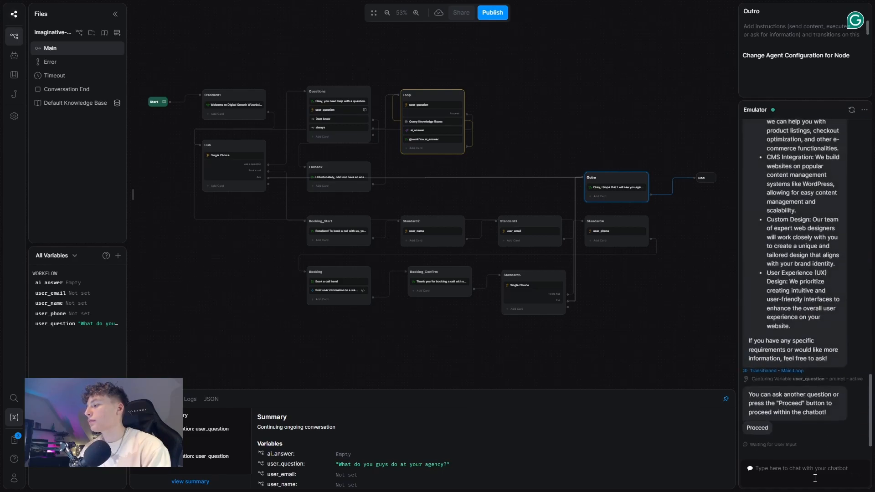
{"action": "scroll", "coordinate": [823, 212], "scroll_direction": "up", "scroll_amount": 5}
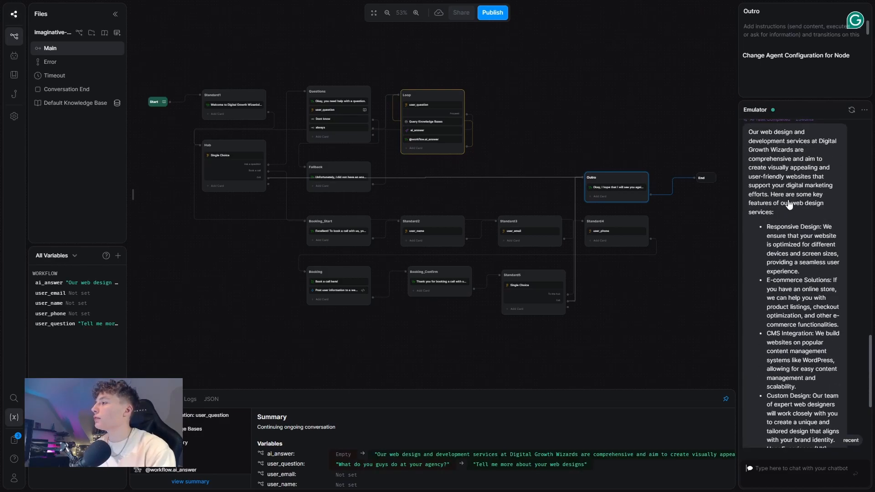
{"action": "scroll", "coordinate": [787, 194], "scroll_direction": "down", "scroll_amount": 4}
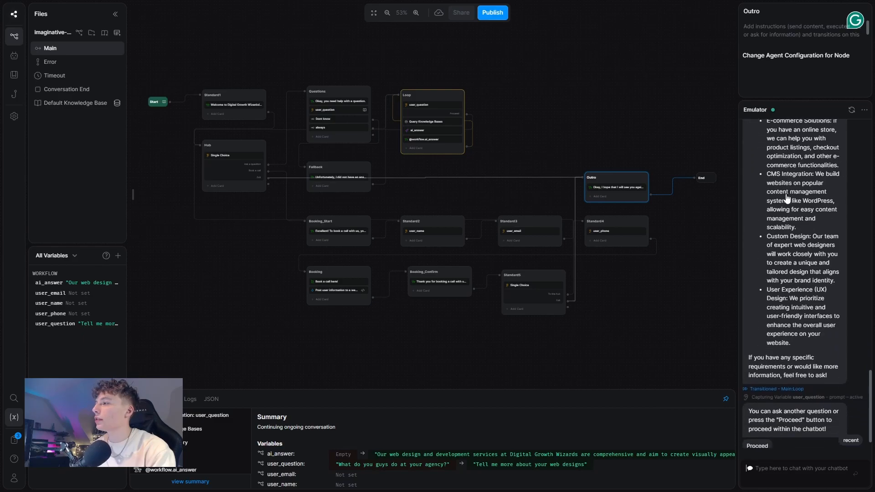
{"action": "scroll", "coordinate": [797, 184], "scroll_direction": "up", "scroll_amount": 3}
{"action": "scroll", "coordinate": [797, 182], "scroll_direction": "down", "scroll_amount": 3}
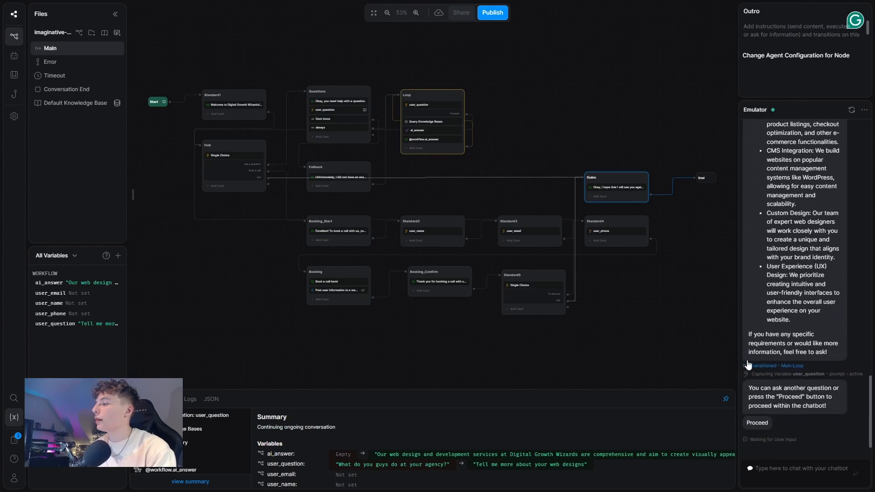
Step: Return to the hub, choose Book a call, and submit a test full name, e-mail and phone number
{"action": "left_click", "coordinate": [757, 422]}
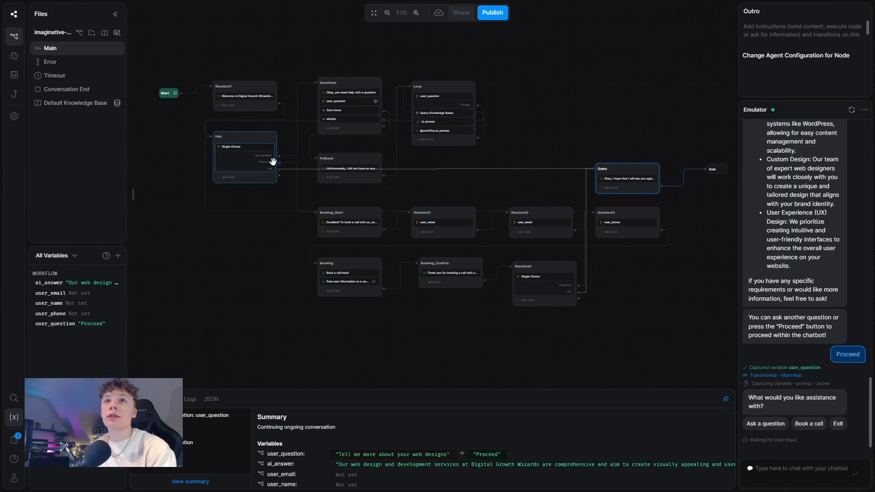
{"action": "left_click", "coordinate": [796, 420]}
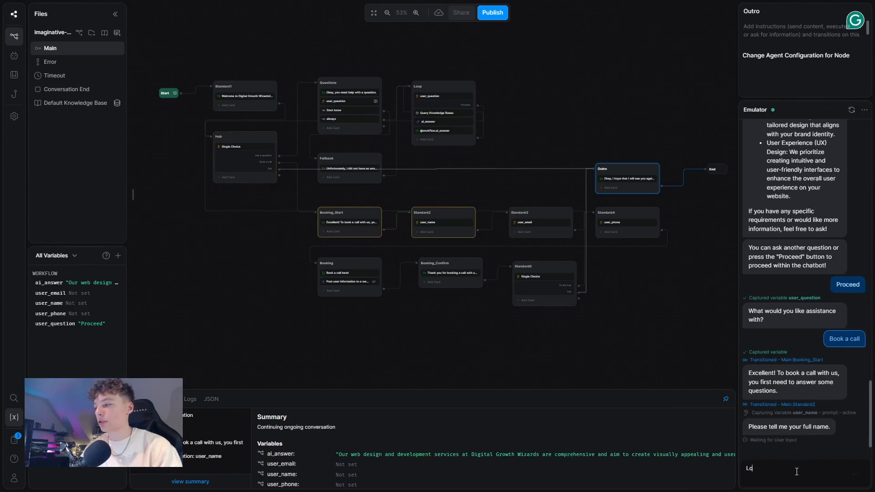
{"action": "type", "text": "John Lennon"}
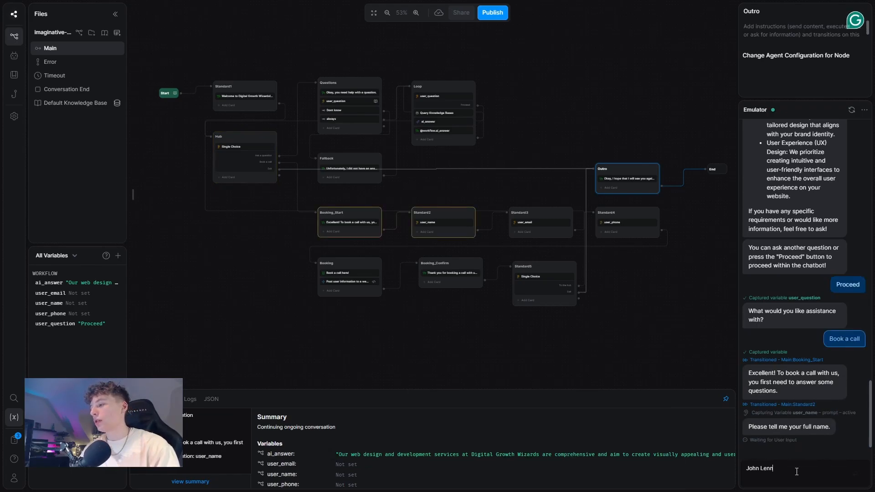
{"action": "key", "text": "Return"}
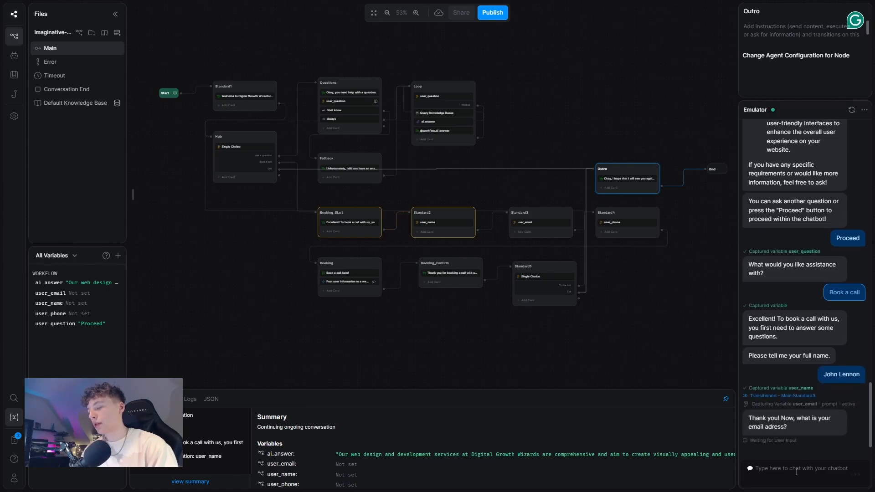
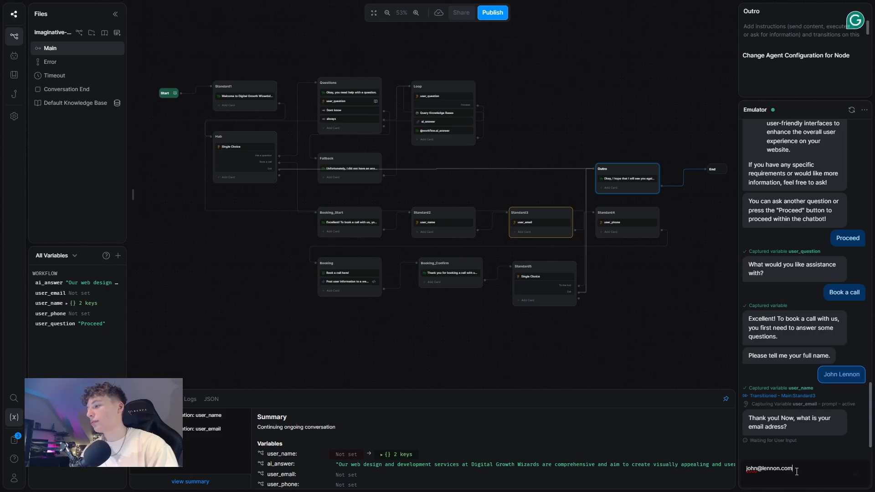
{"action": "key", "text": "Return"}
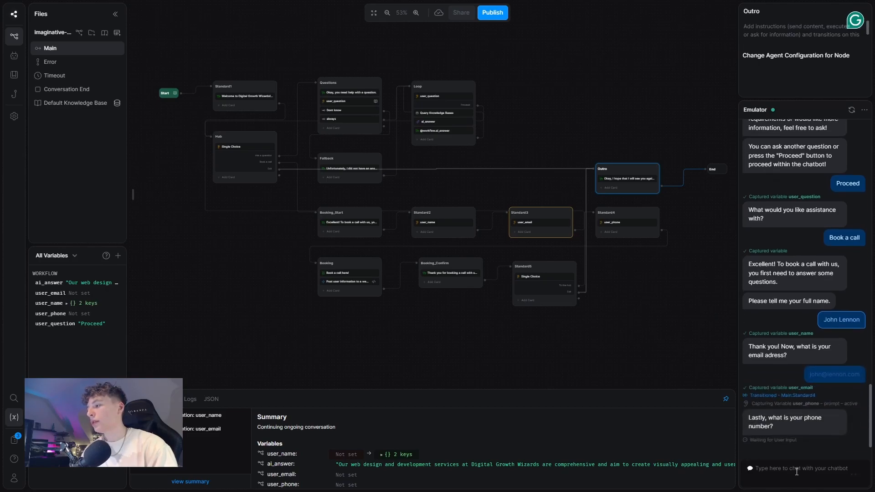
{"action": "type", "text": "1234567890"}
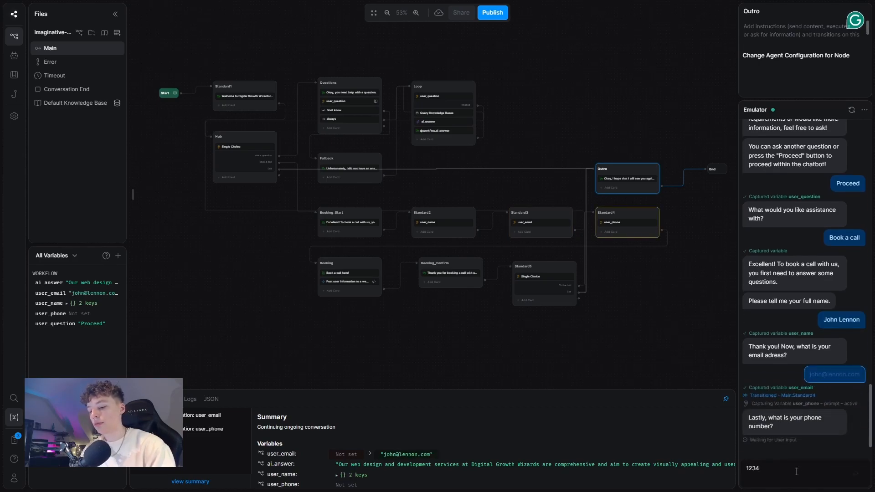
{"action": "key", "text": "Return"}
Step: Exit the conversation after booking so it ends at the Outro goodbye
{"action": "right_click", "coordinate": [795, 471]}
{"action": "left_click", "coordinate": [547, 350]}
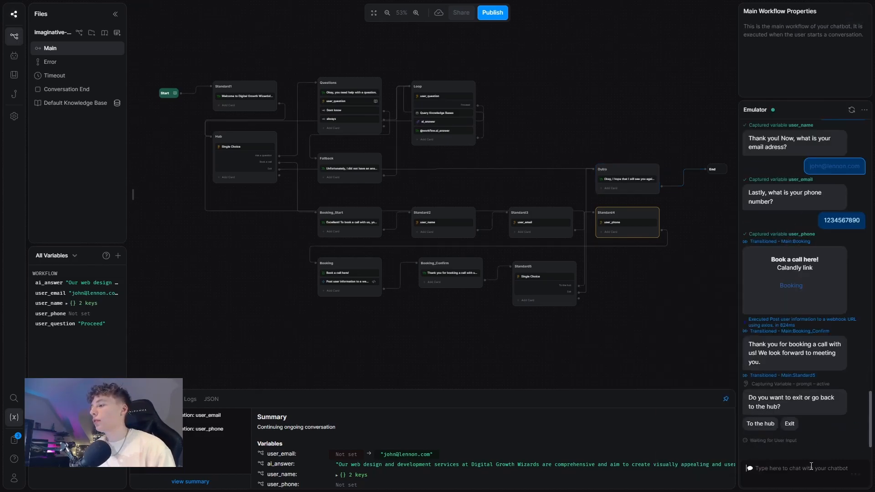
{"action": "left_click_drag", "start_coordinate": [665, 316], "coordinate": [620, 330]}
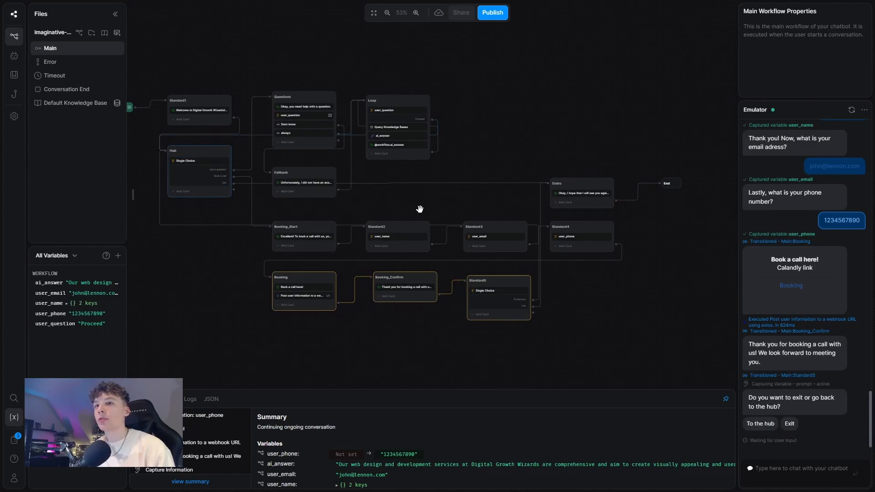
{"action": "left_click", "coordinate": [790, 423]}
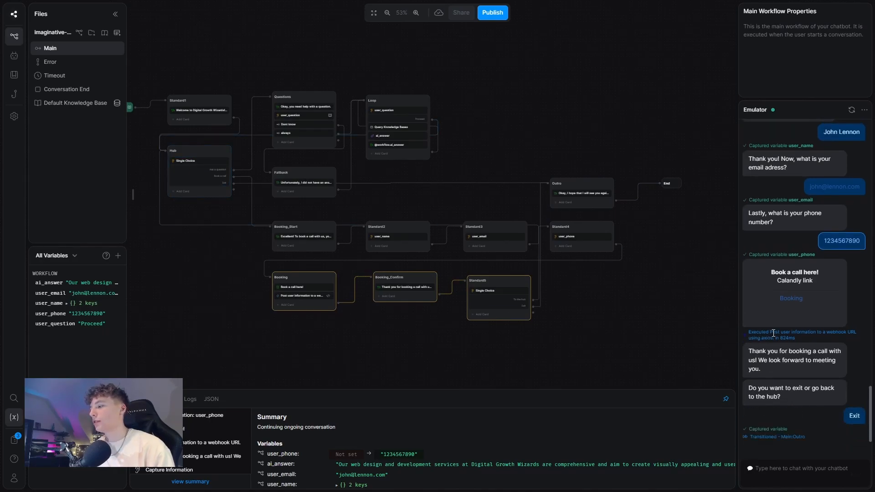